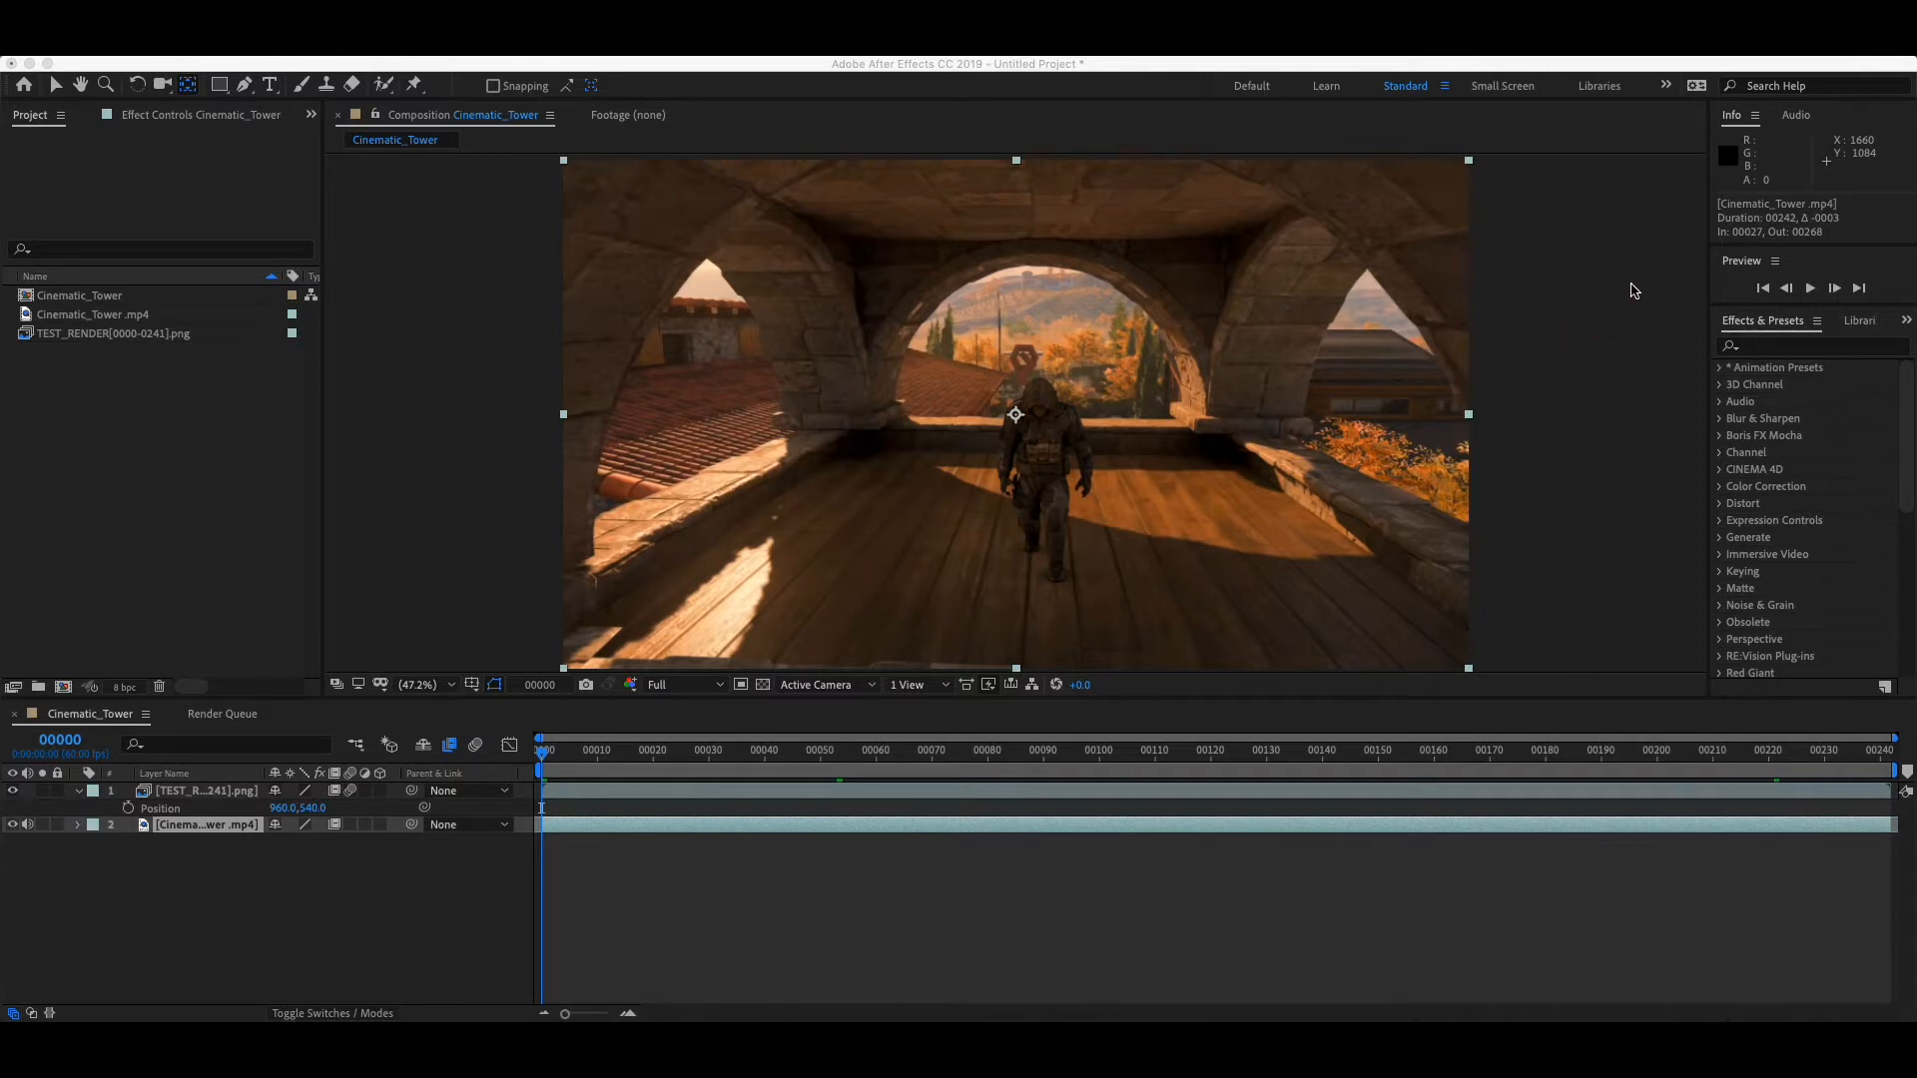
- Add the Cinematic_Tower composition to the render queue
click(1609, 317)
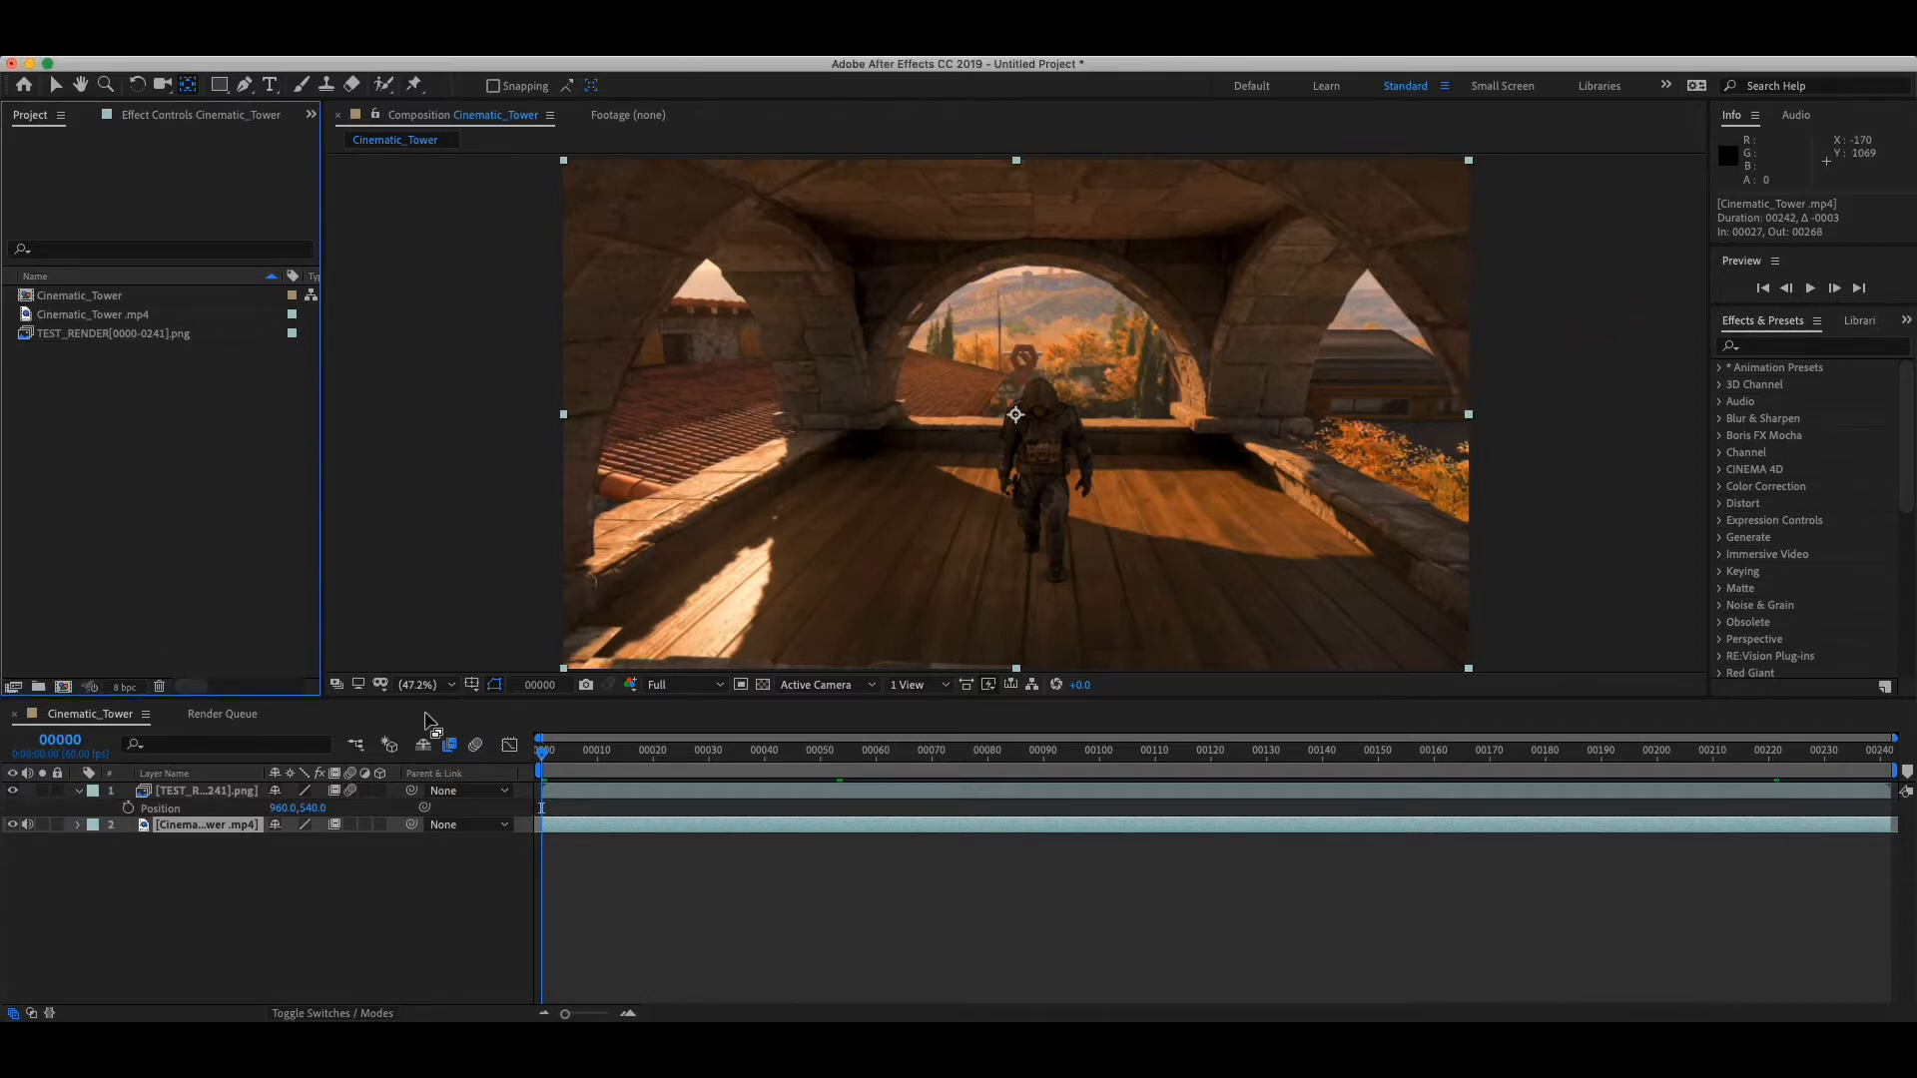
mouse_move(544, 753)
mouse_down()
mouse_move(1899, 776)
mouse_move(542, 759)
mouse_up()
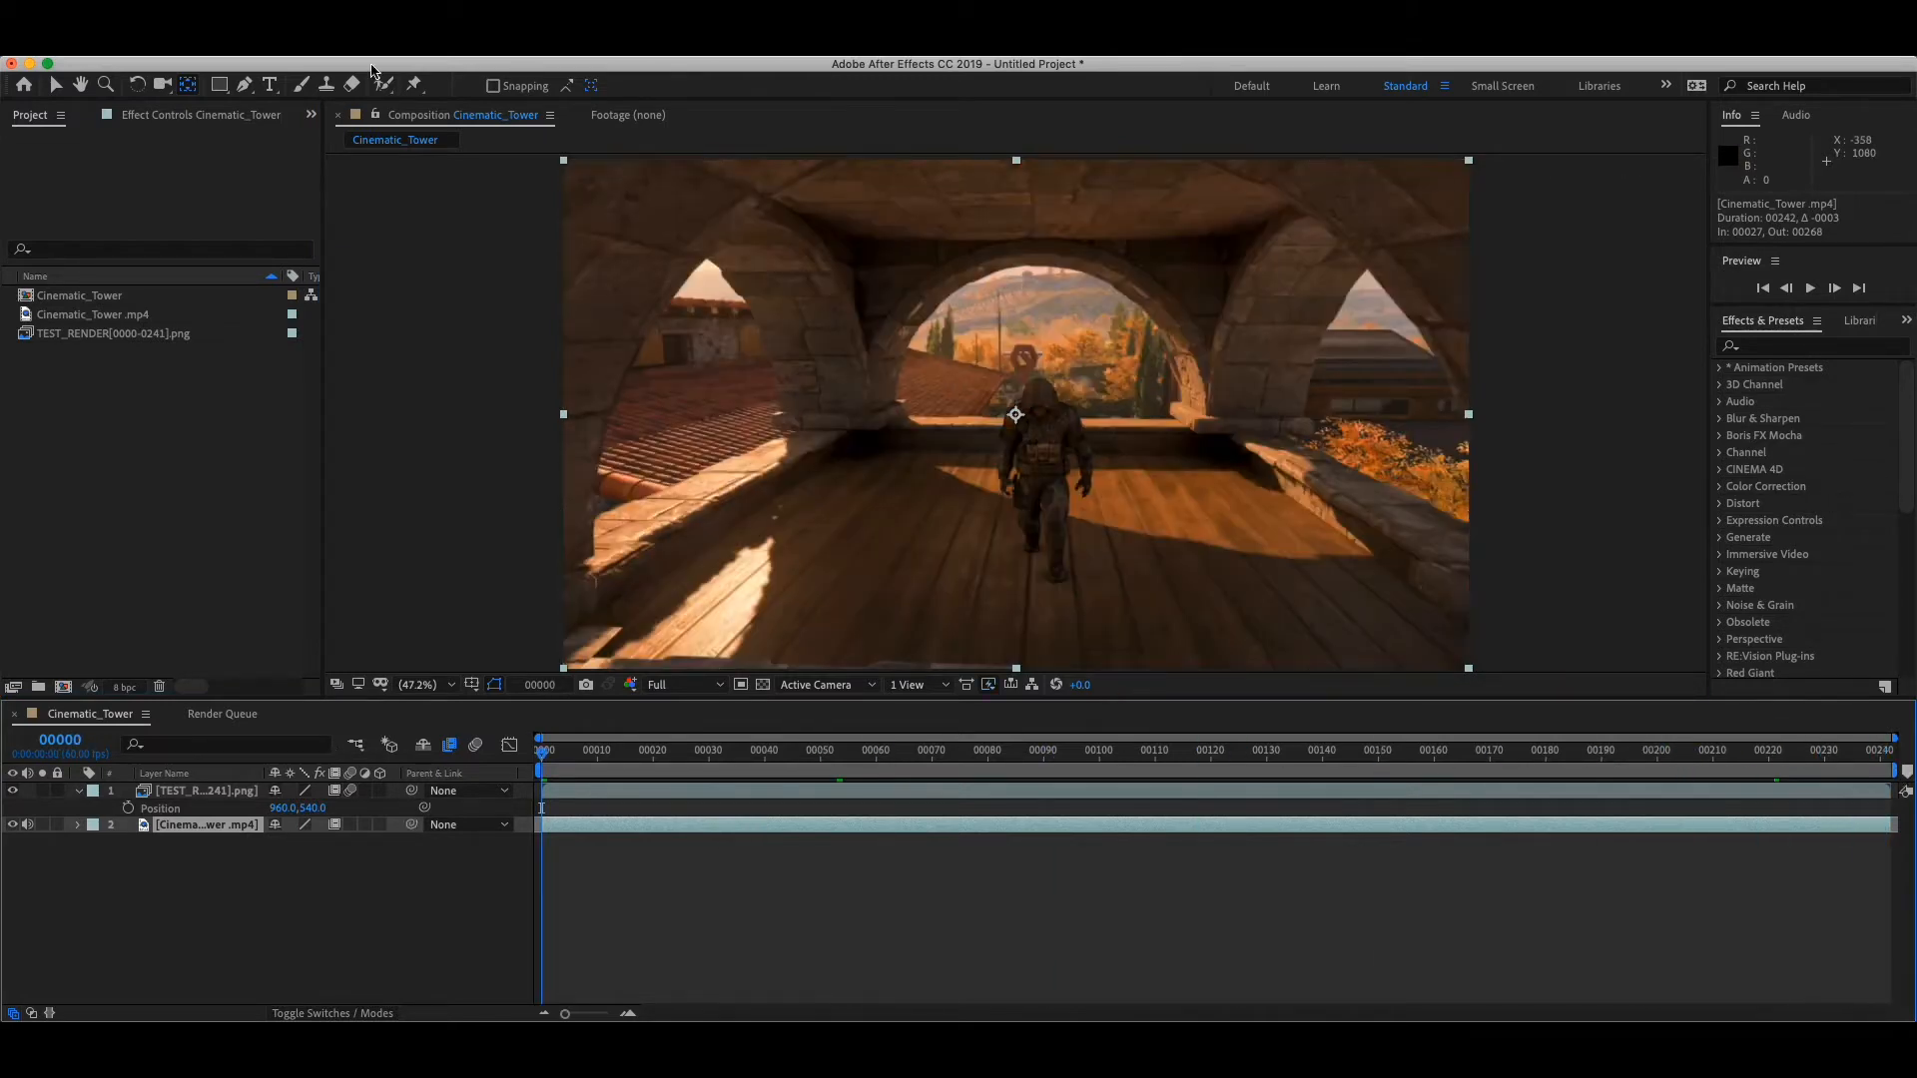
click(308, 46)
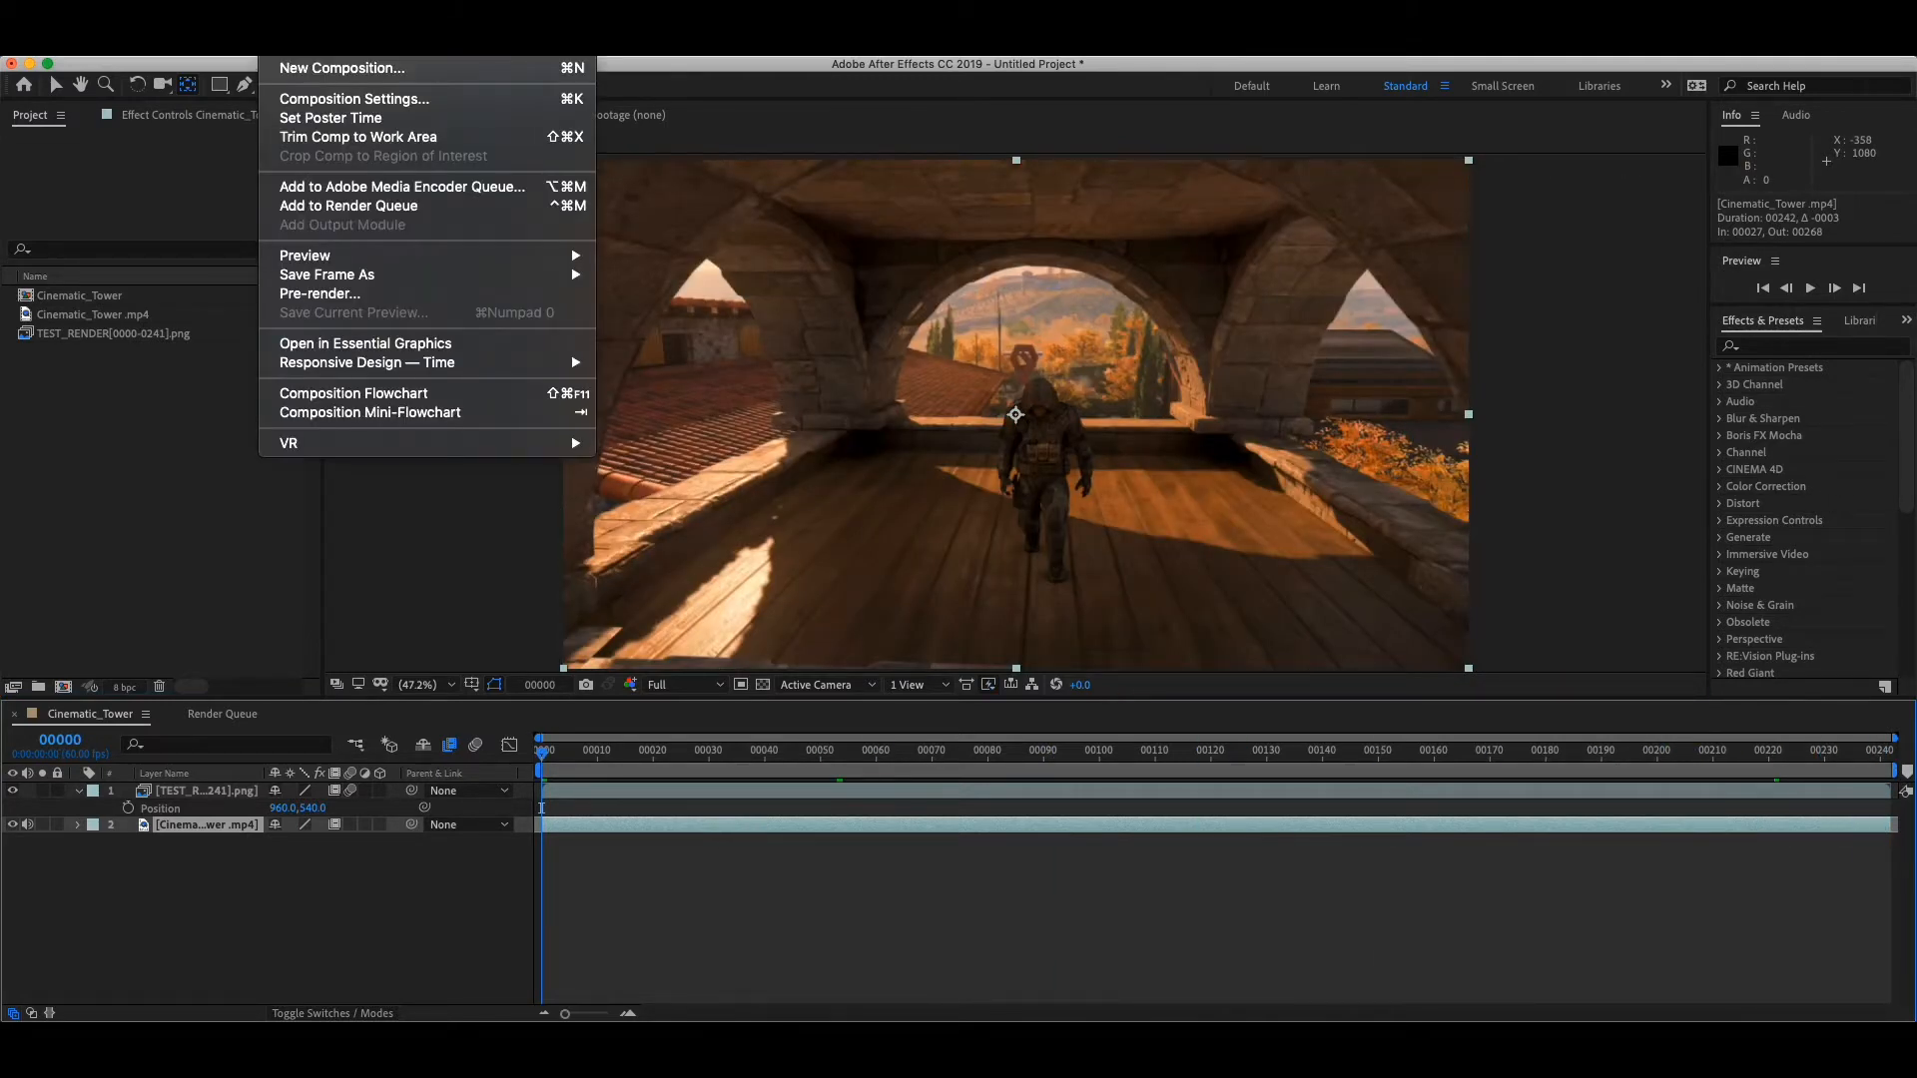
click(375, 206)
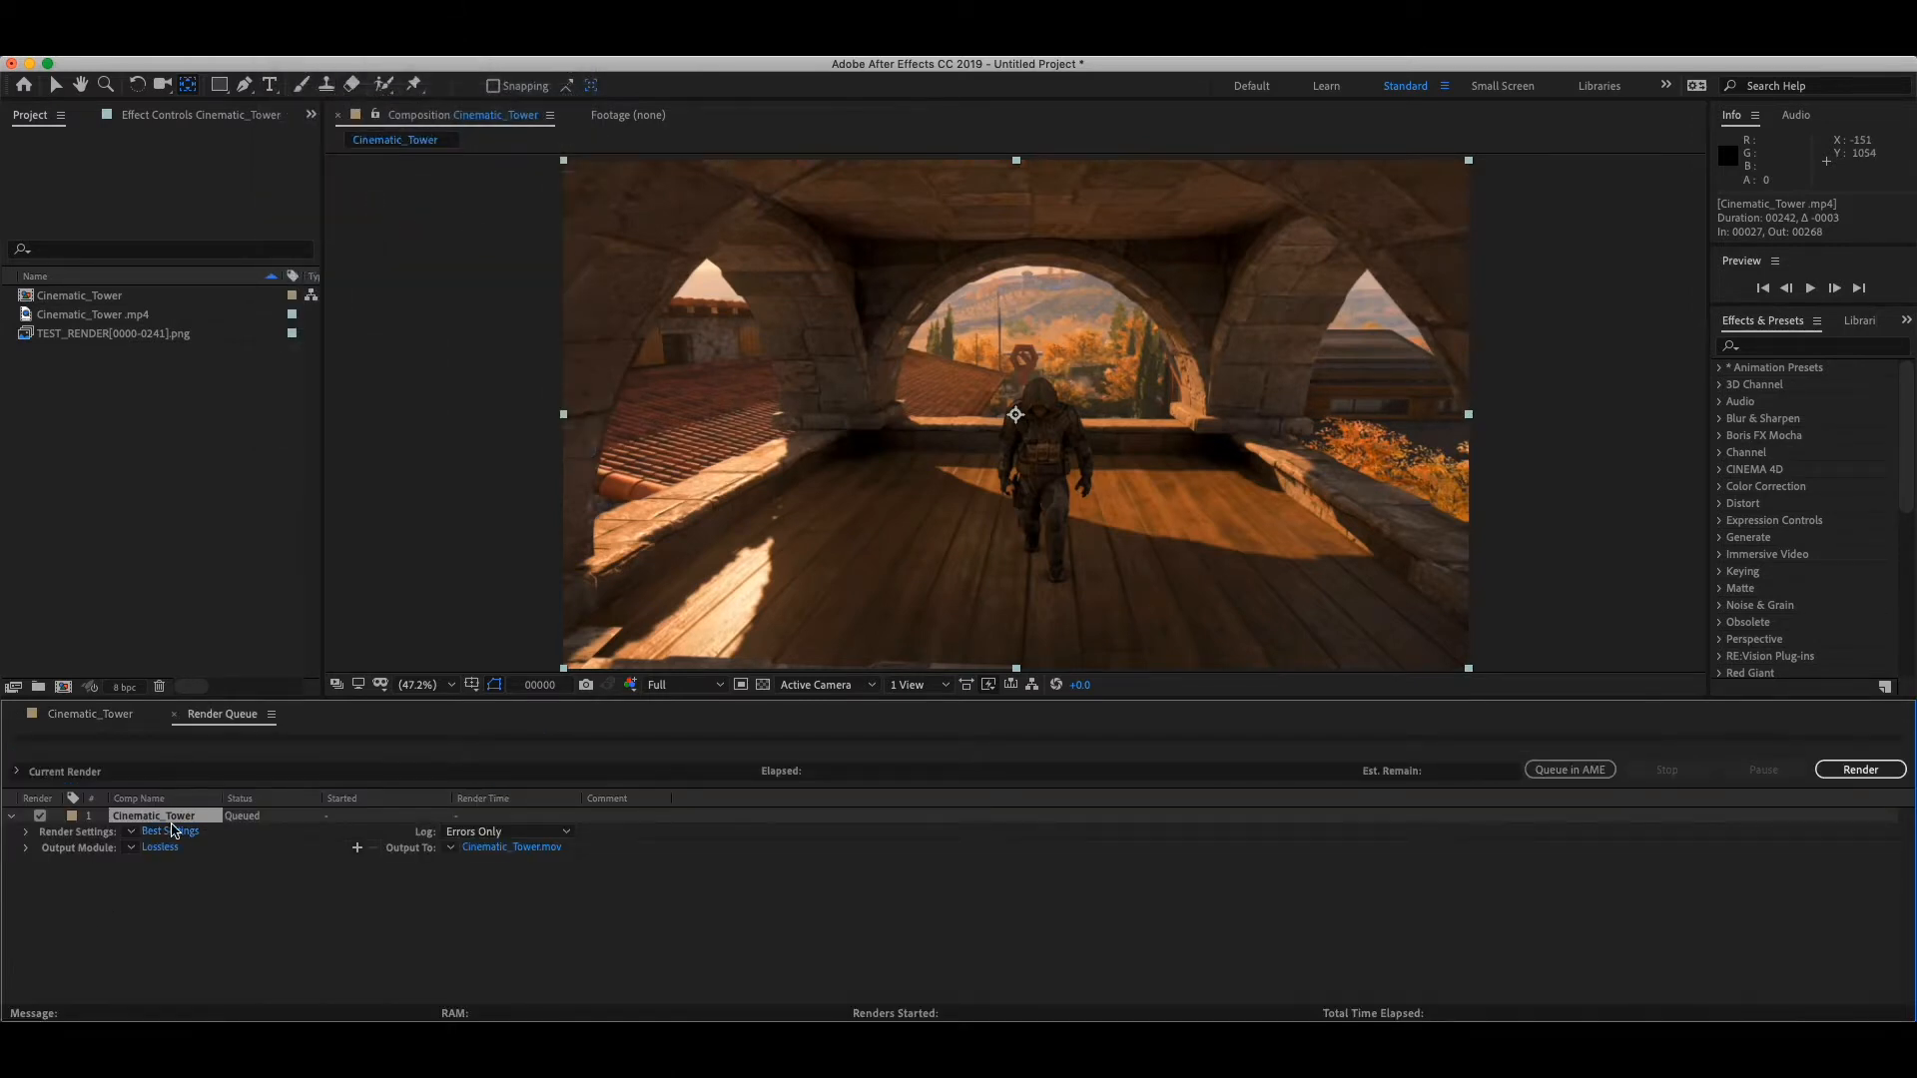
- Set the Cinematic_Tower render settings to use the comp's frame rate and accept them
click(168, 830)
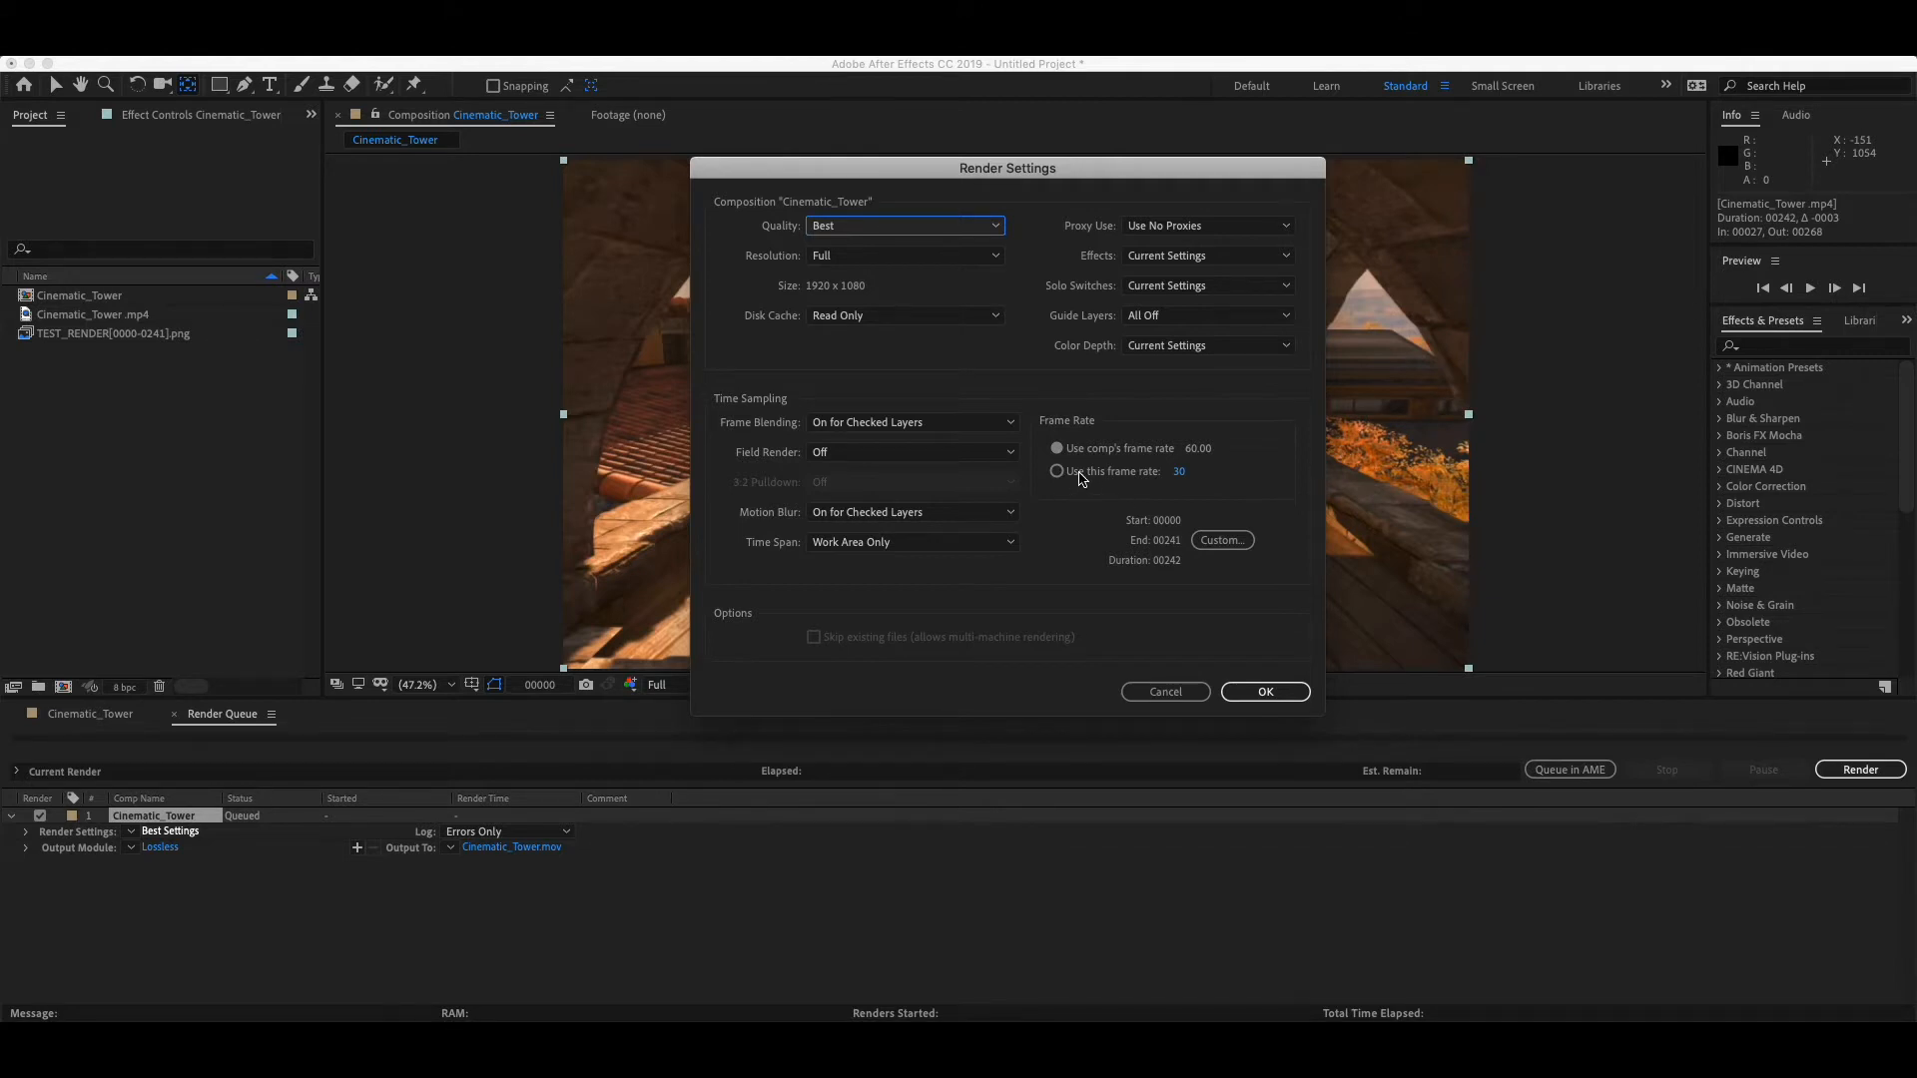
click(1082, 475)
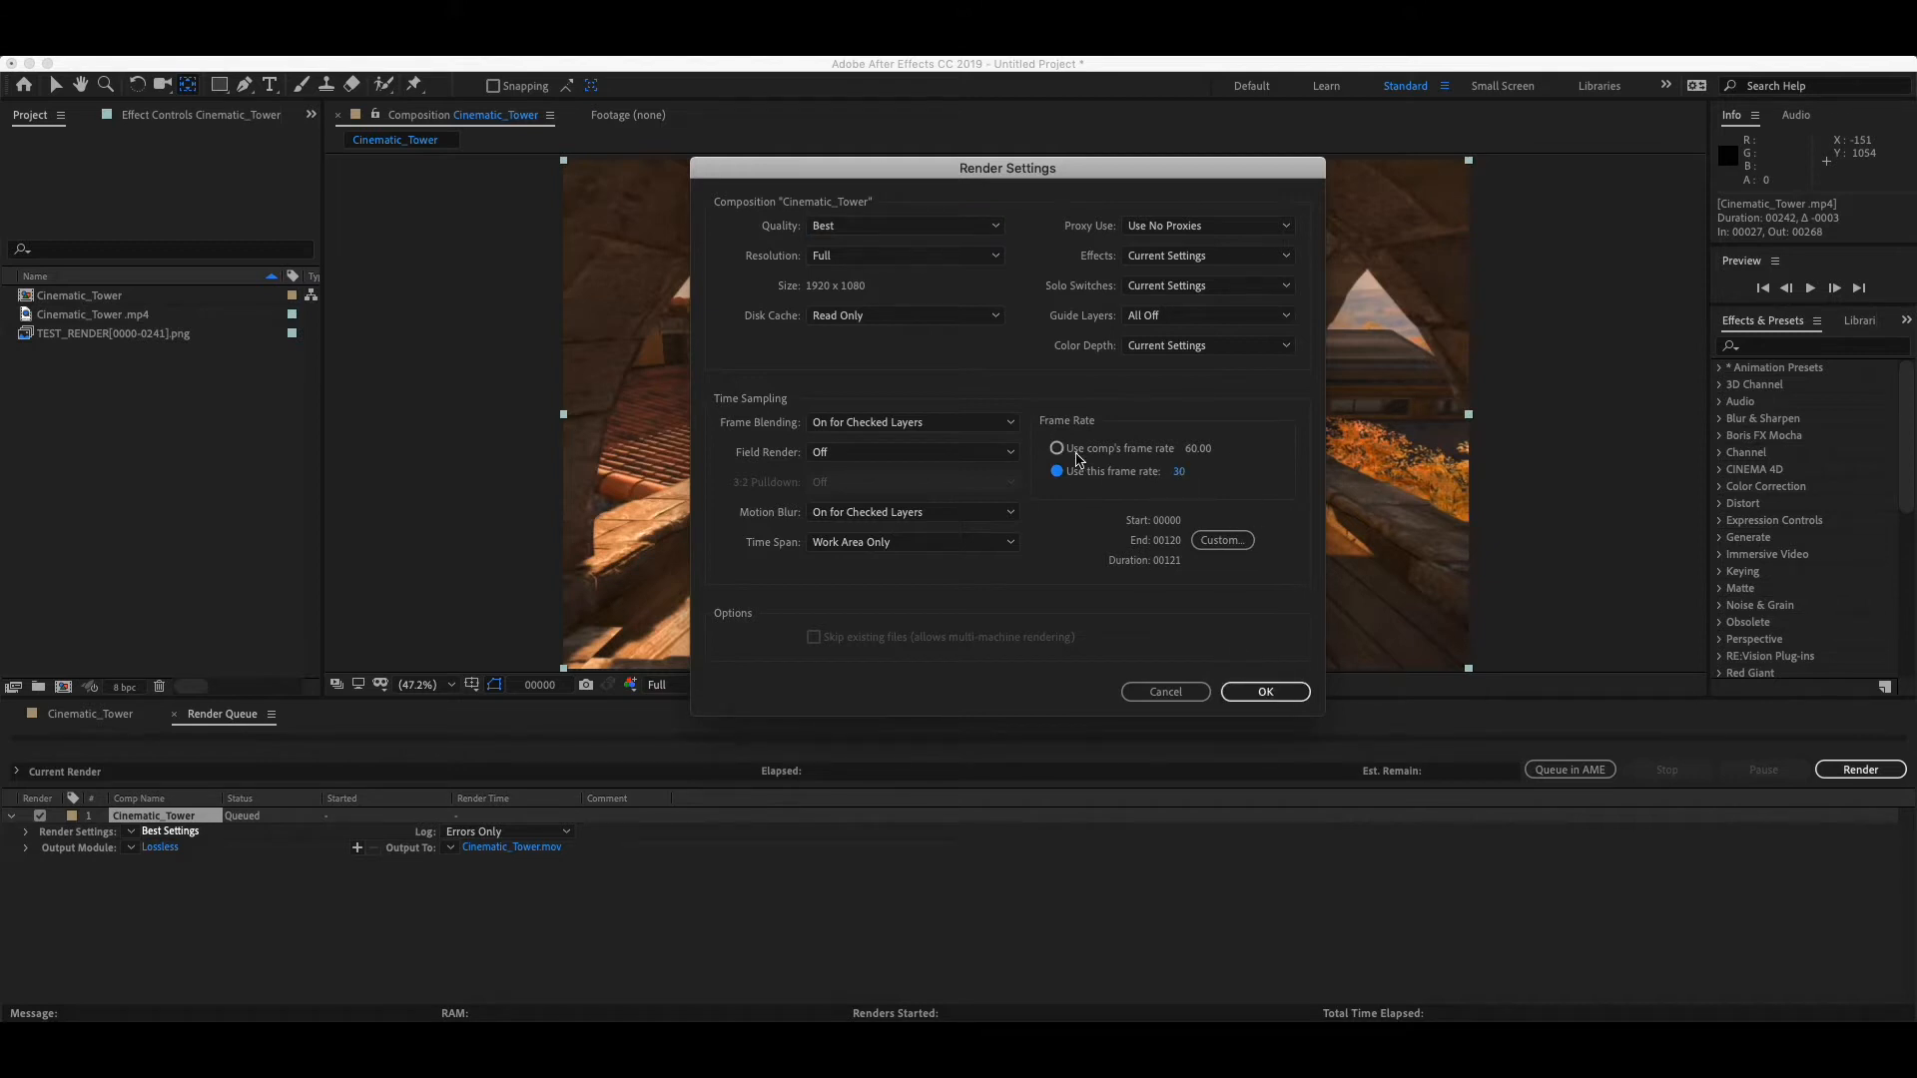
click(1087, 450)
click(1248, 692)
- Set the output module format to QuickTime and check the output file's destination without changing it
click(162, 847)
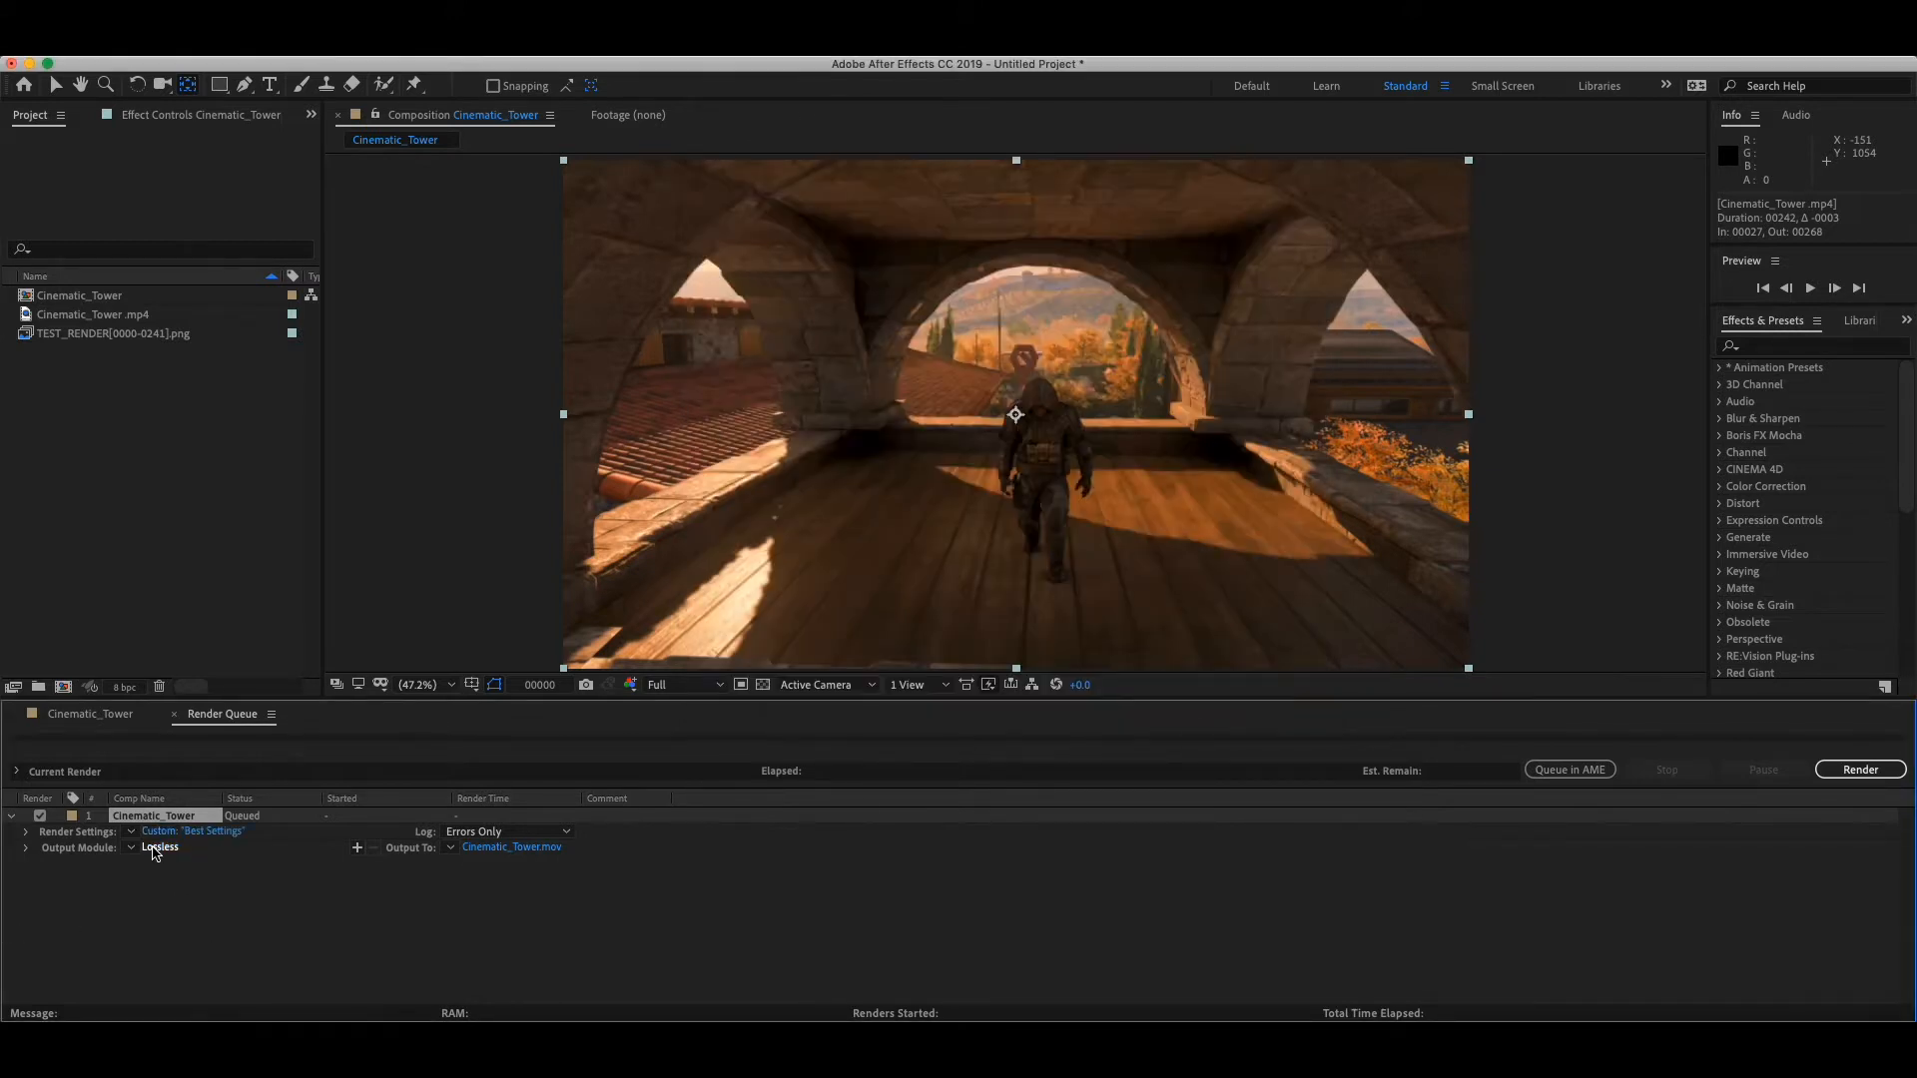
click(844, 254)
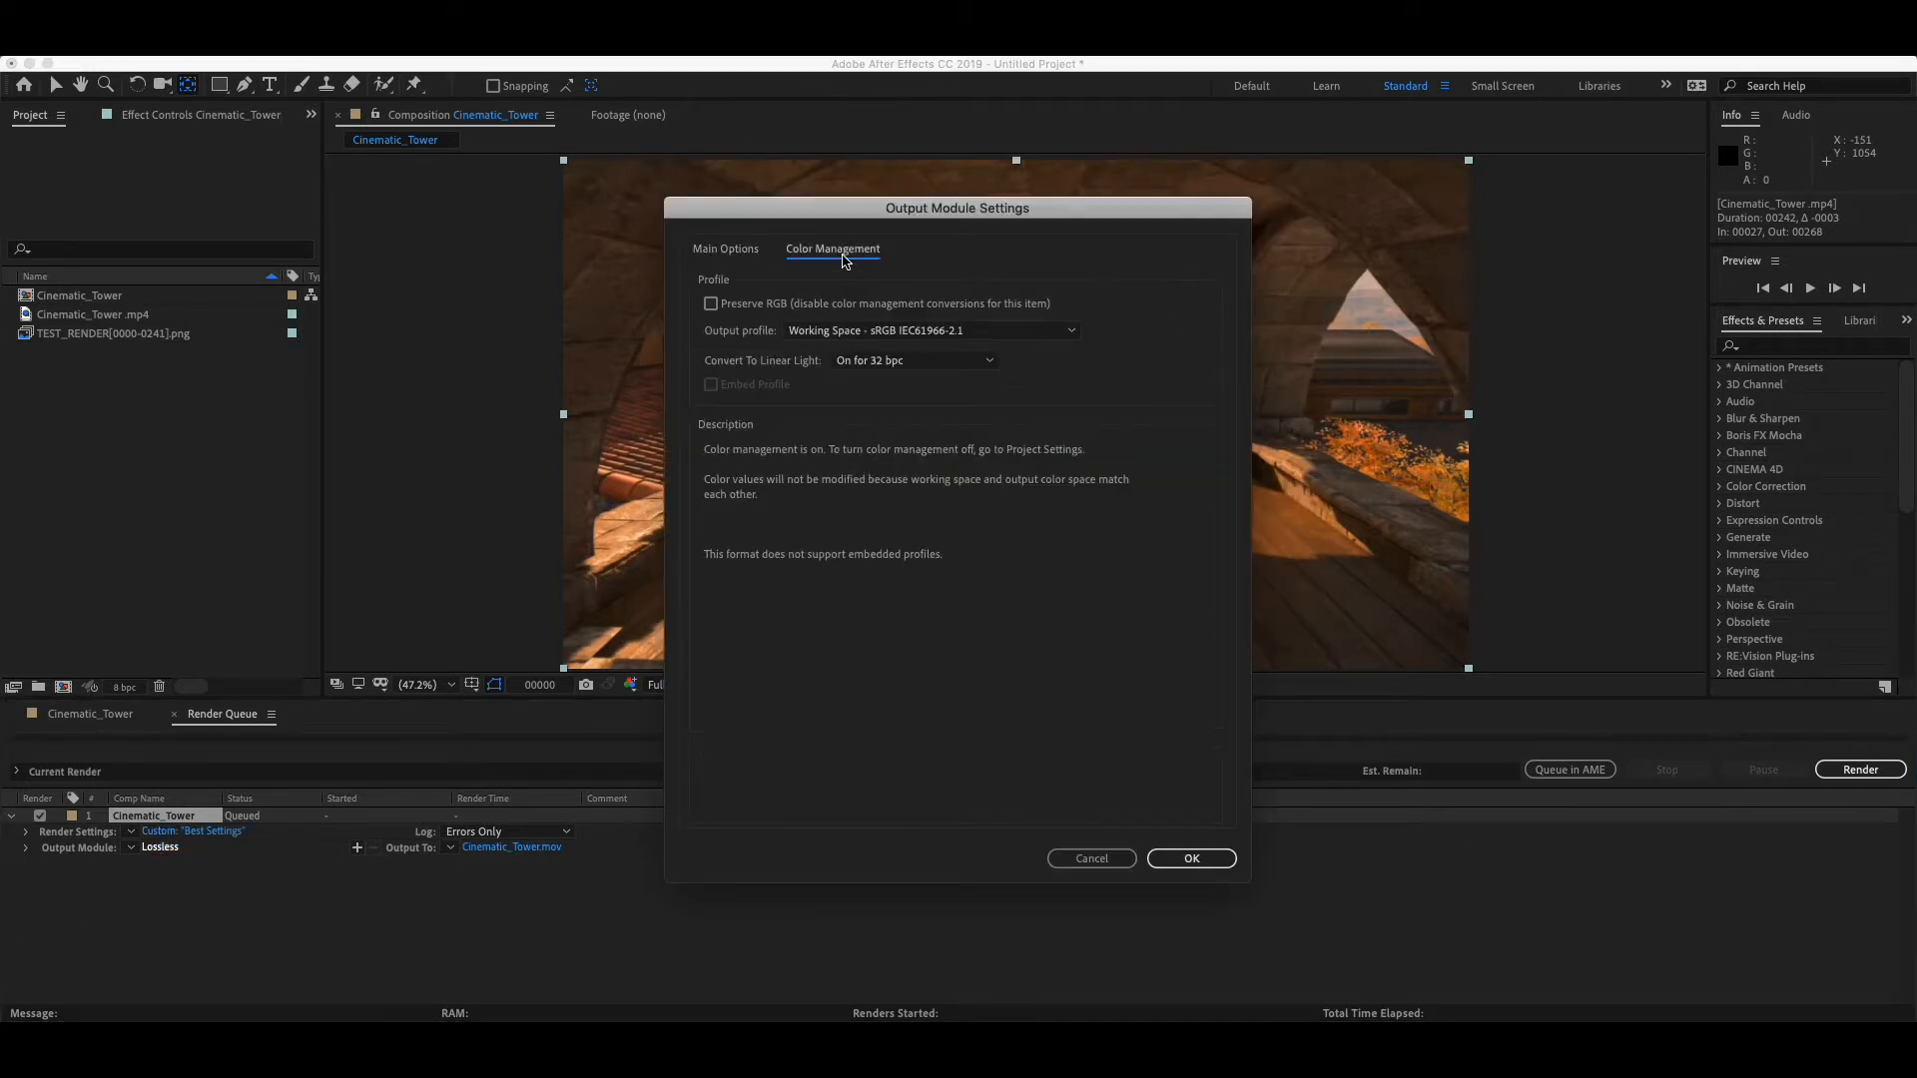
click(750, 250)
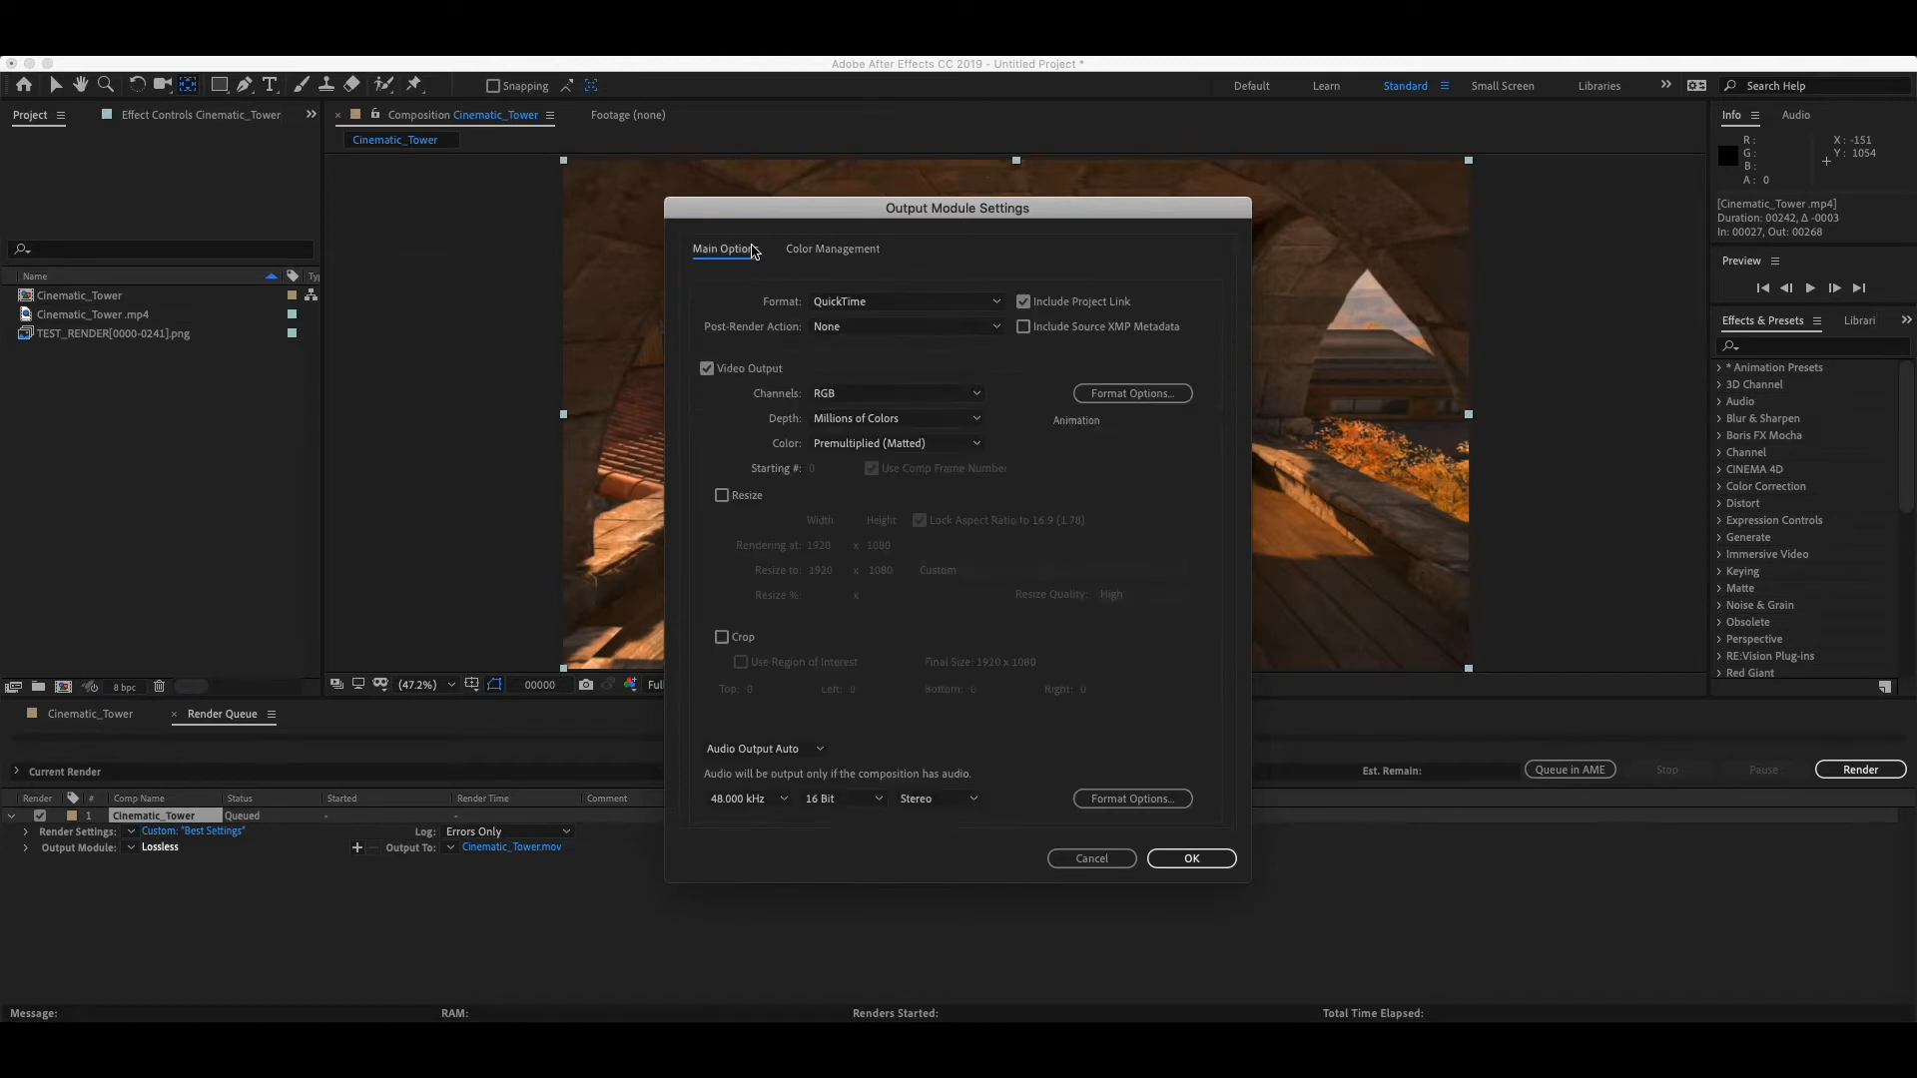
click(955, 308)
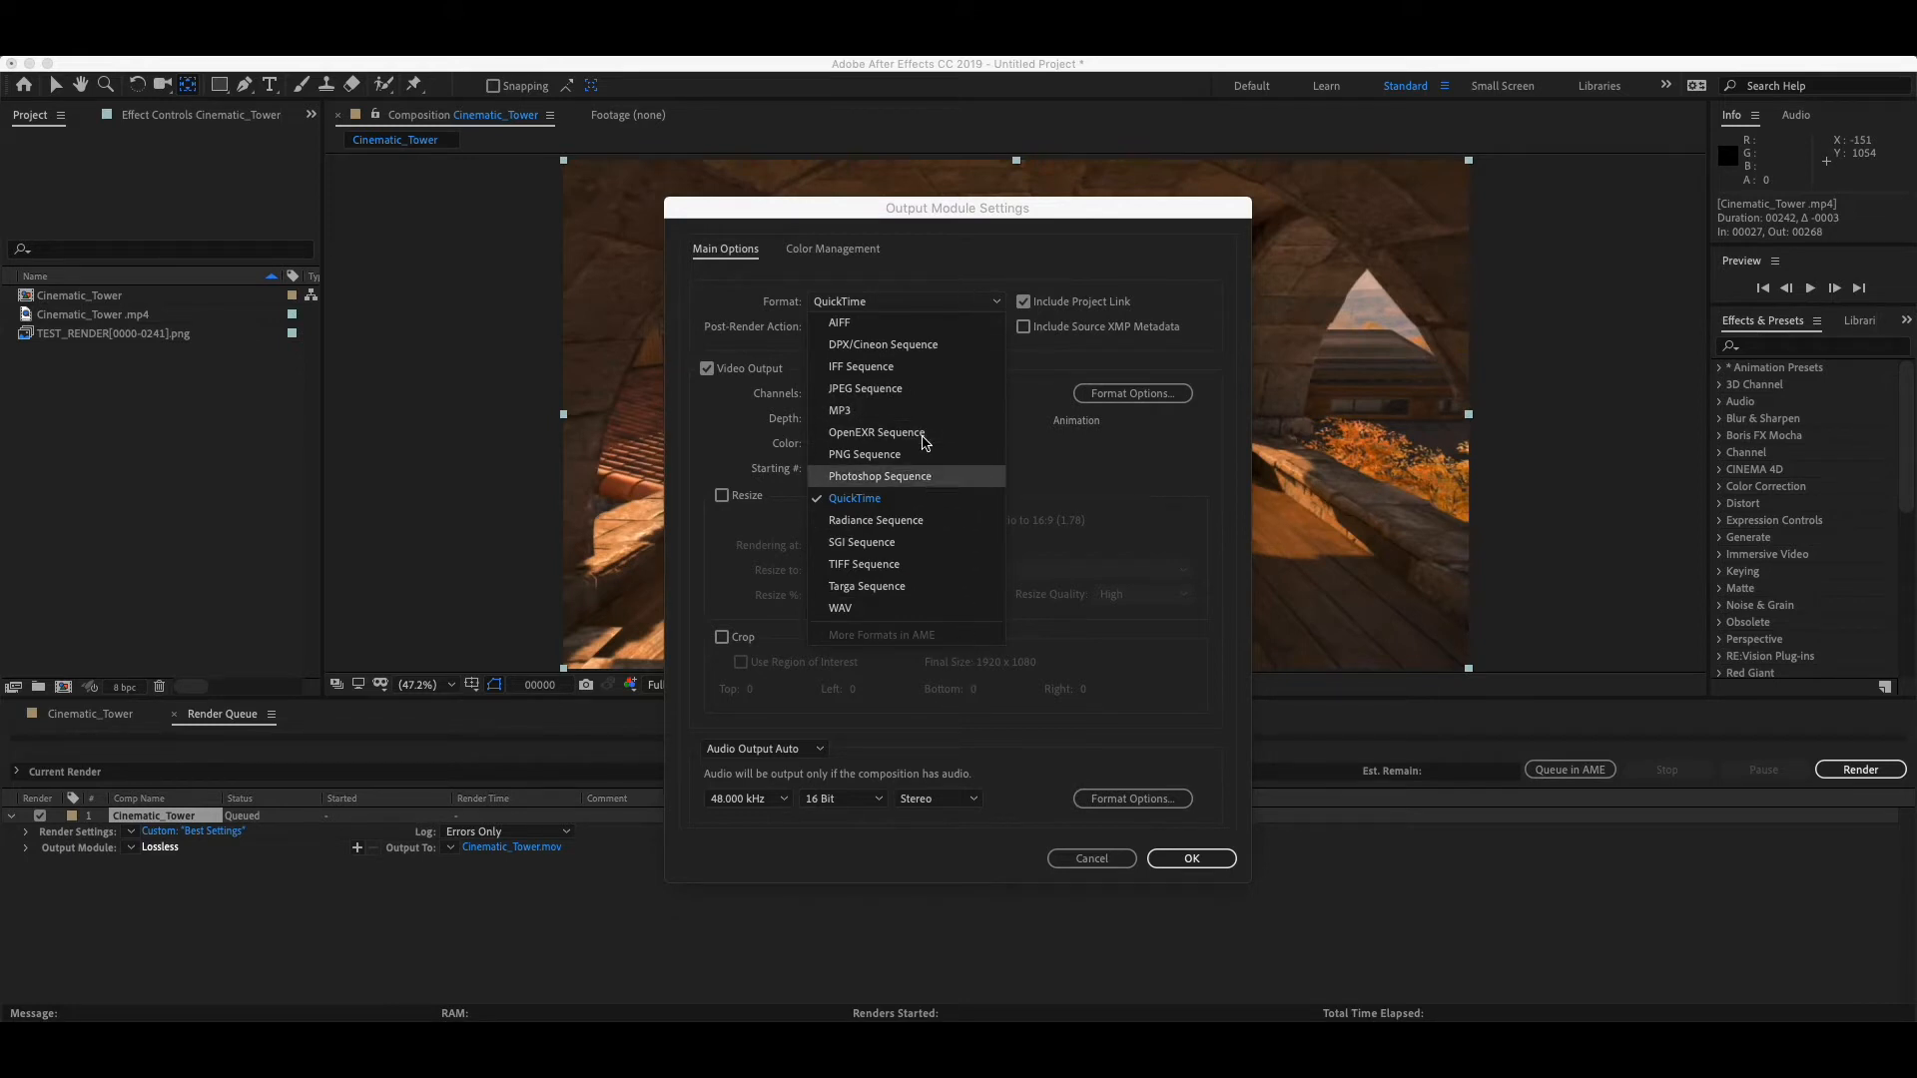
click(936, 499)
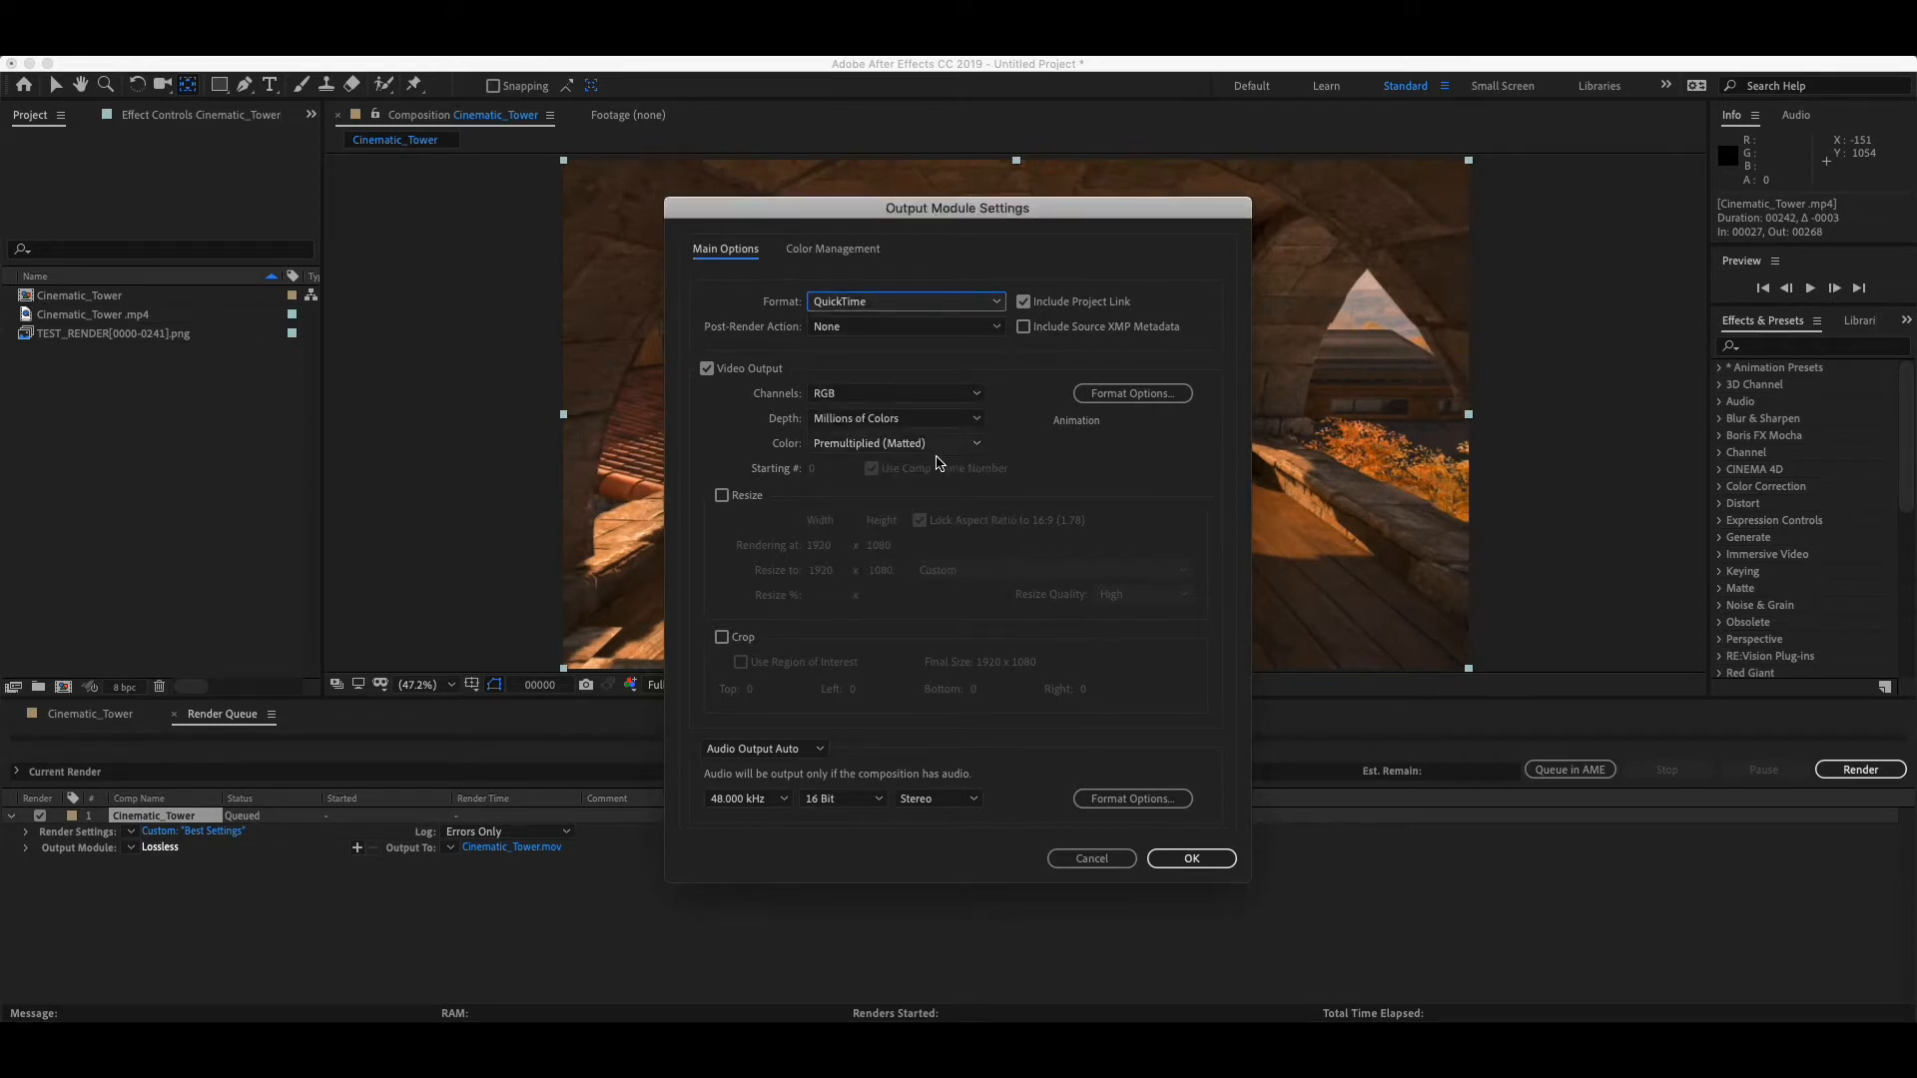
click(1213, 858)
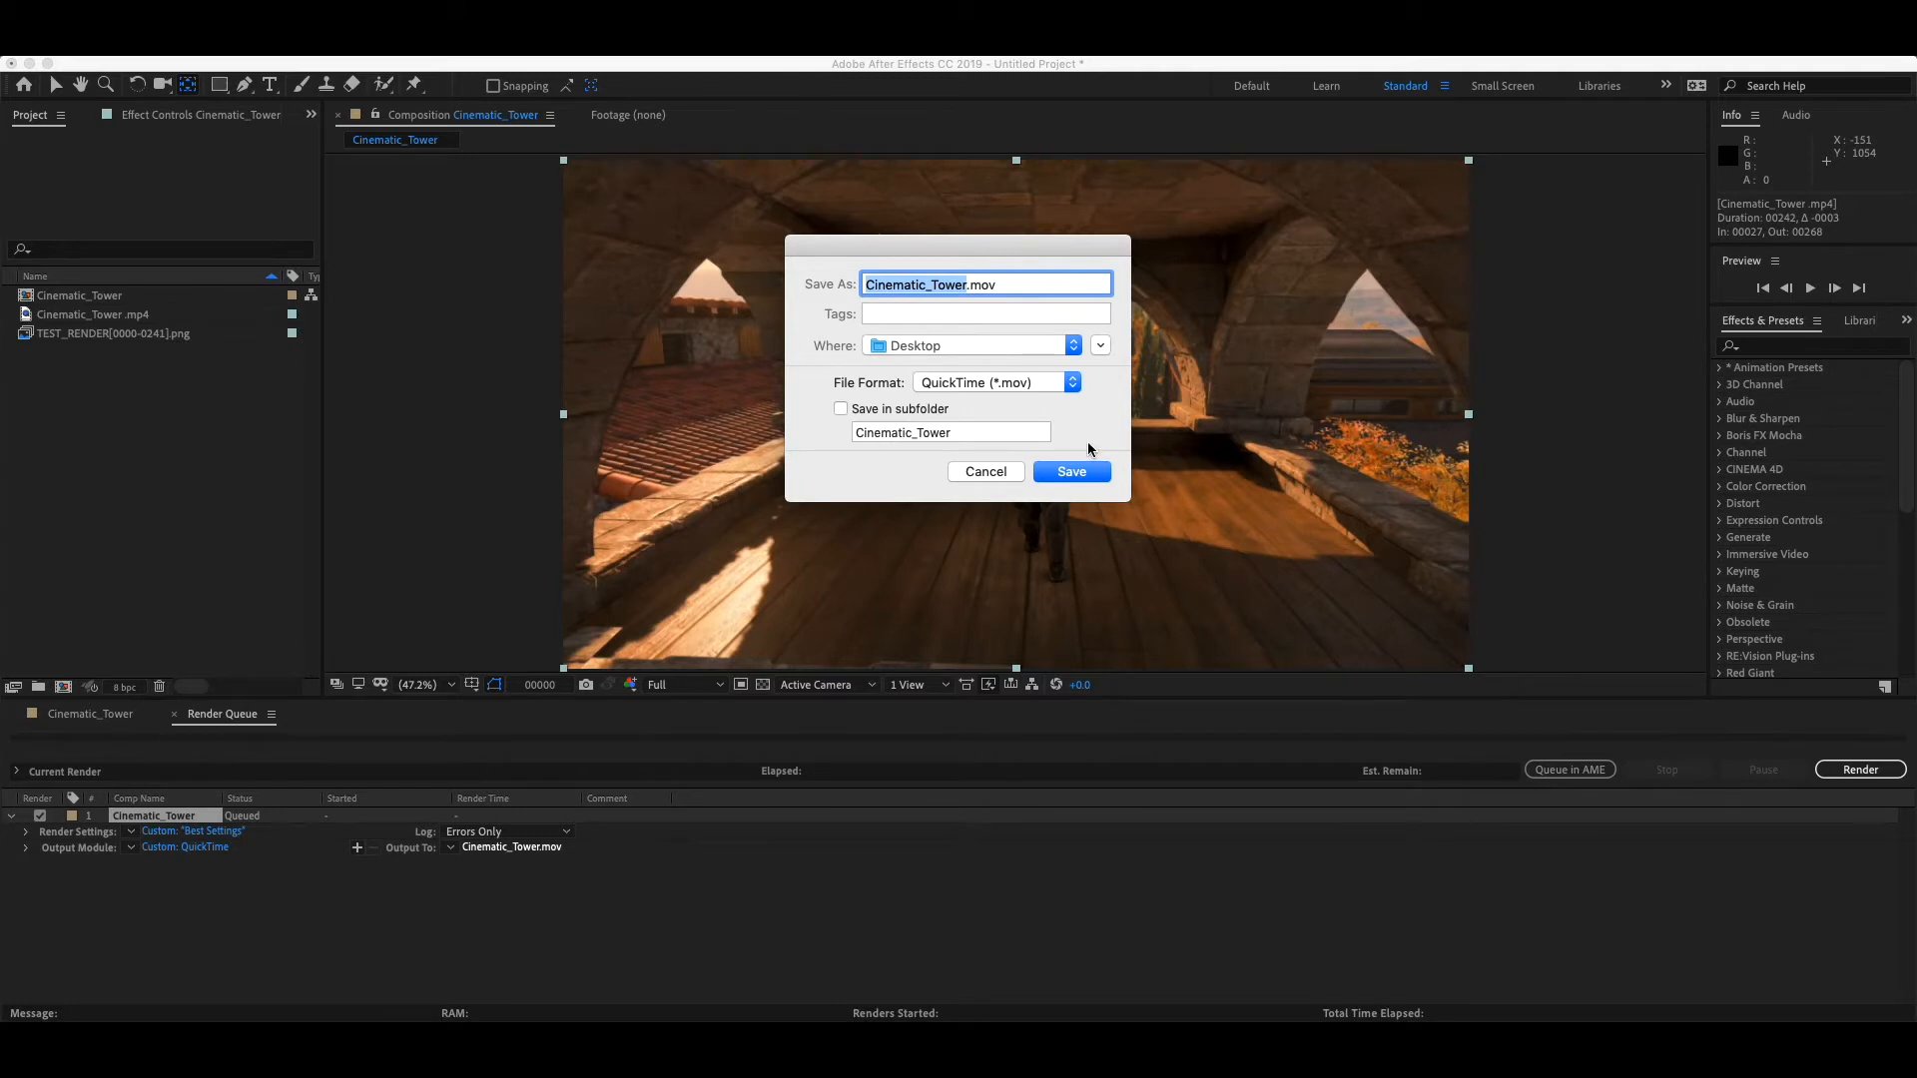
click(1010, 474)
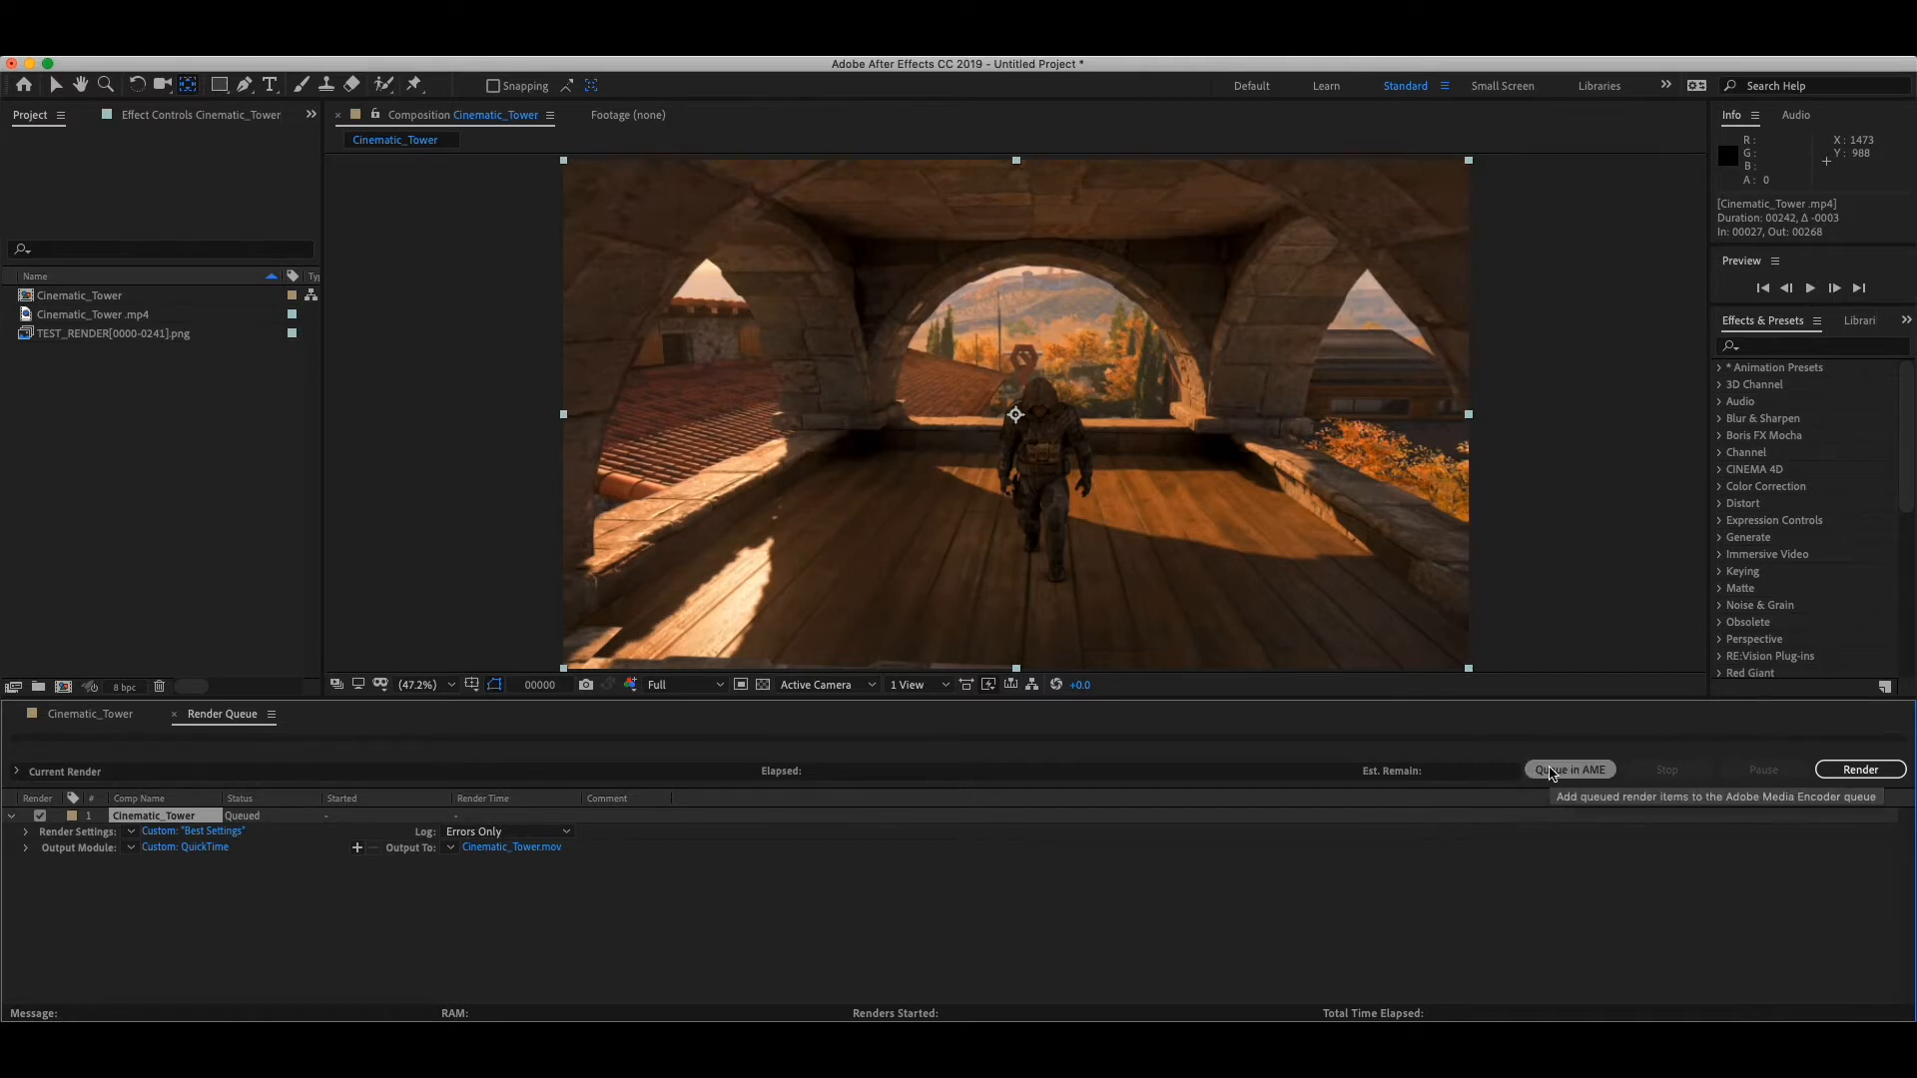
- Send the queued Cinematic_Tower render to Adobe Media Encoder and look through its system presets
click(1550, 770)
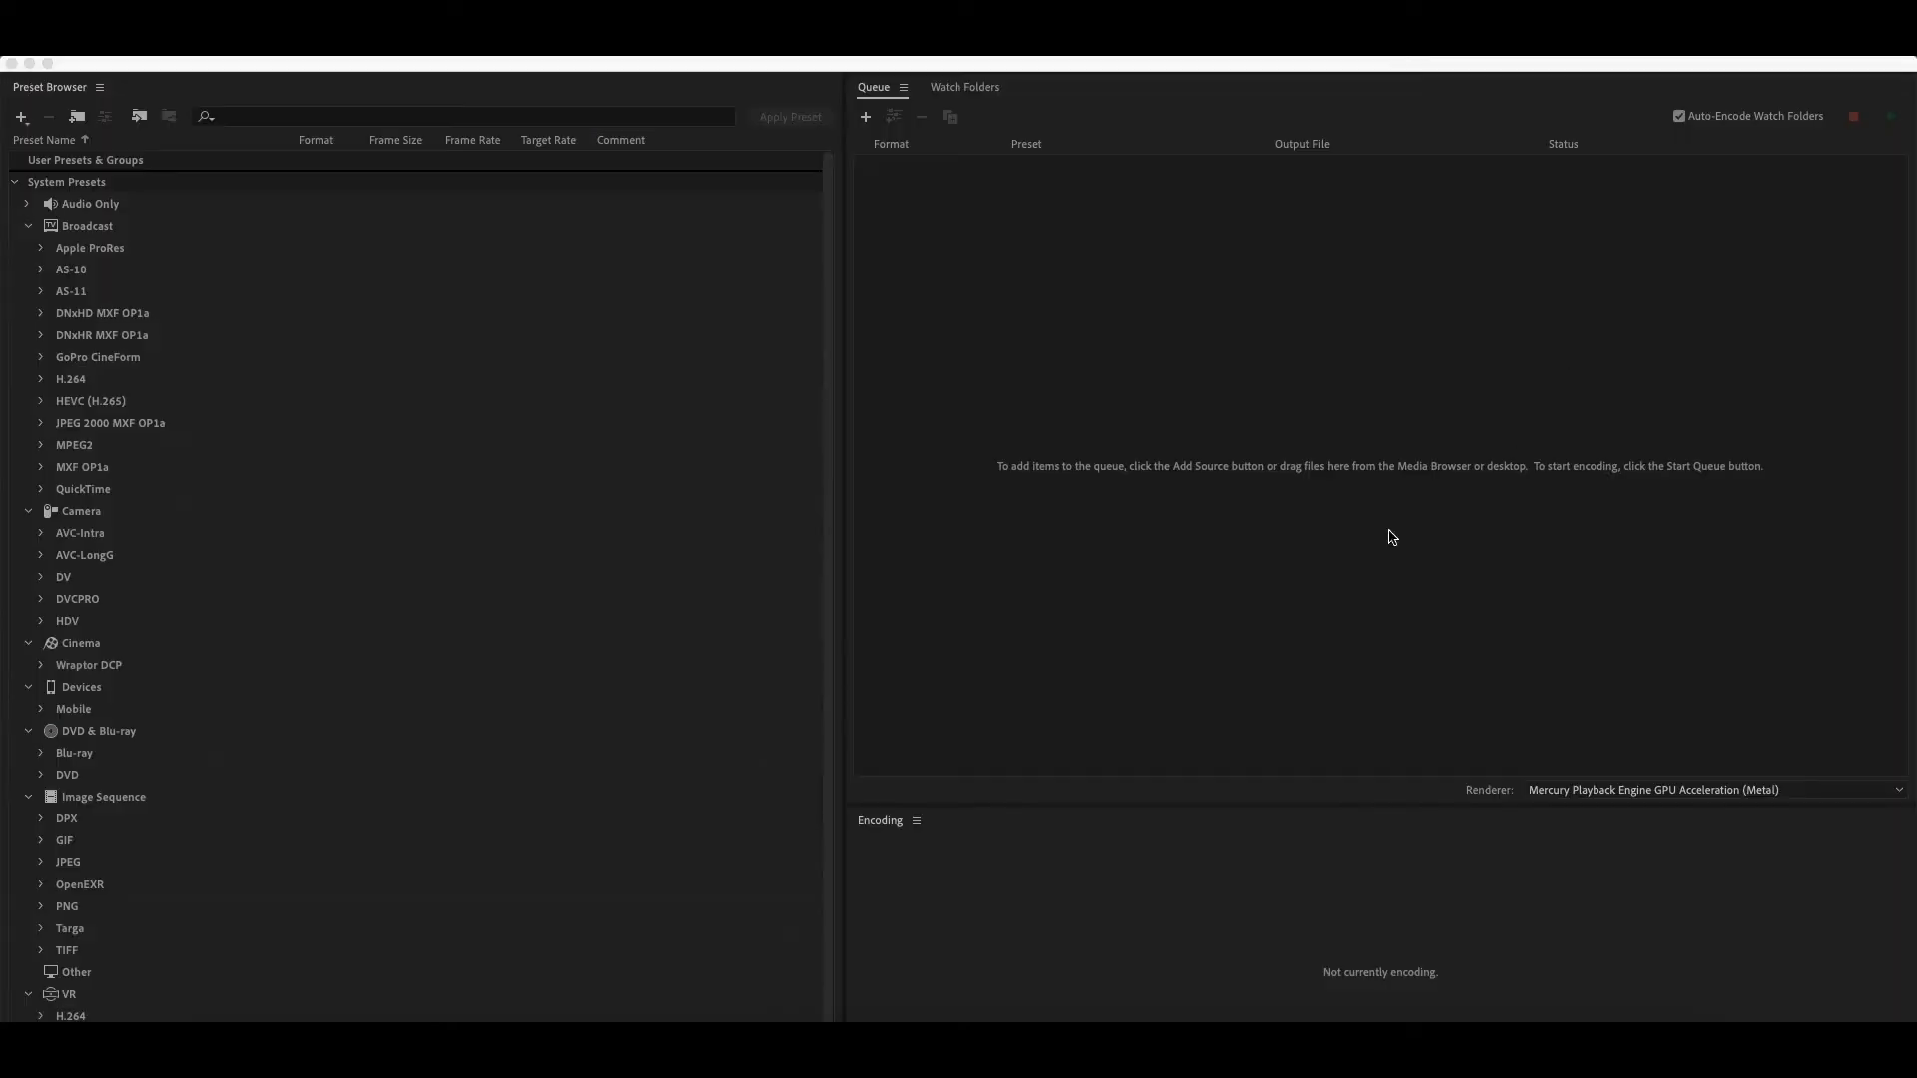
click(1308, 383)
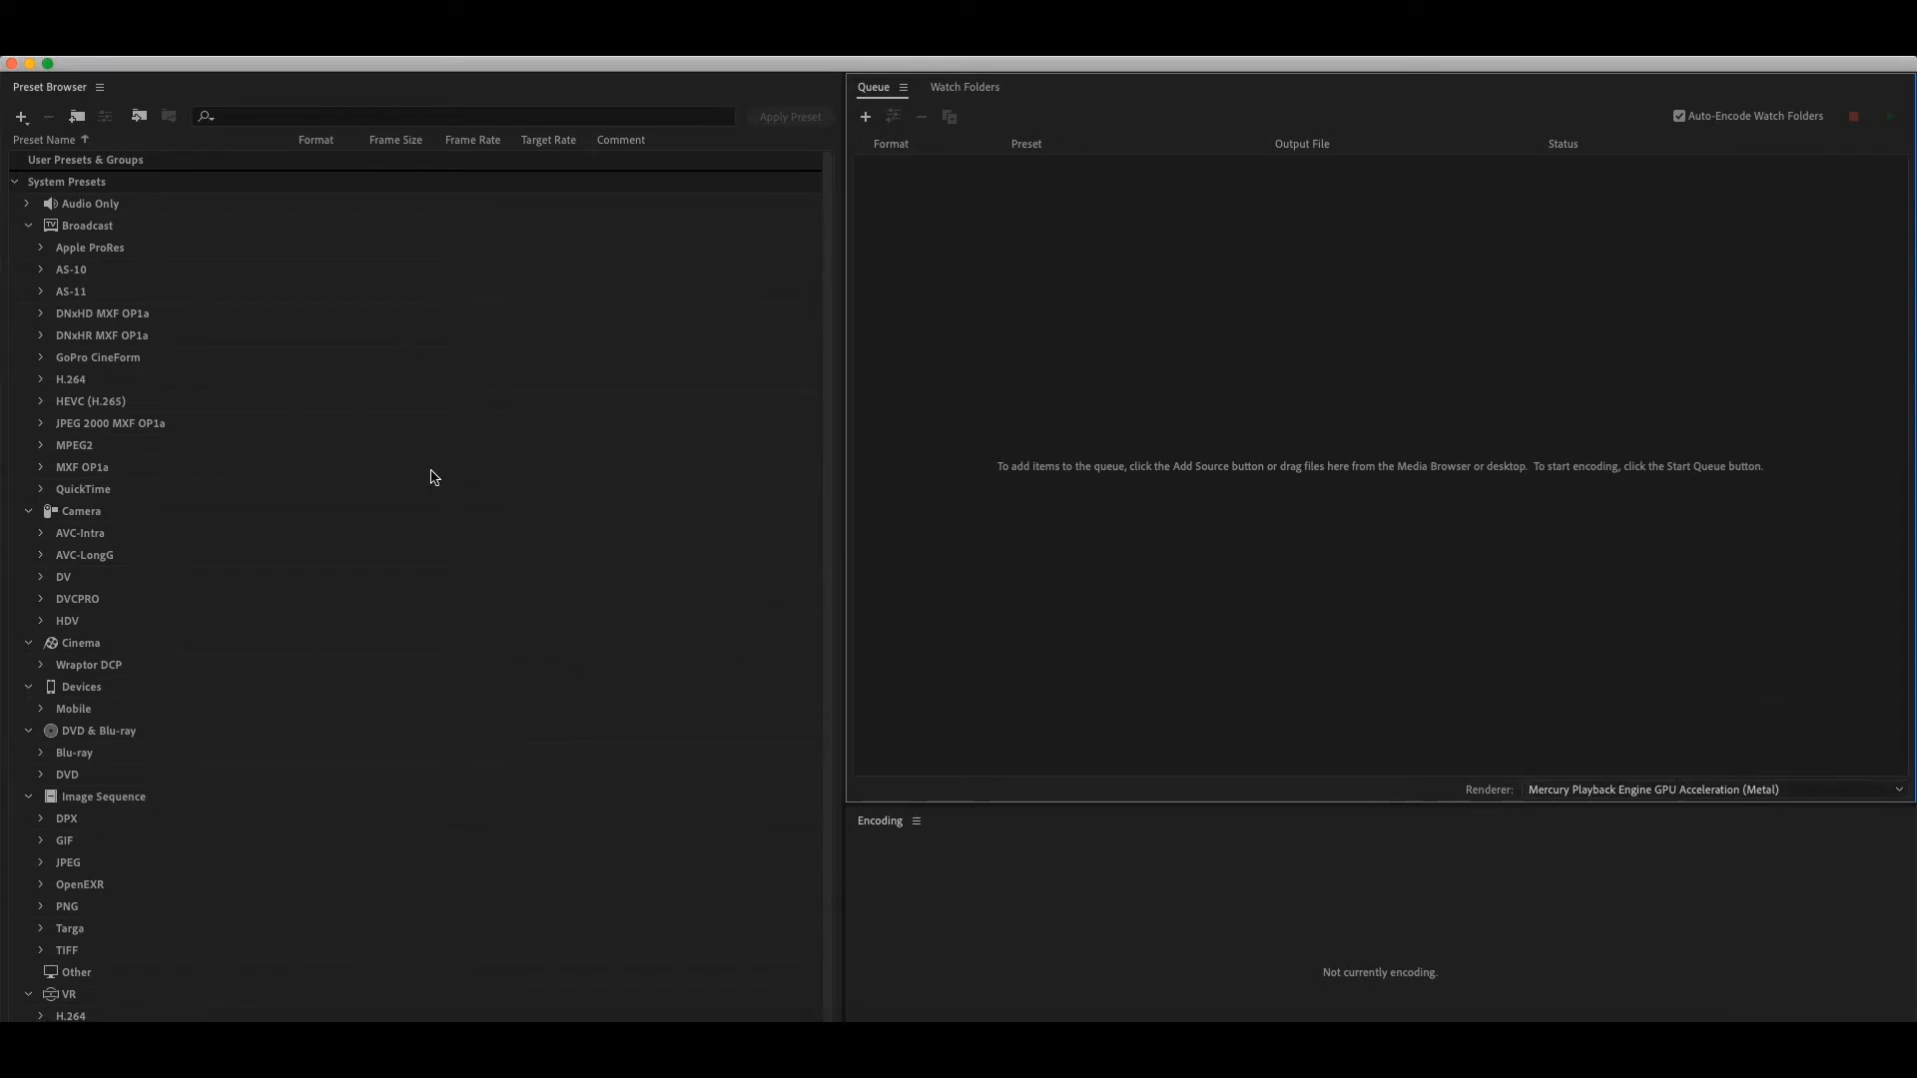
scroll(425, 611, down, 1)
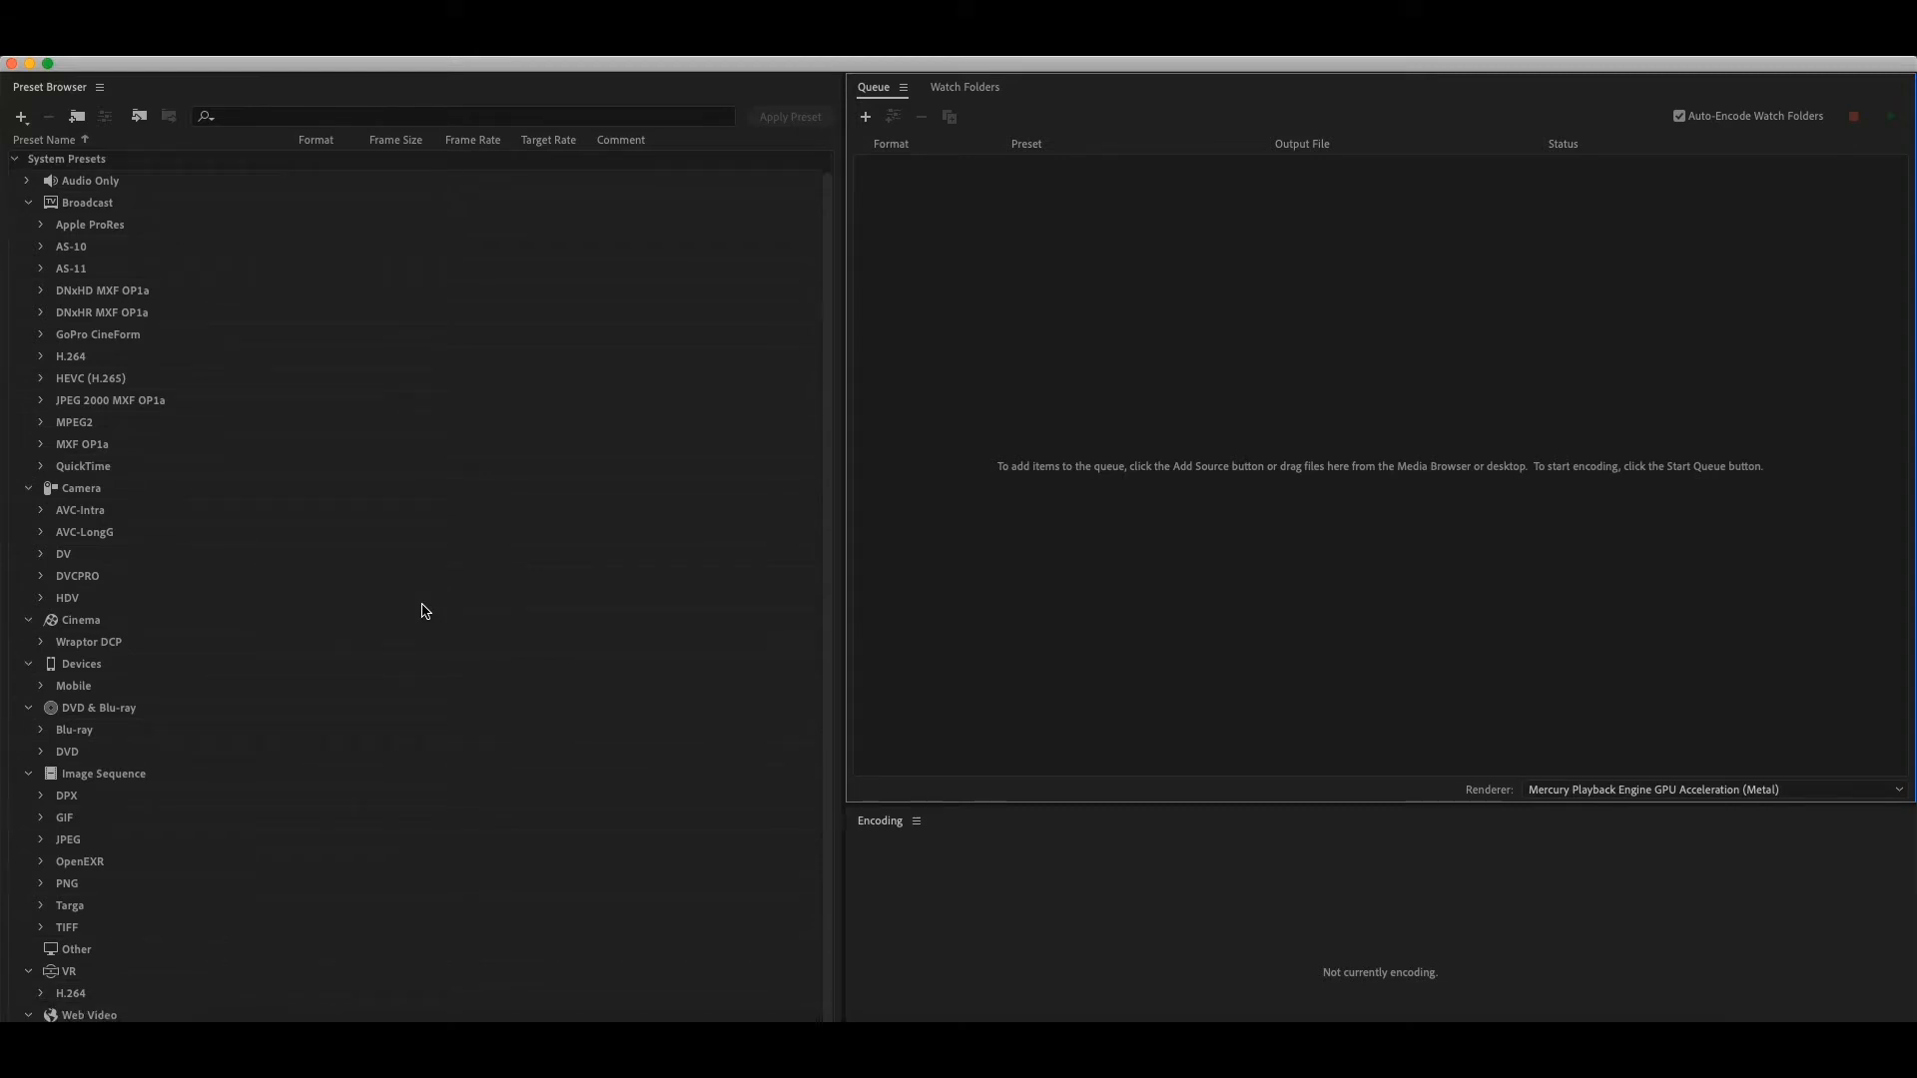
scroll(425, 611, up, 1)
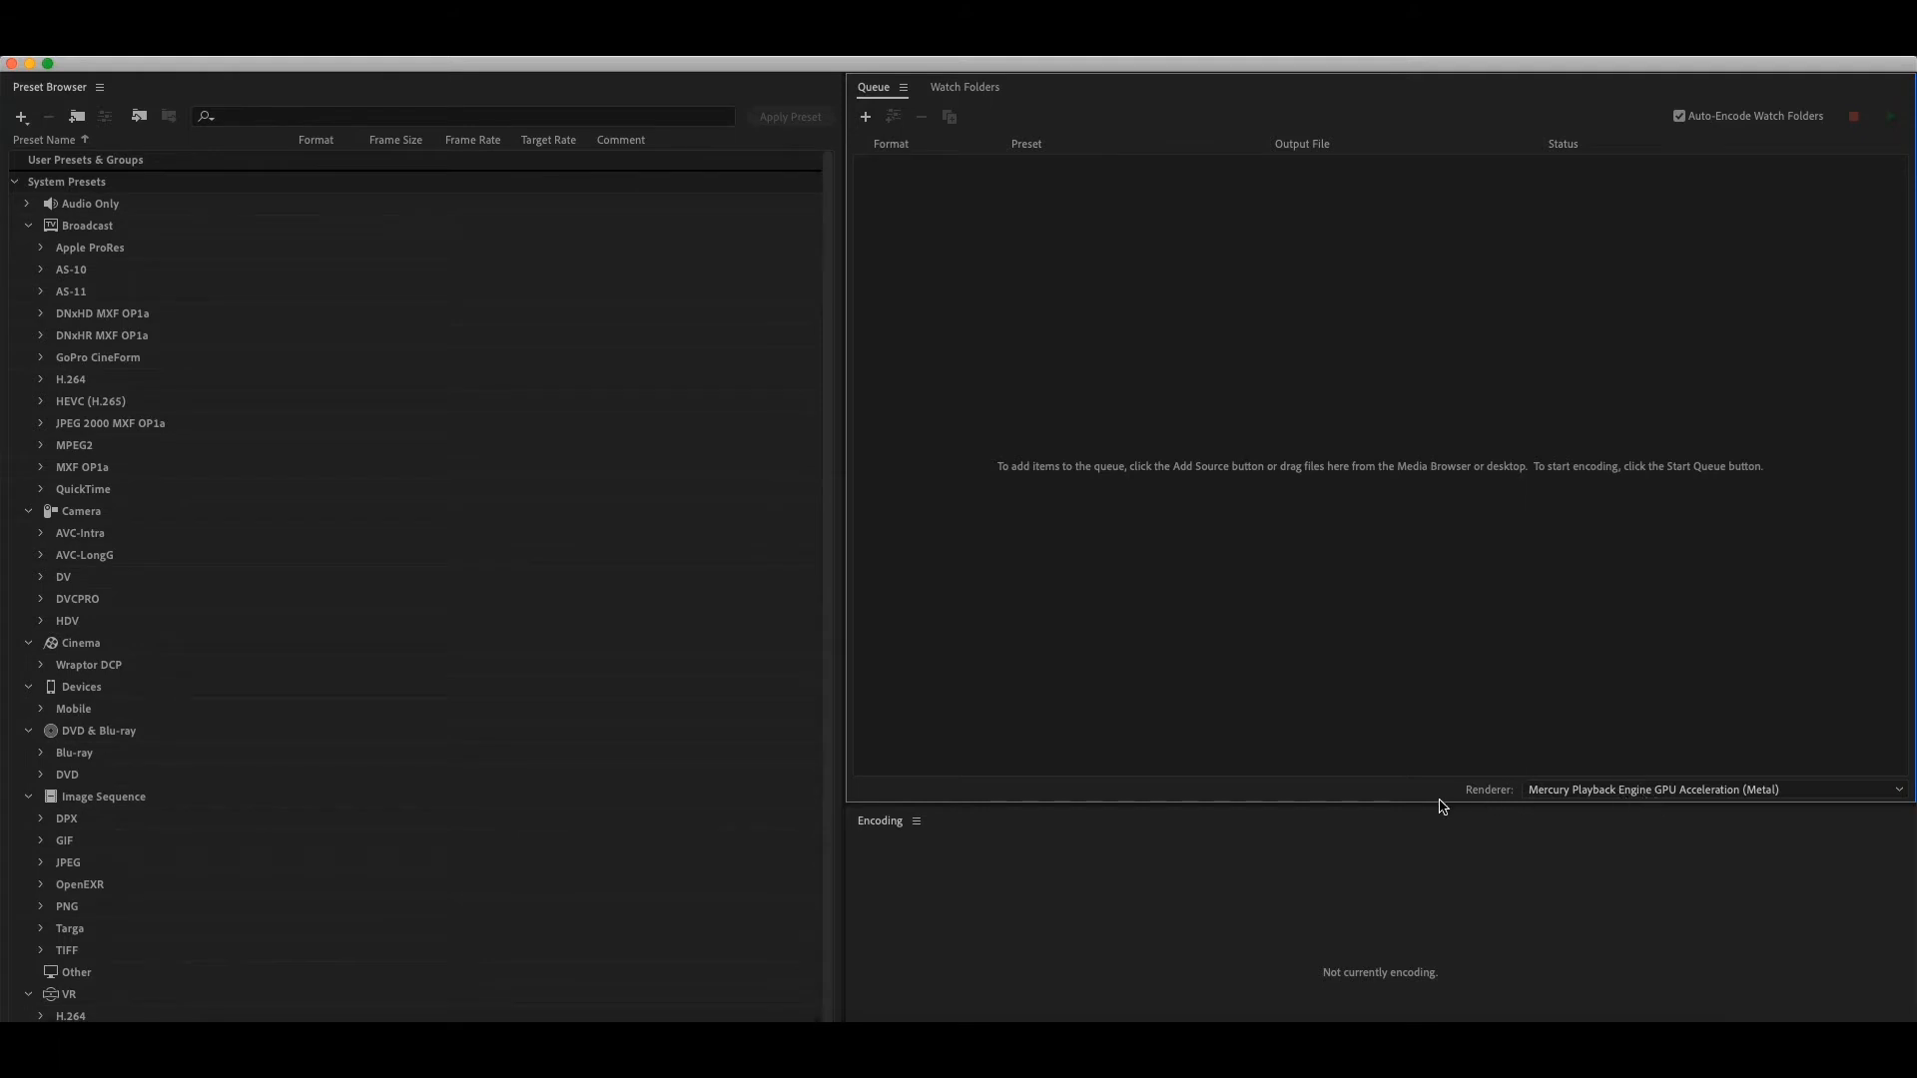
- Set the queue's renderer to Mercury Playback Engine GPU Acceleration (Metal), keeping the standard panel layout
click(1694, 789)
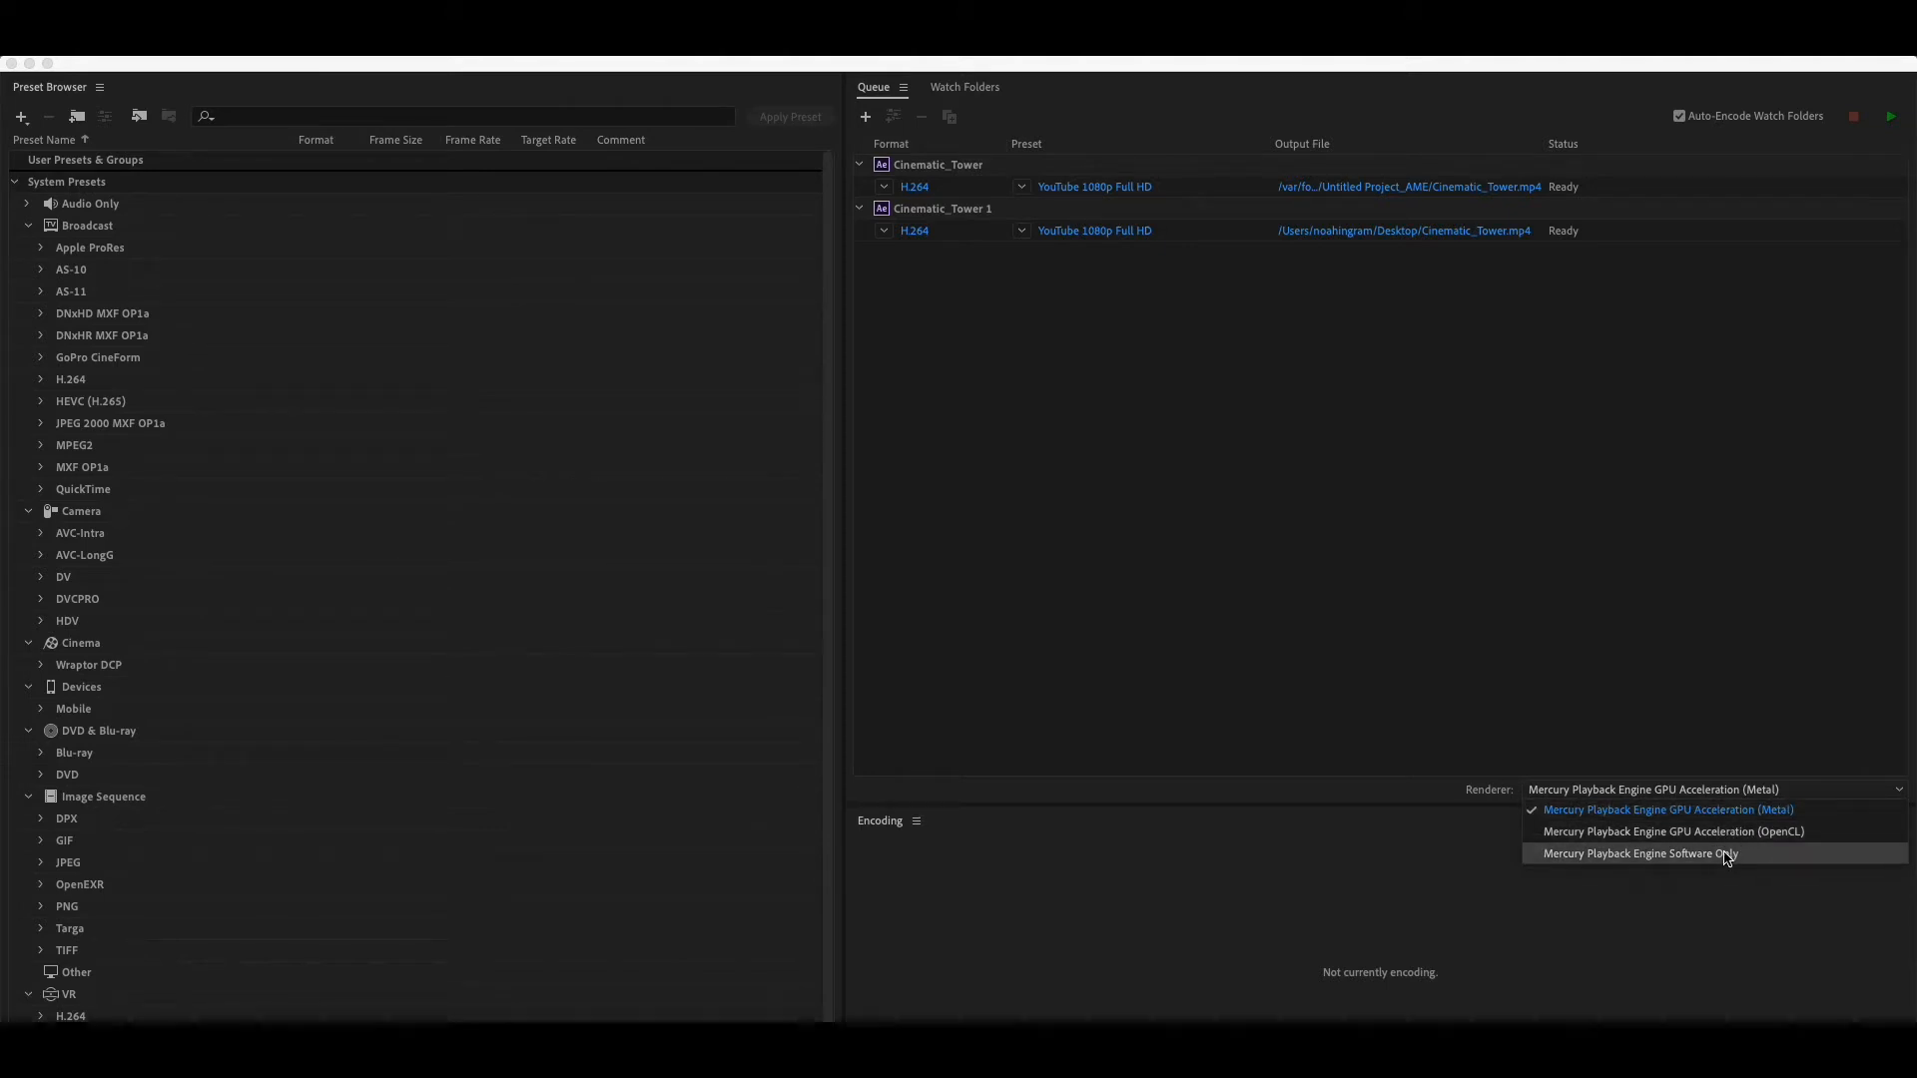
click(1685, 809)
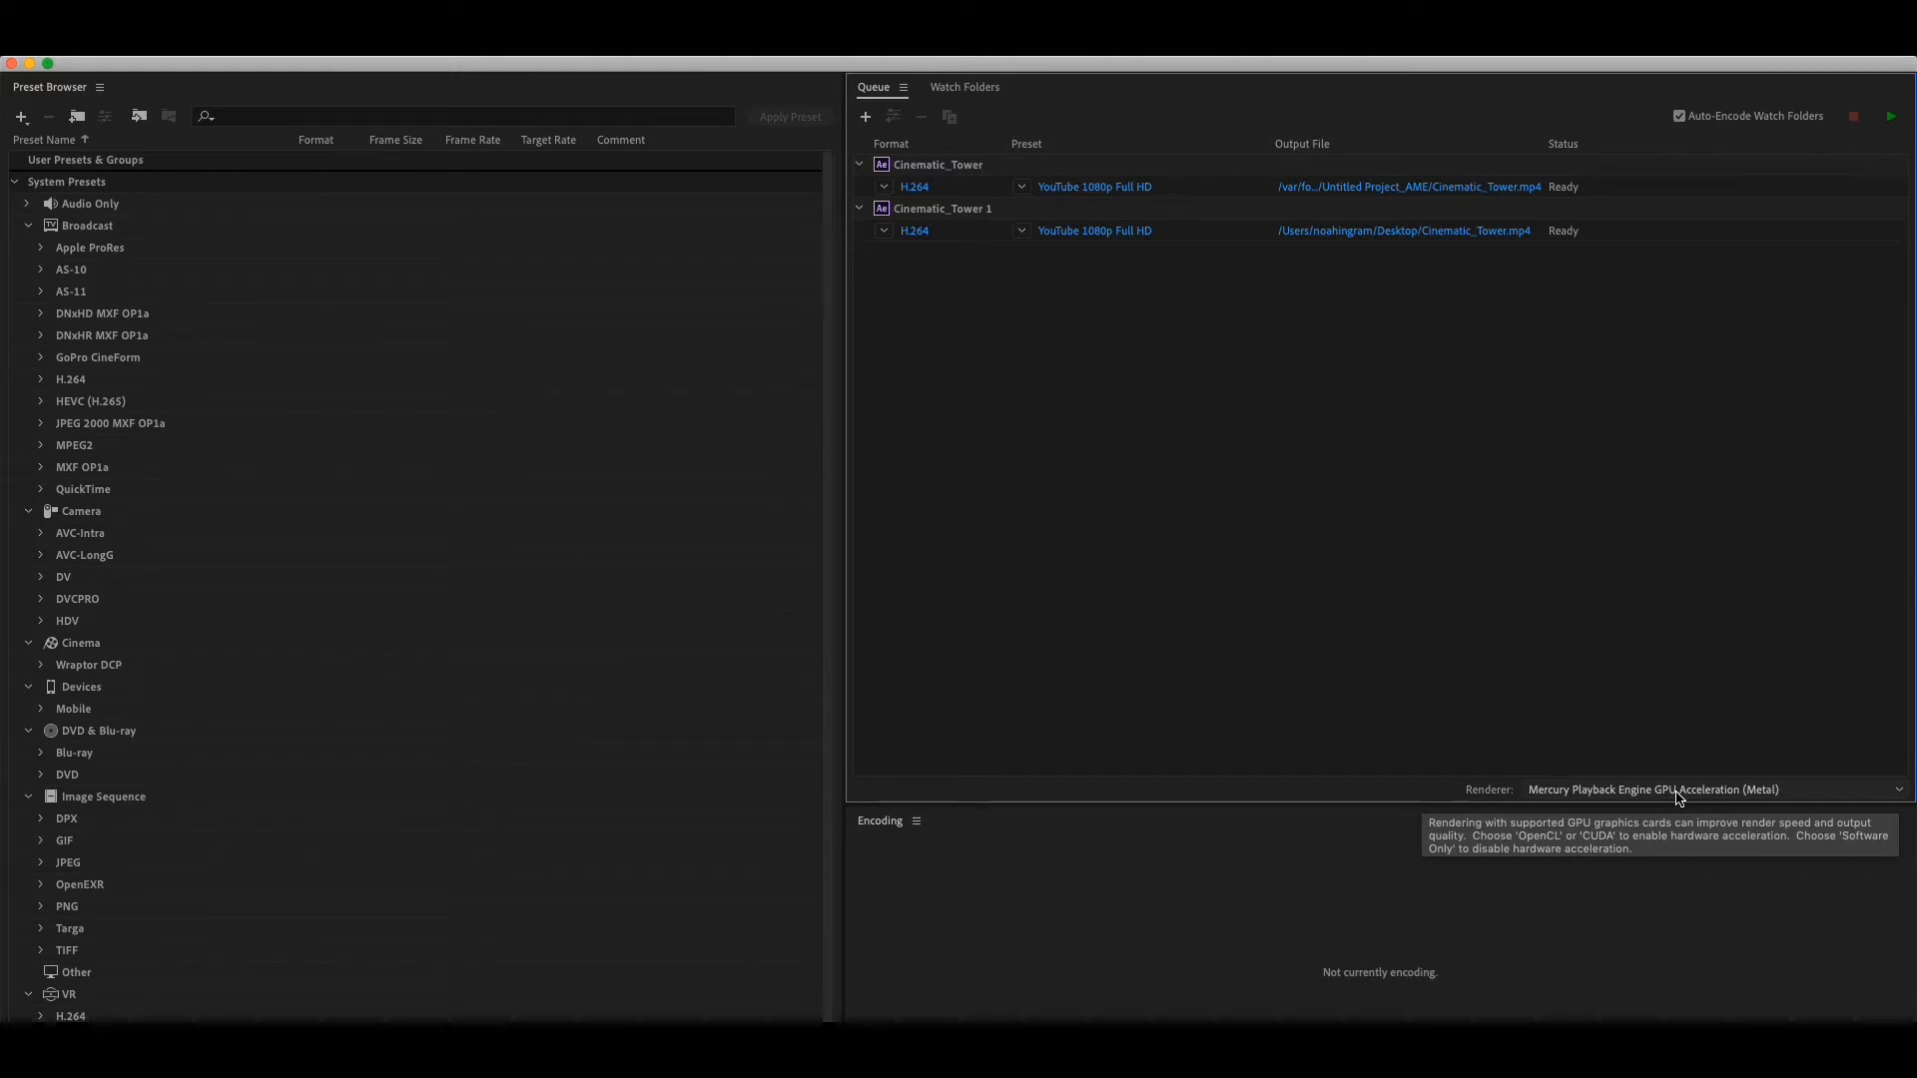
click(1679, 790)
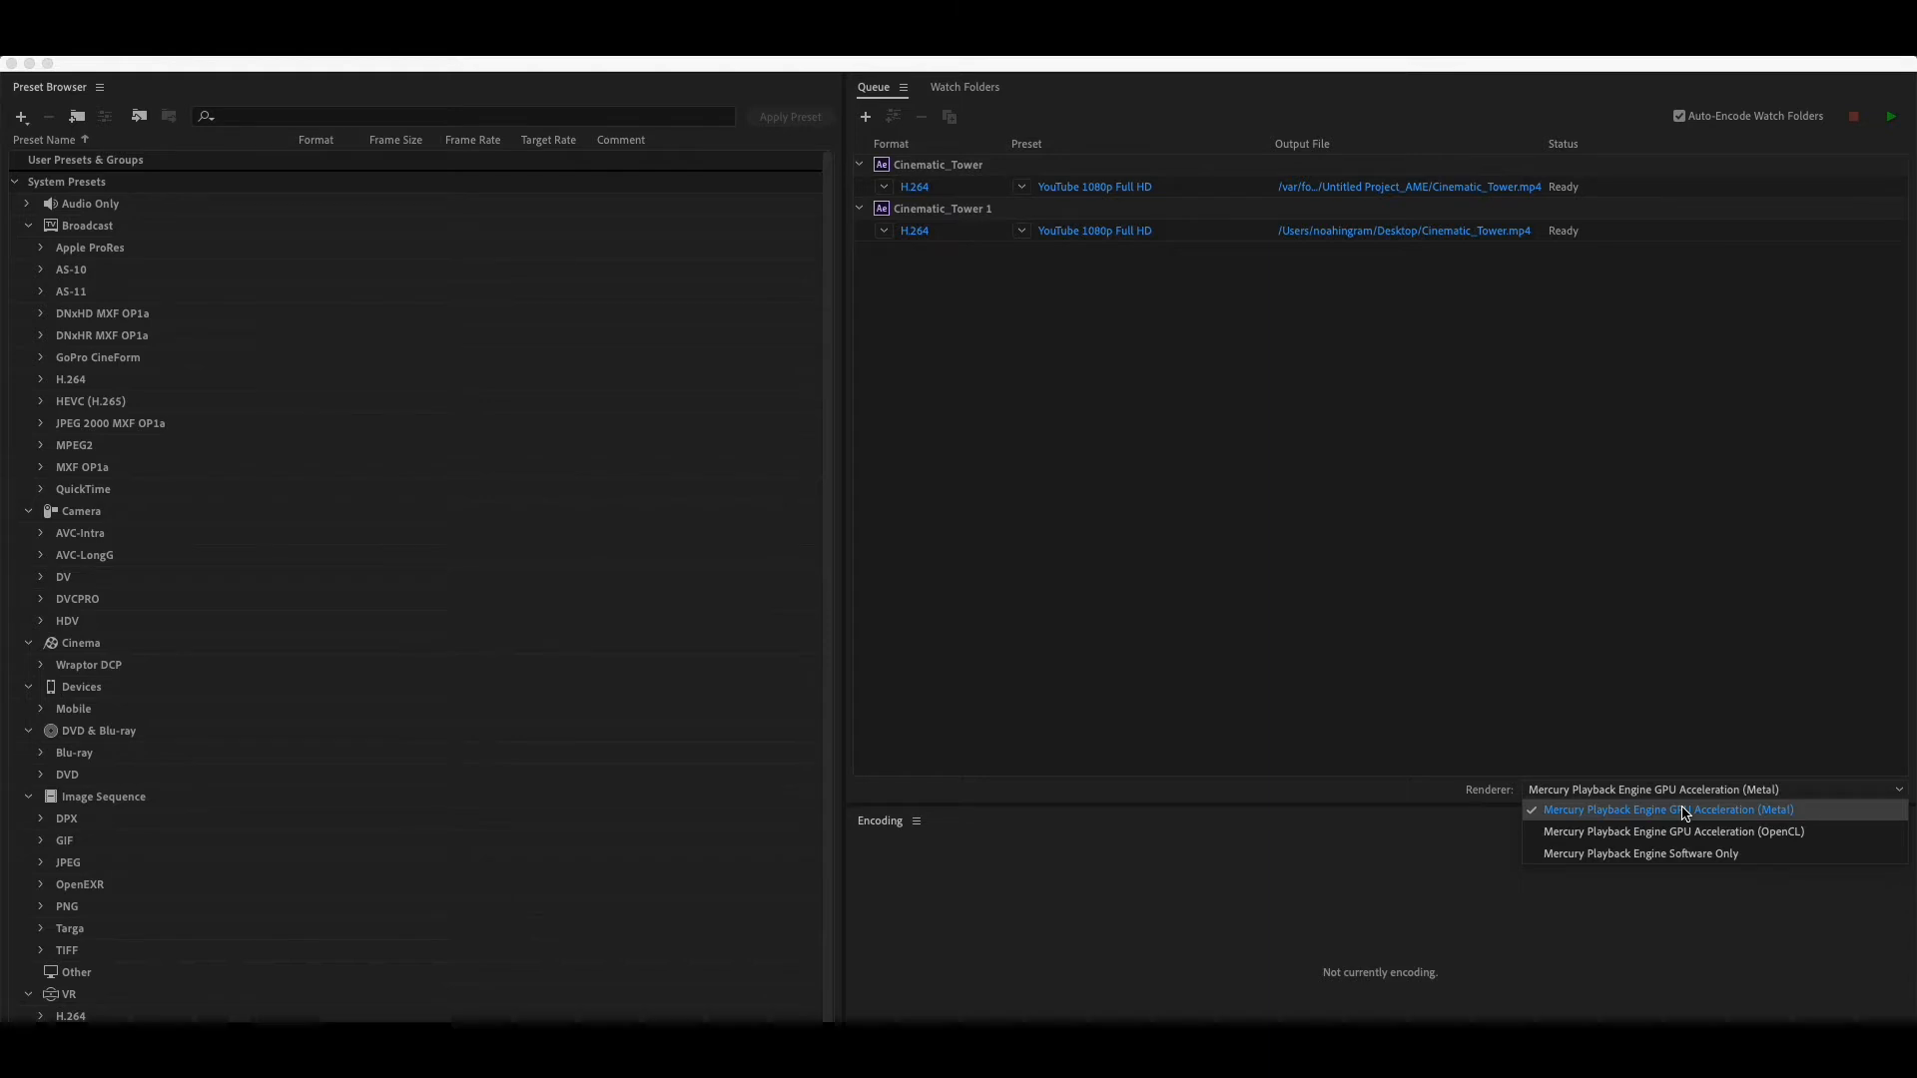
double_click(1683, 808)
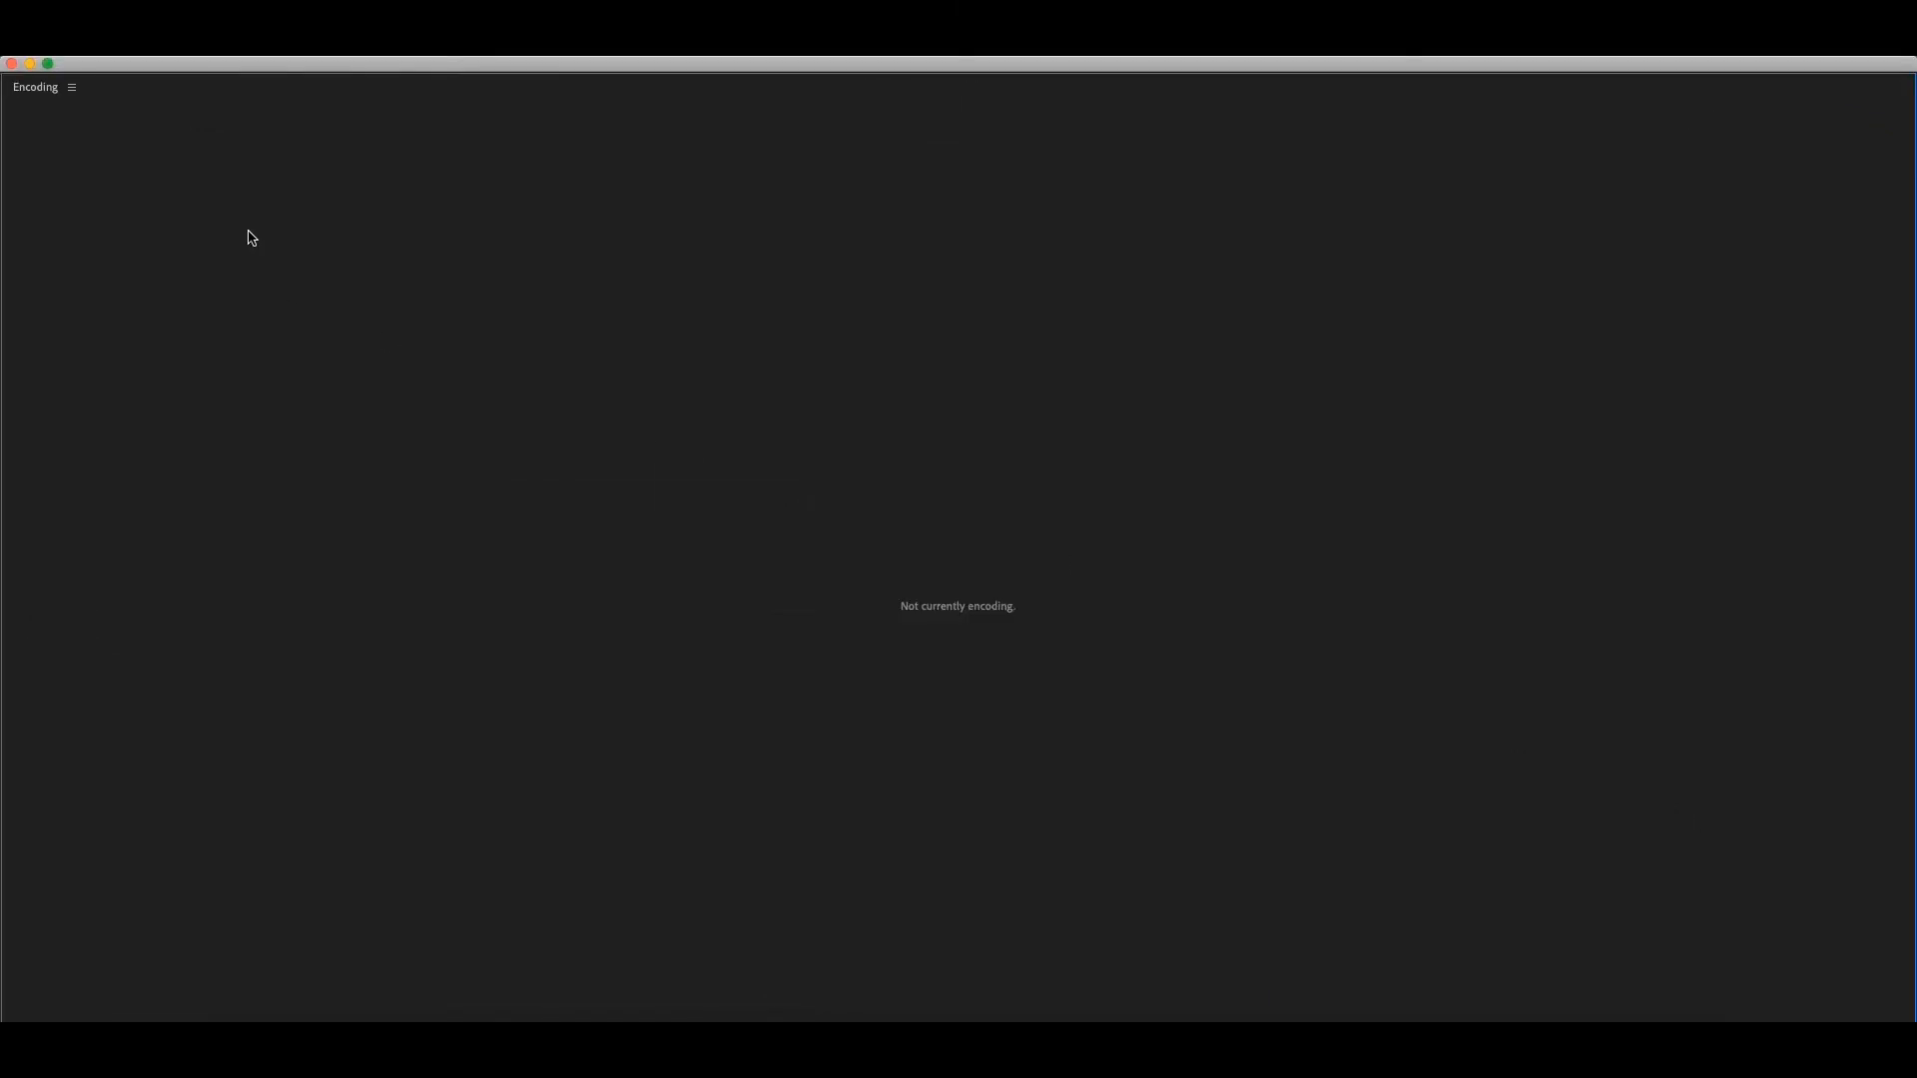
double_click(133, 93)
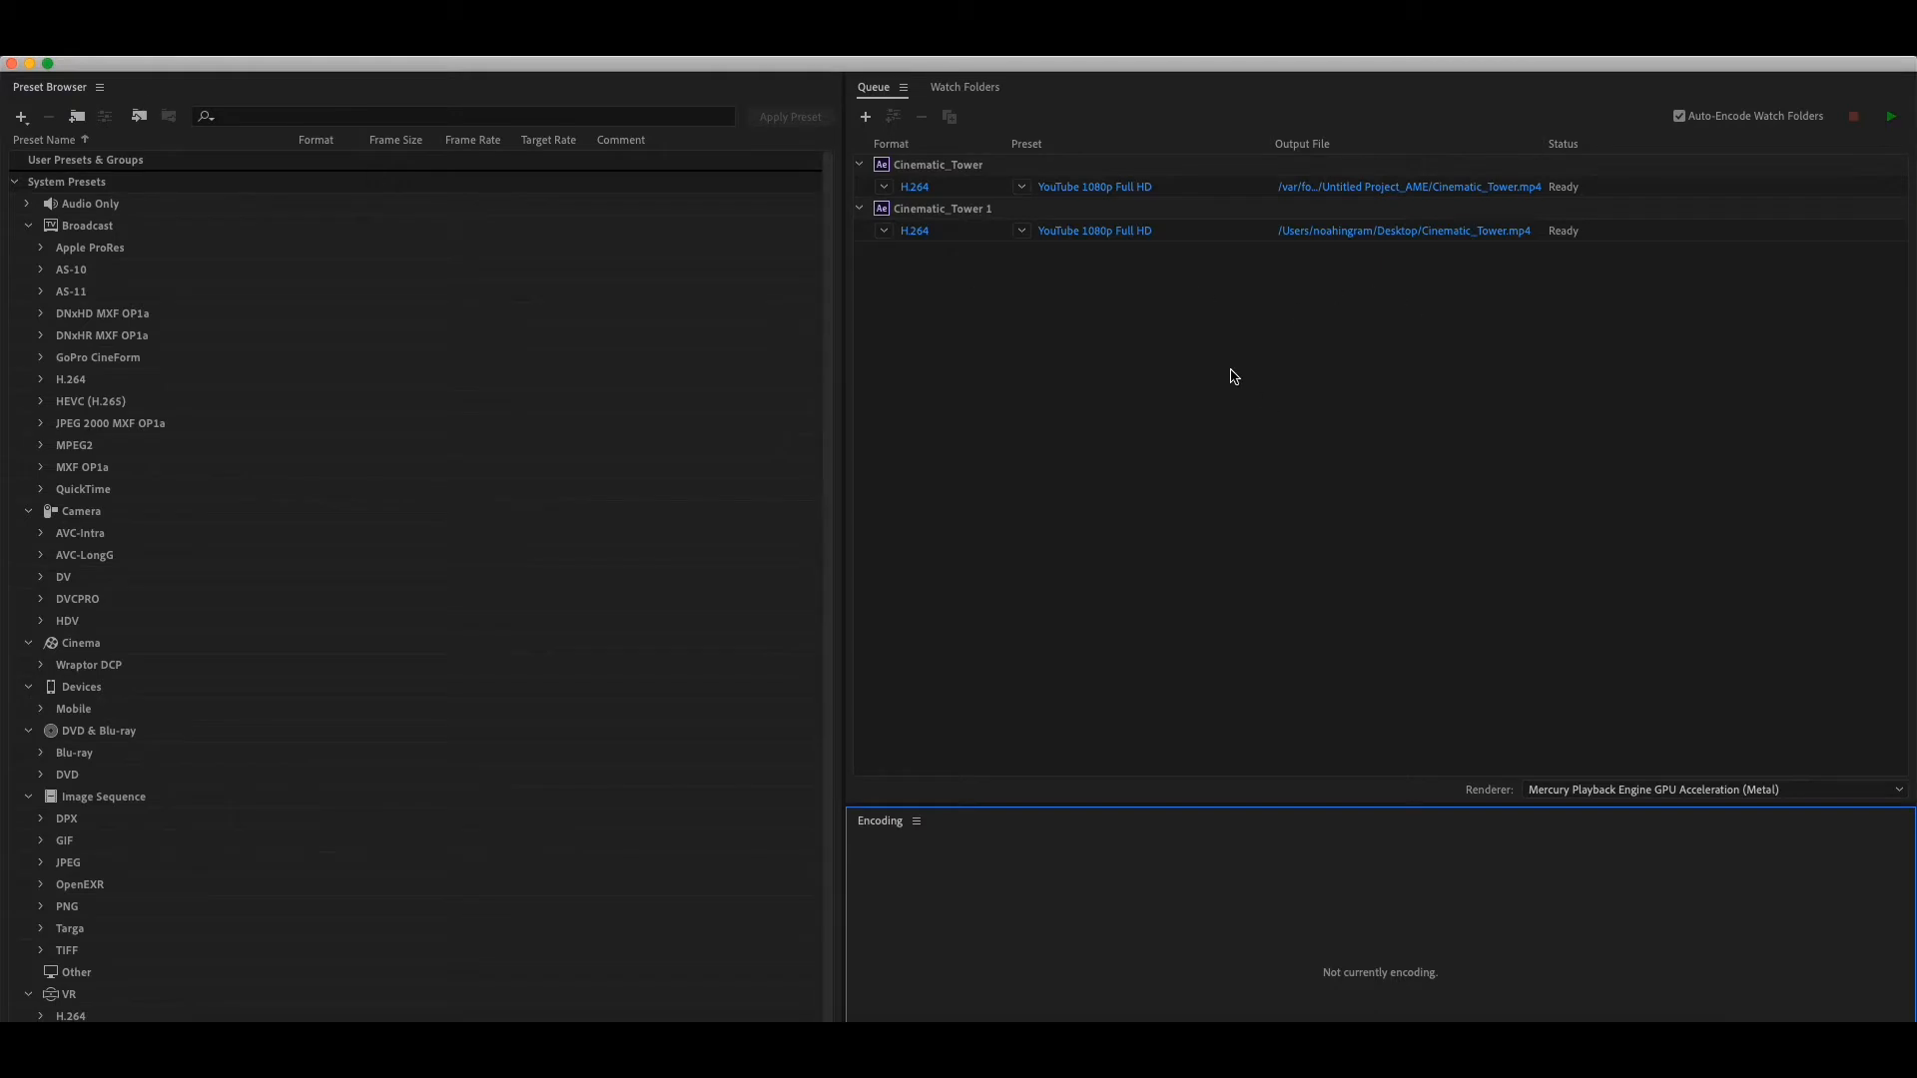
- Switch to After Effects to examine the direct option for queueing the composition in Media Encoder and the render queue entry
click(964, 169)
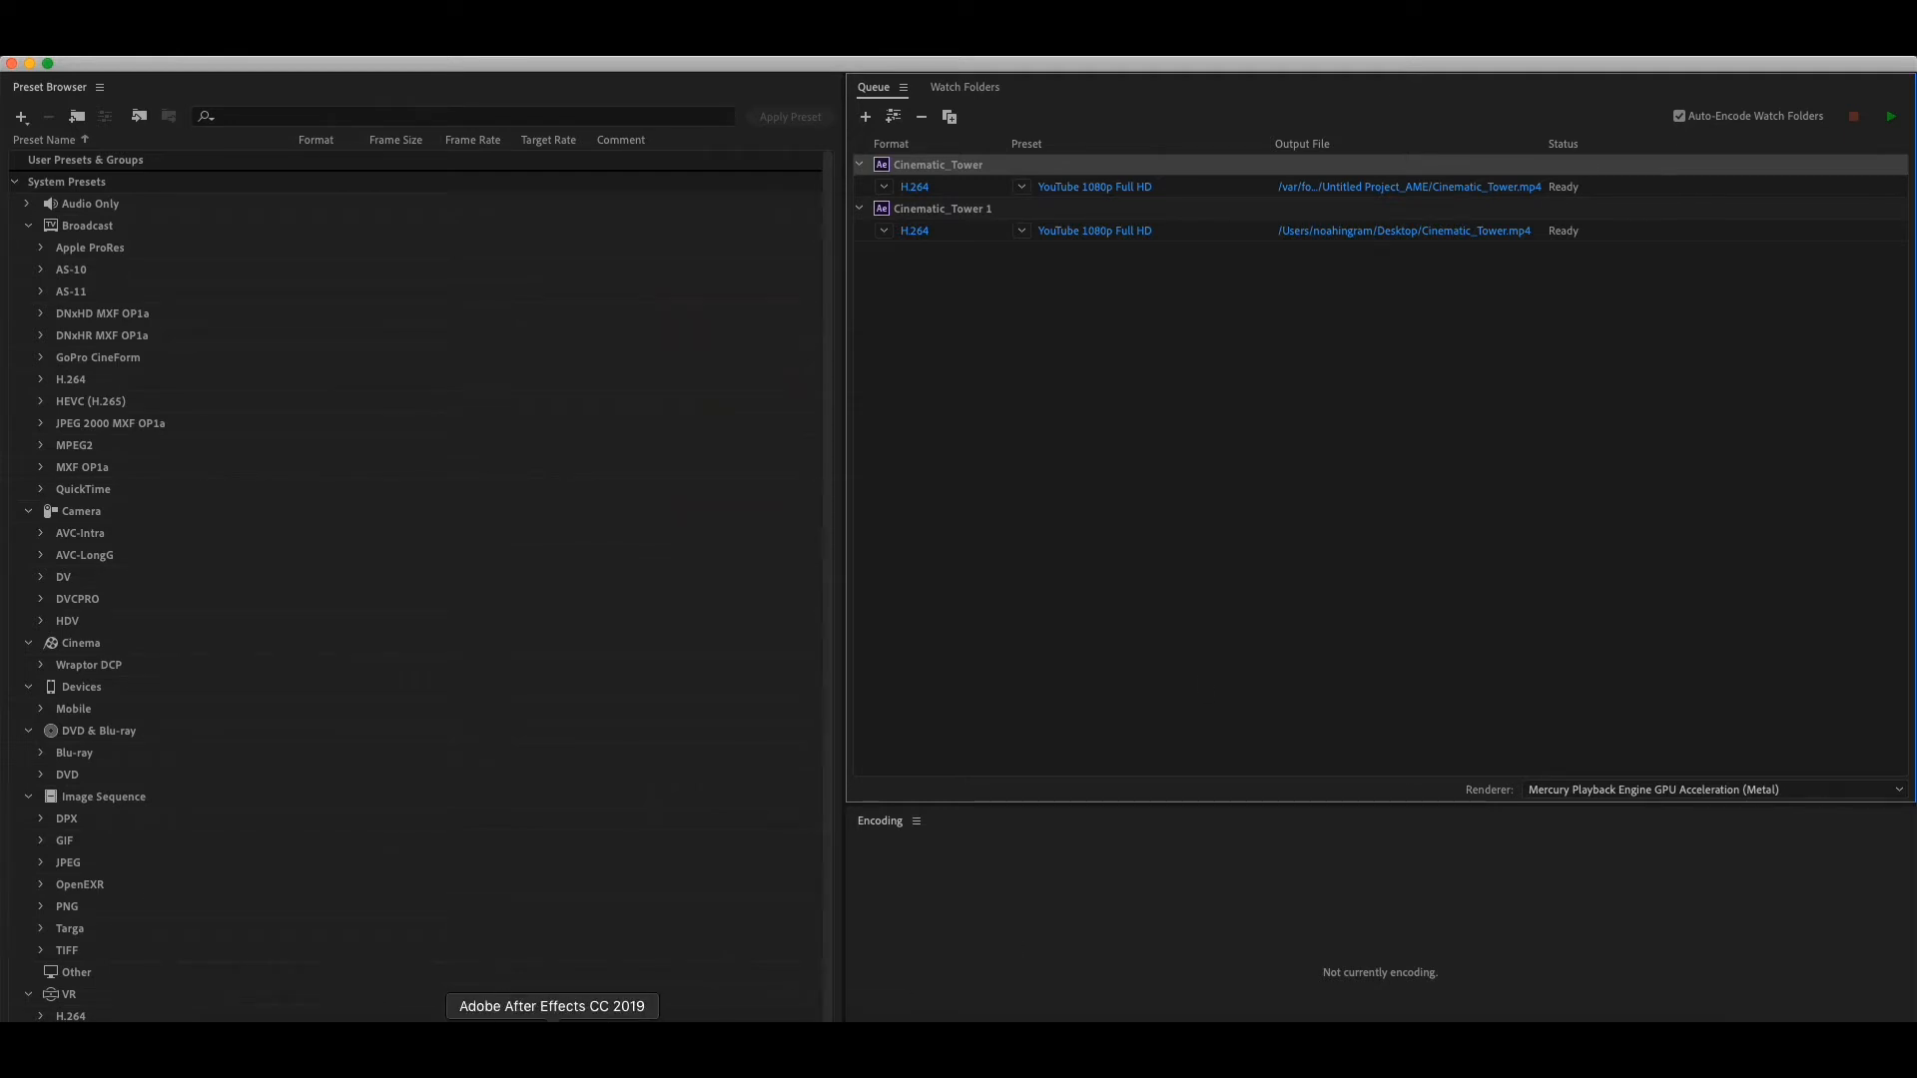
click(552, 1049)
click(297, 46)
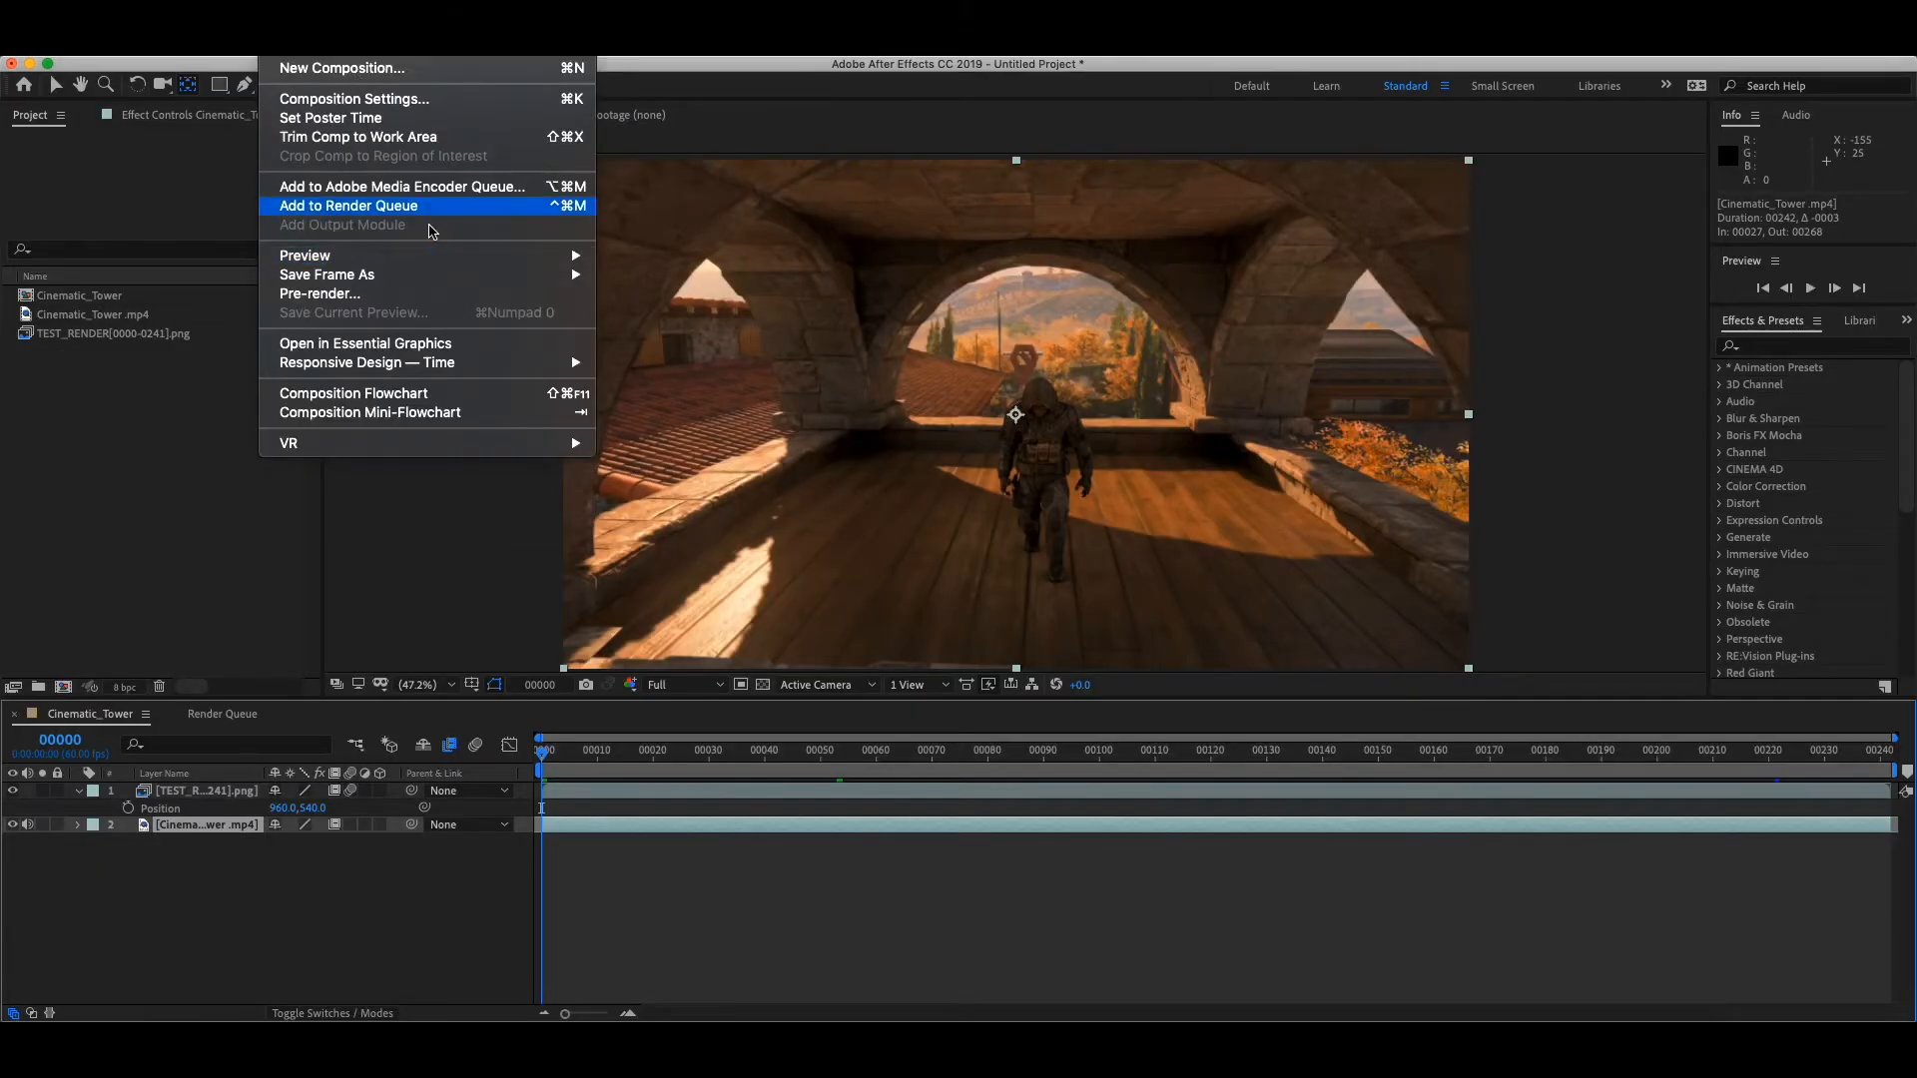
click(435, 190)
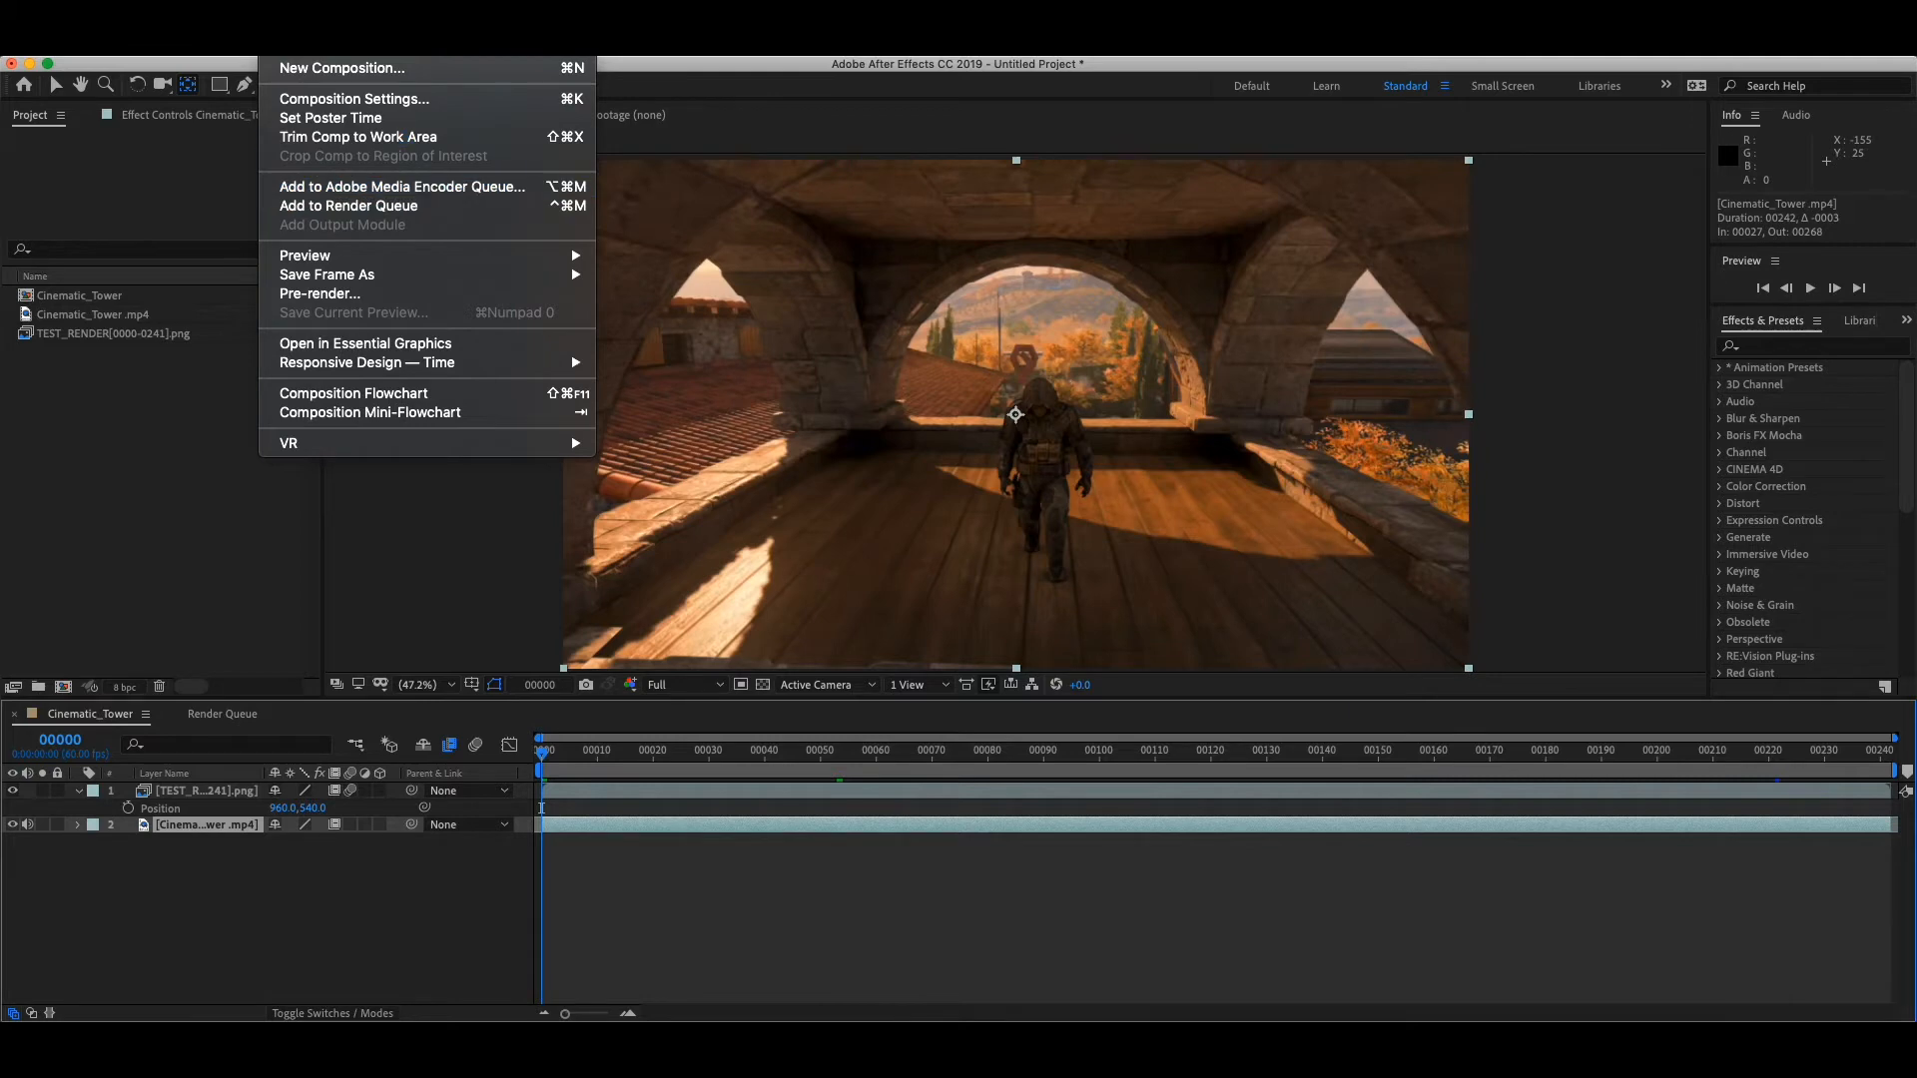
click(234, 714)
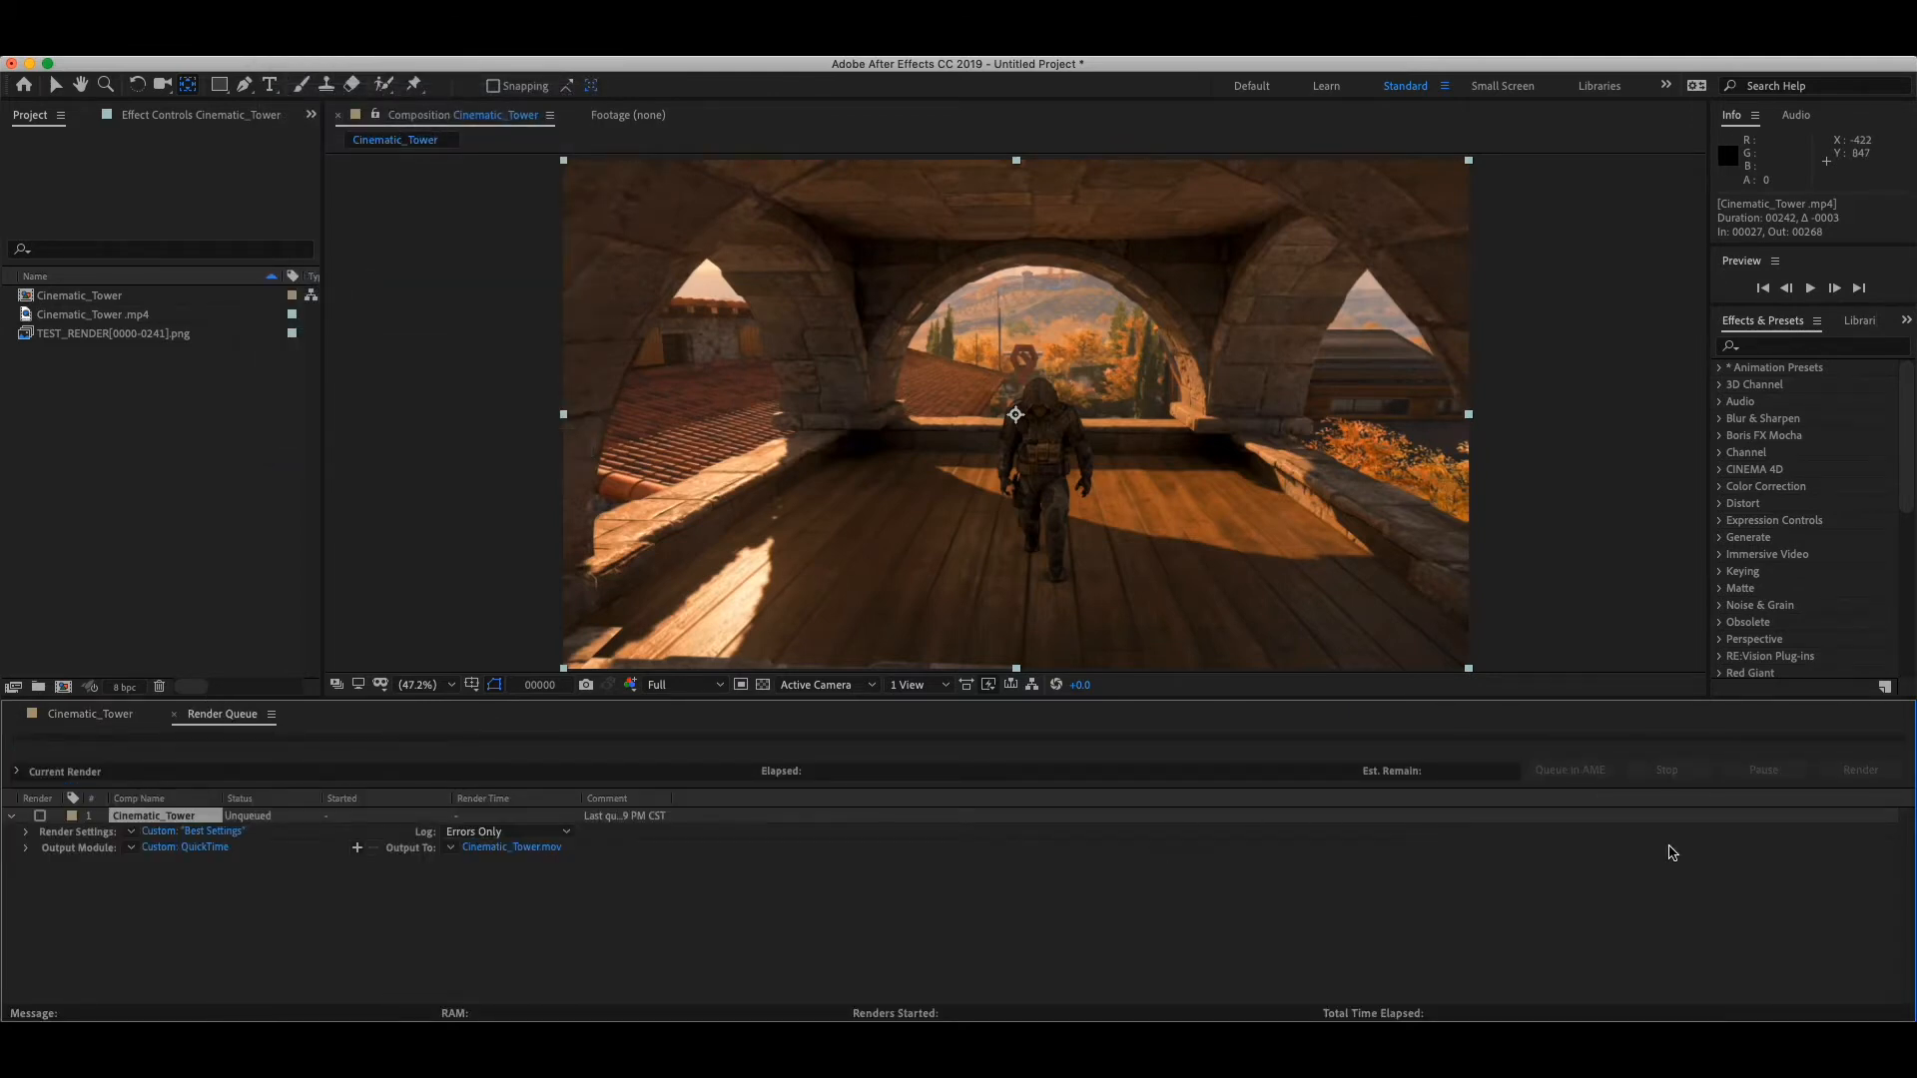
- Switch back to Adobe Media Encoder and remove the first Cinematic_Tower item from the queue
click(675, 1048)
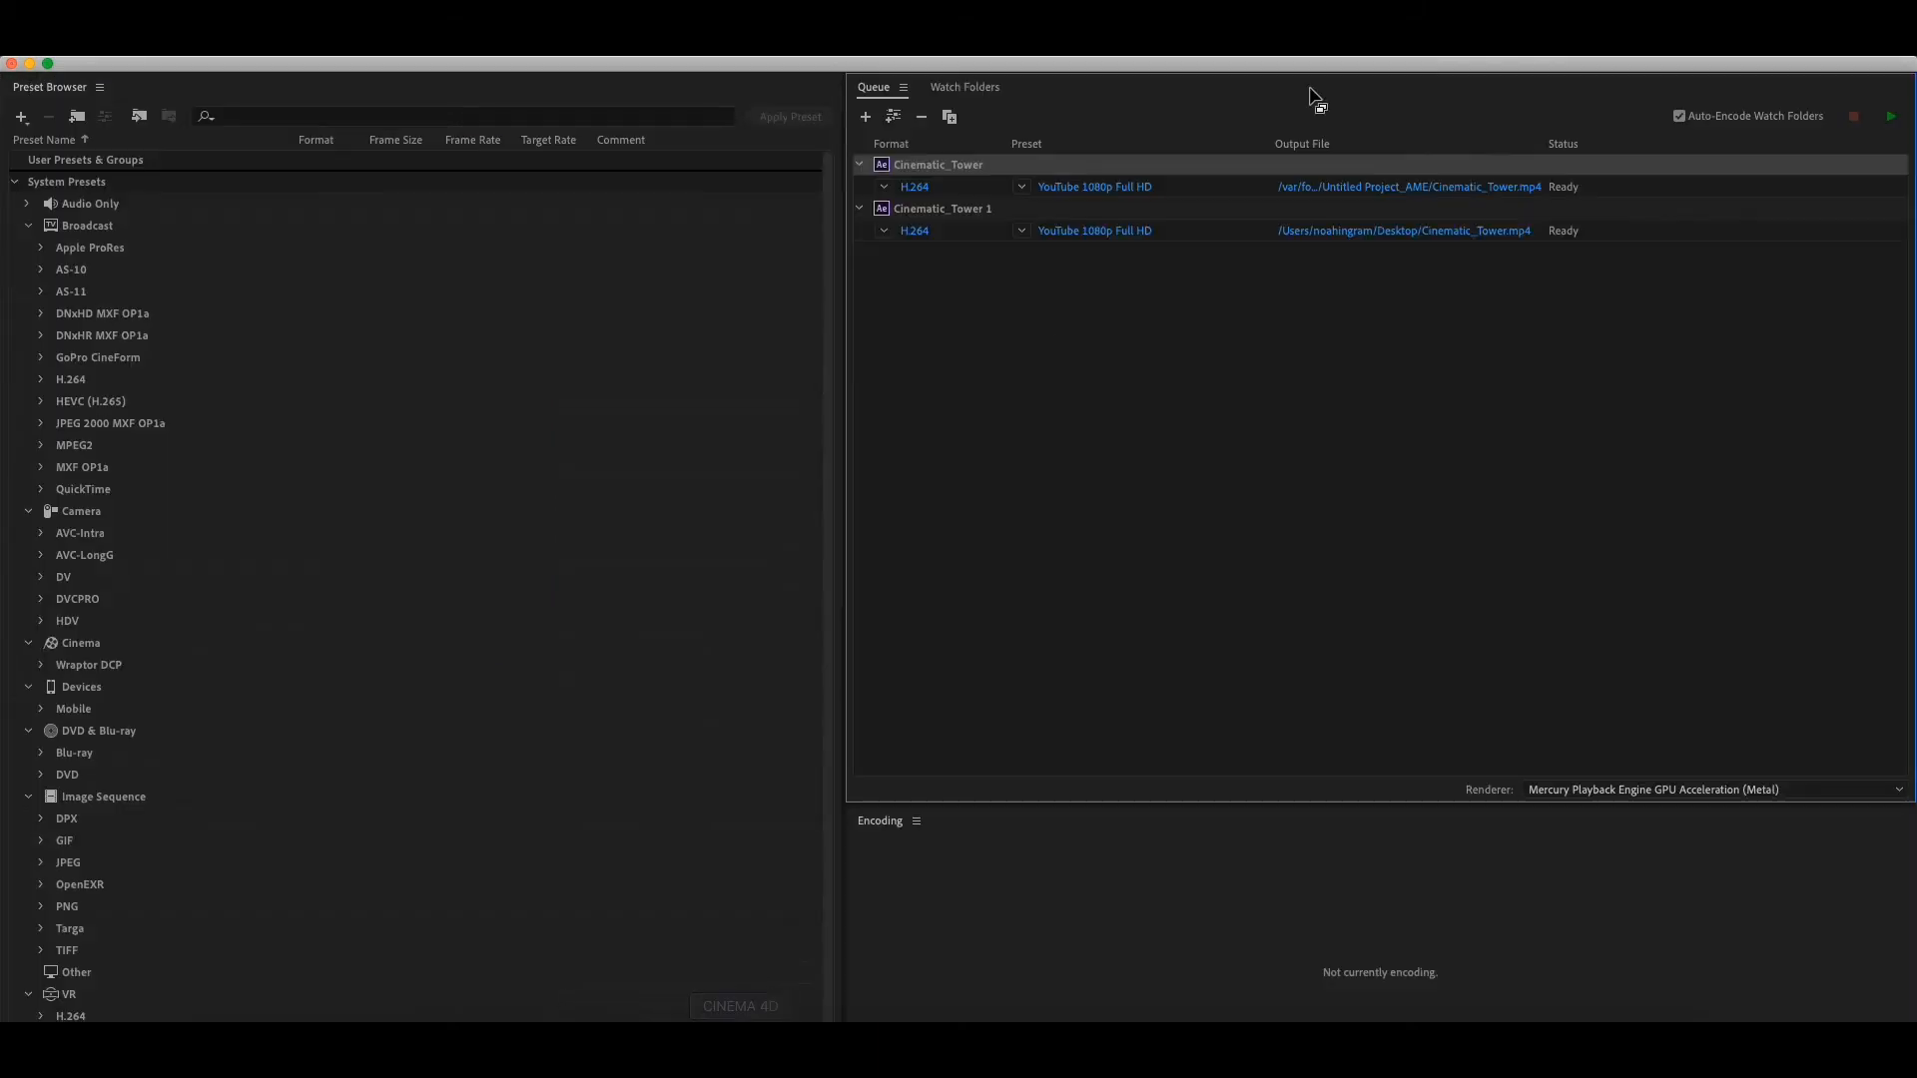
key(BackSpace)
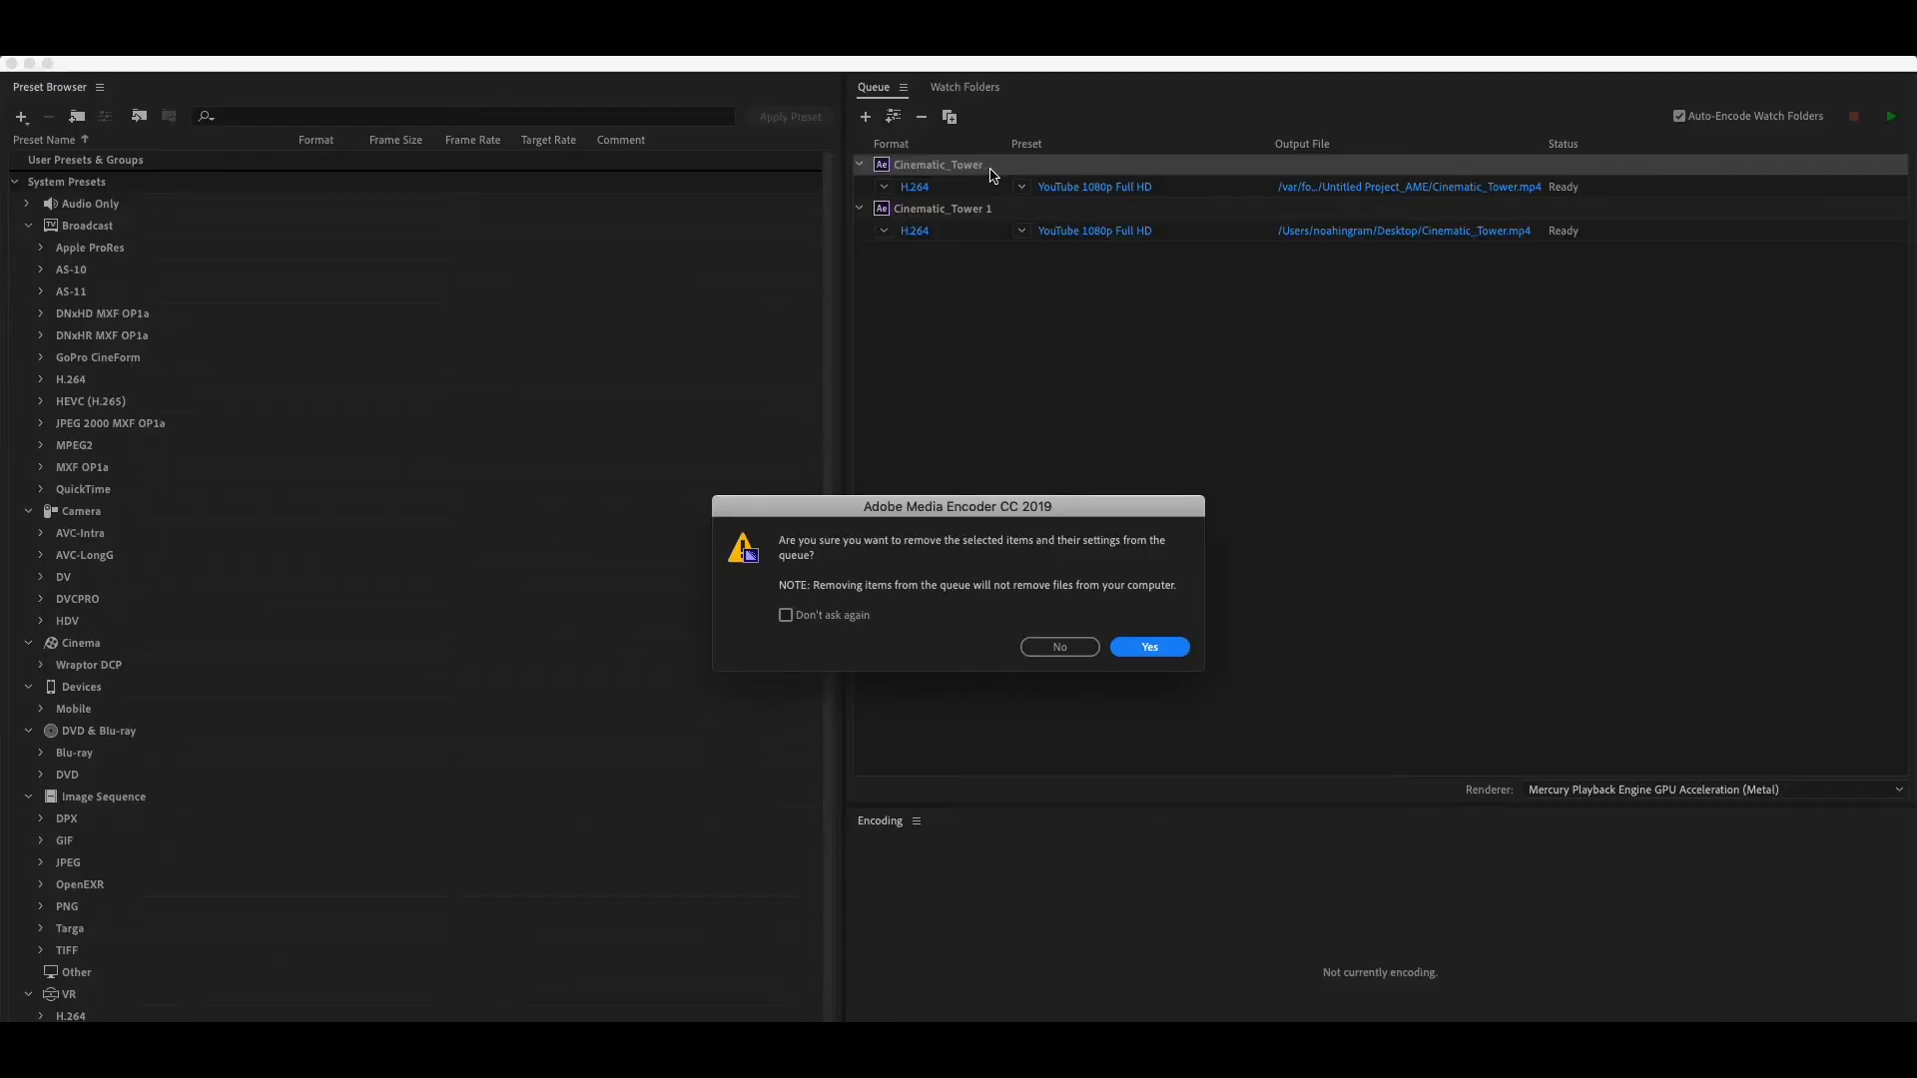
click(1153, 649)
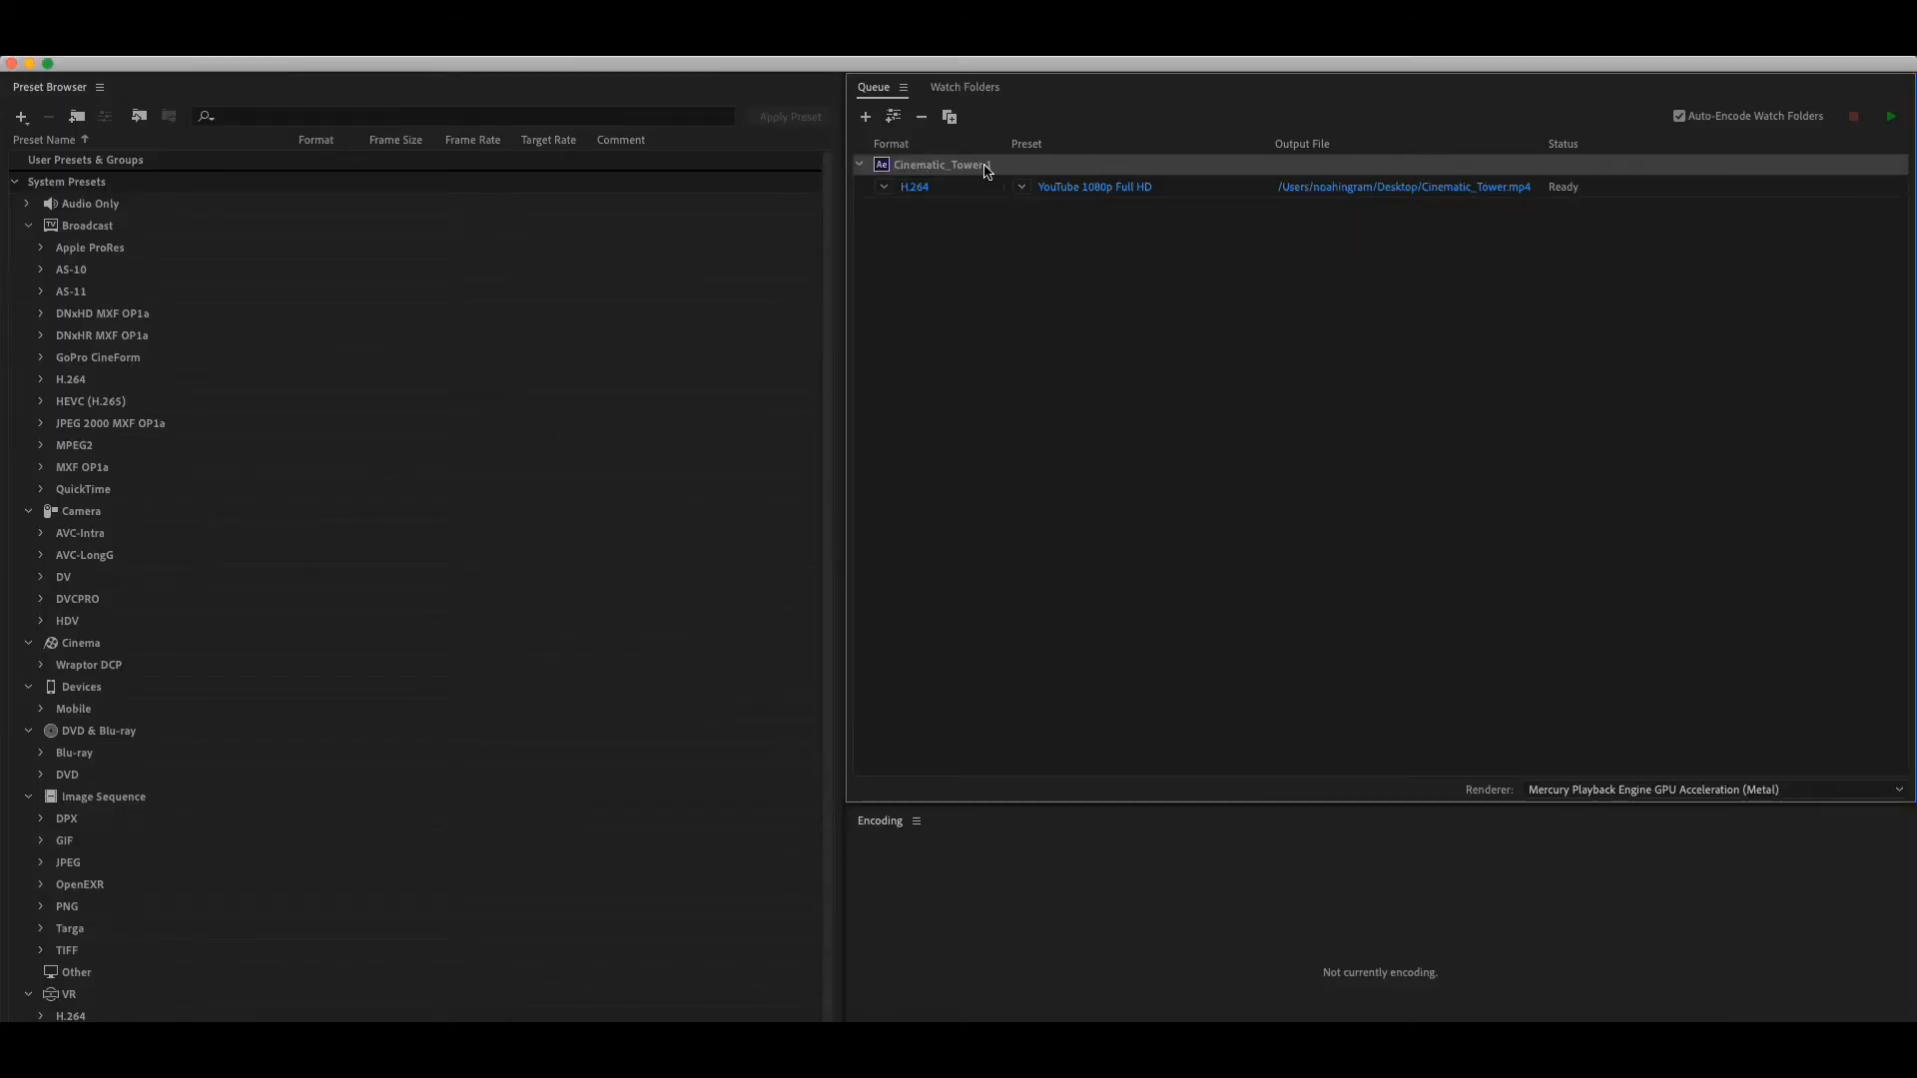
- Set the remaining Cinematic_Tower 1 item to the H.264 format with the YouTube 1080p Full HD preset
click(916, 189)
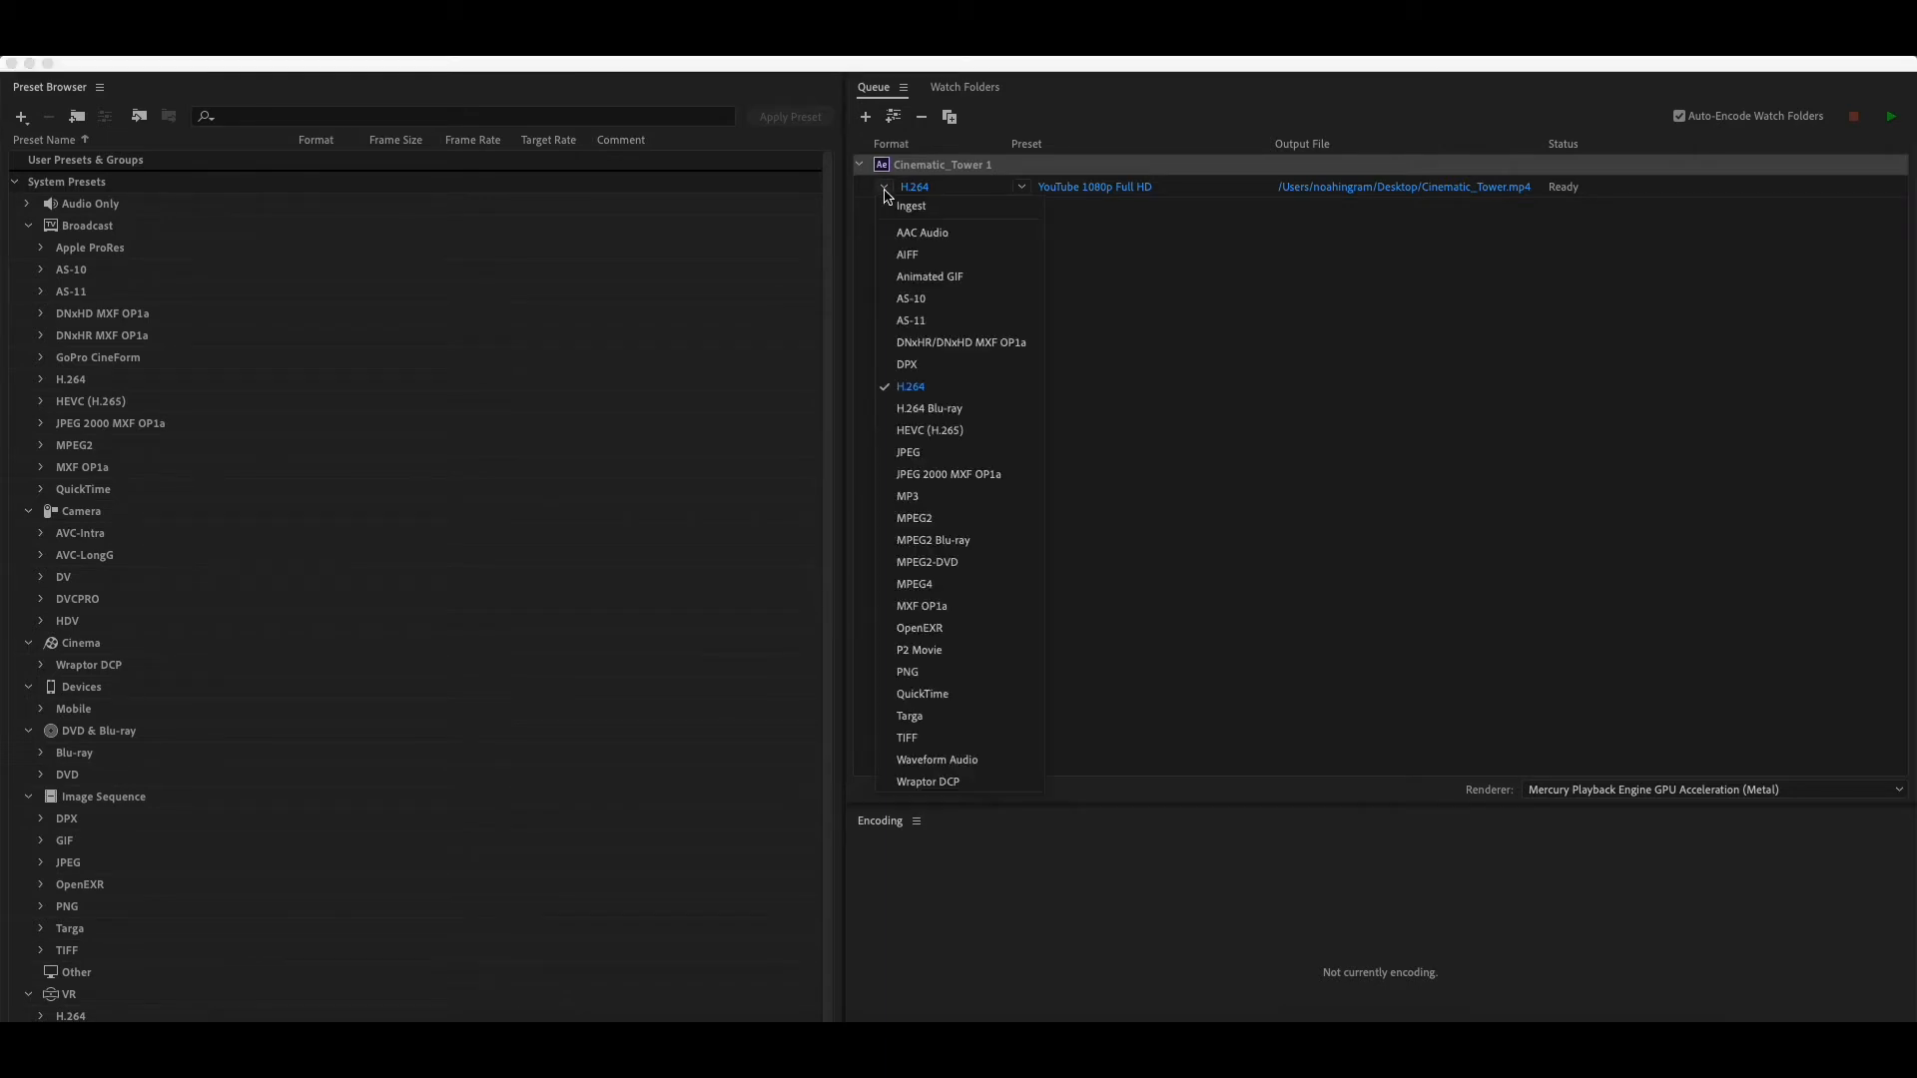
click(993, 387)
click(1021, 186)
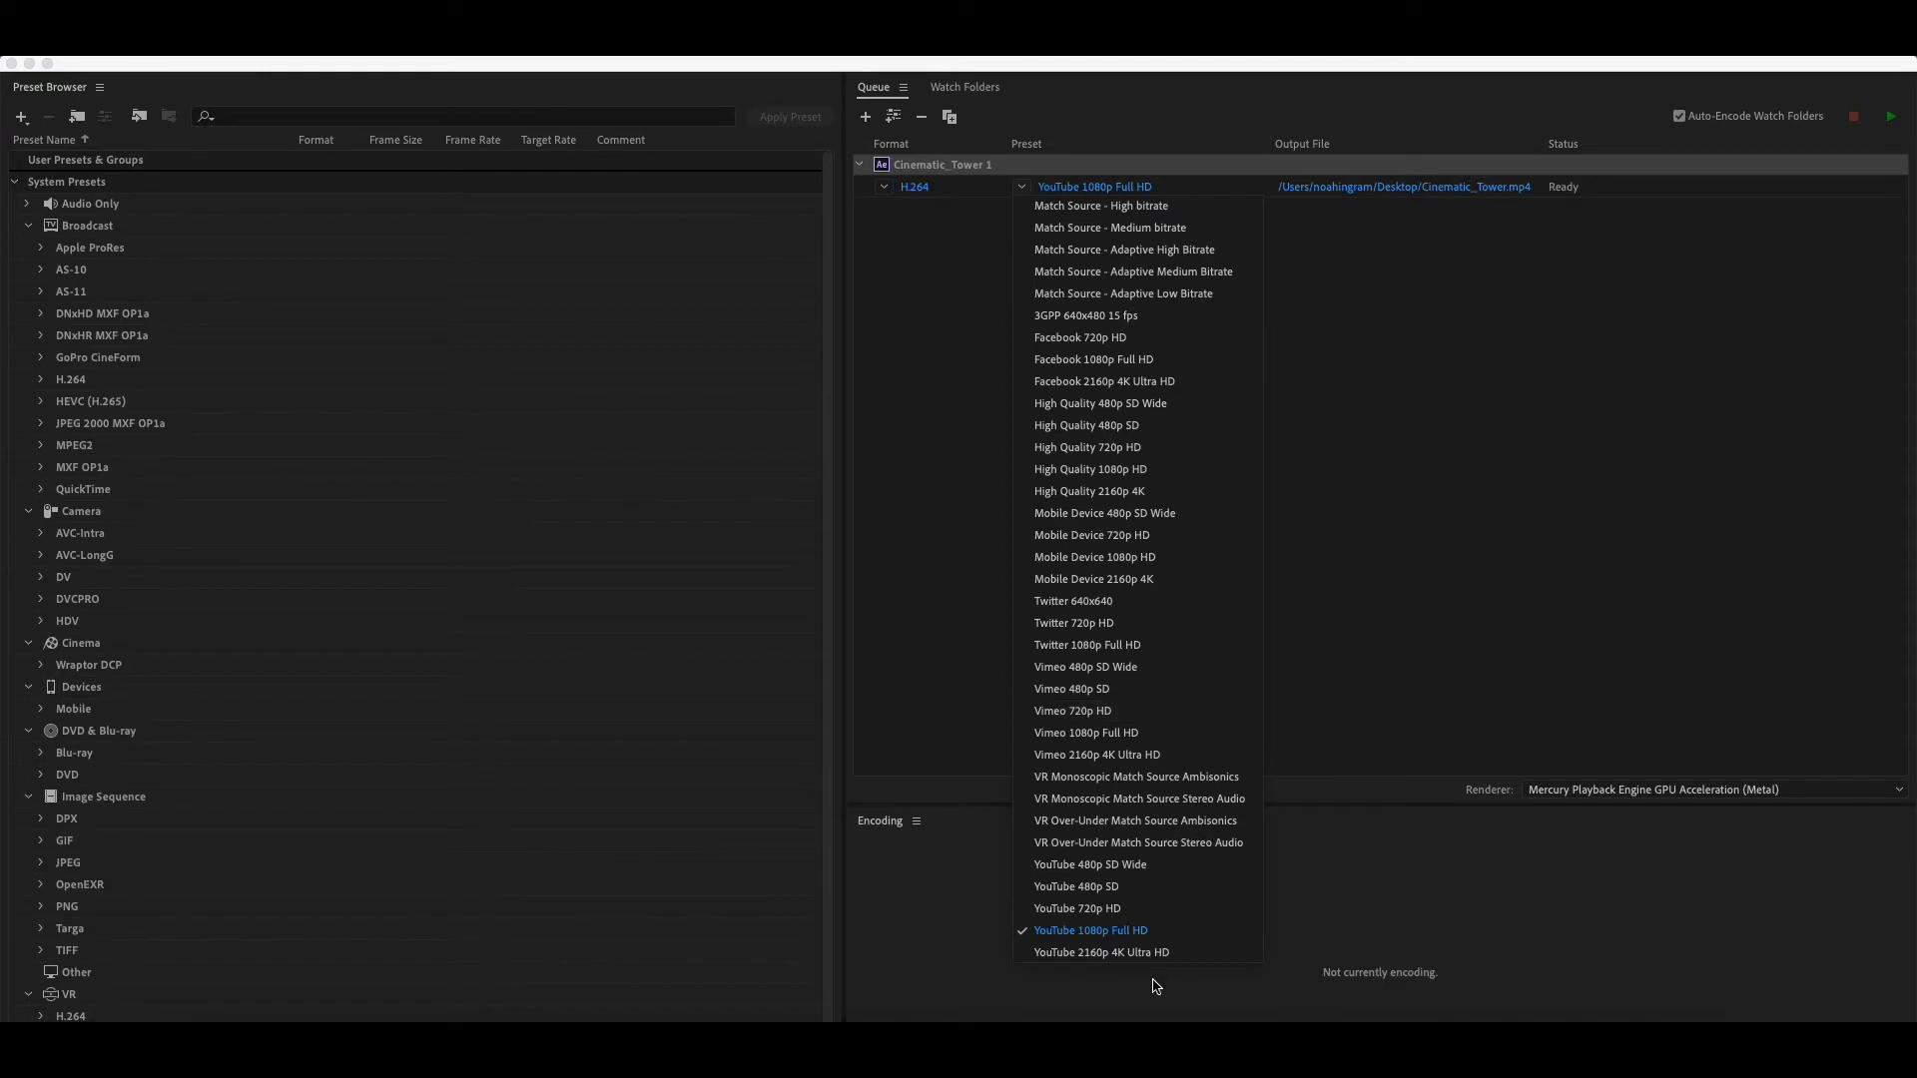
click(1160, 939)
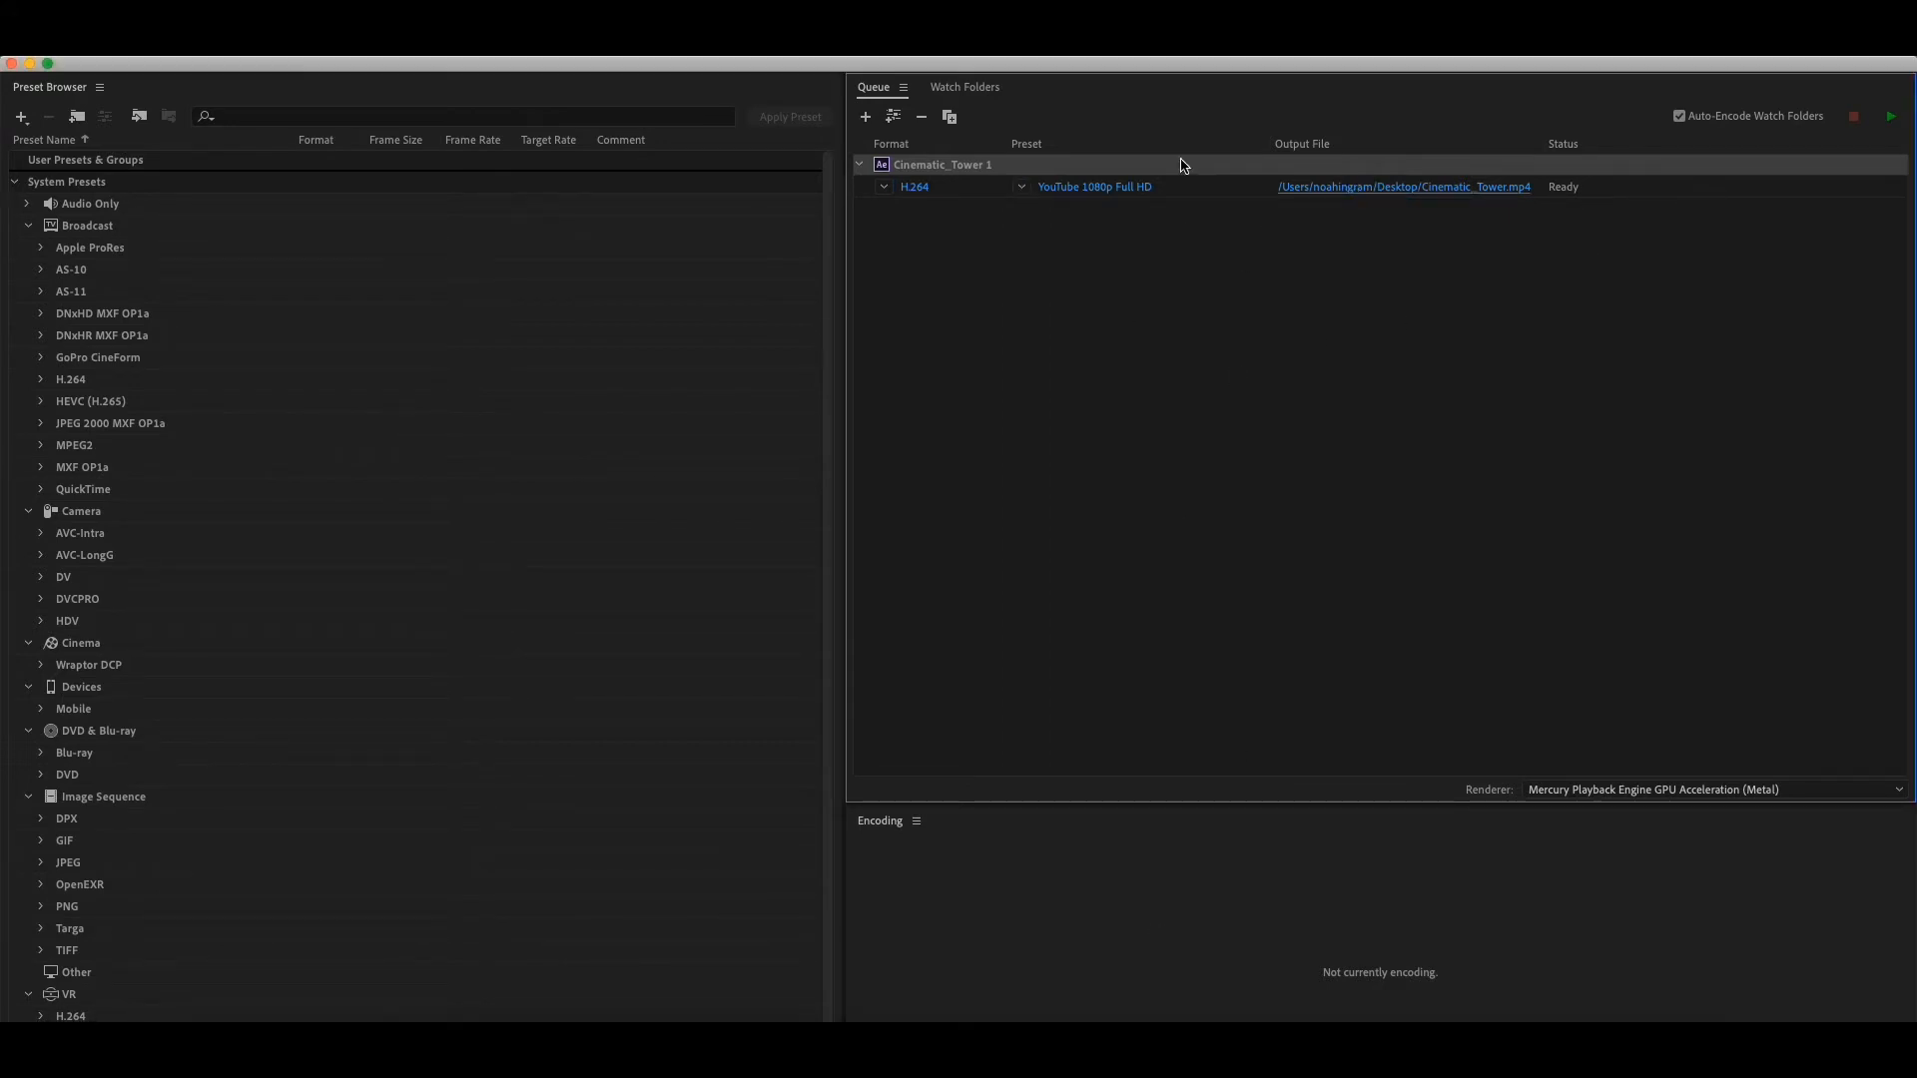
- Check the MP4 output name and destination, keep them unchanged, and start encoding the queue
click(1466, 192)
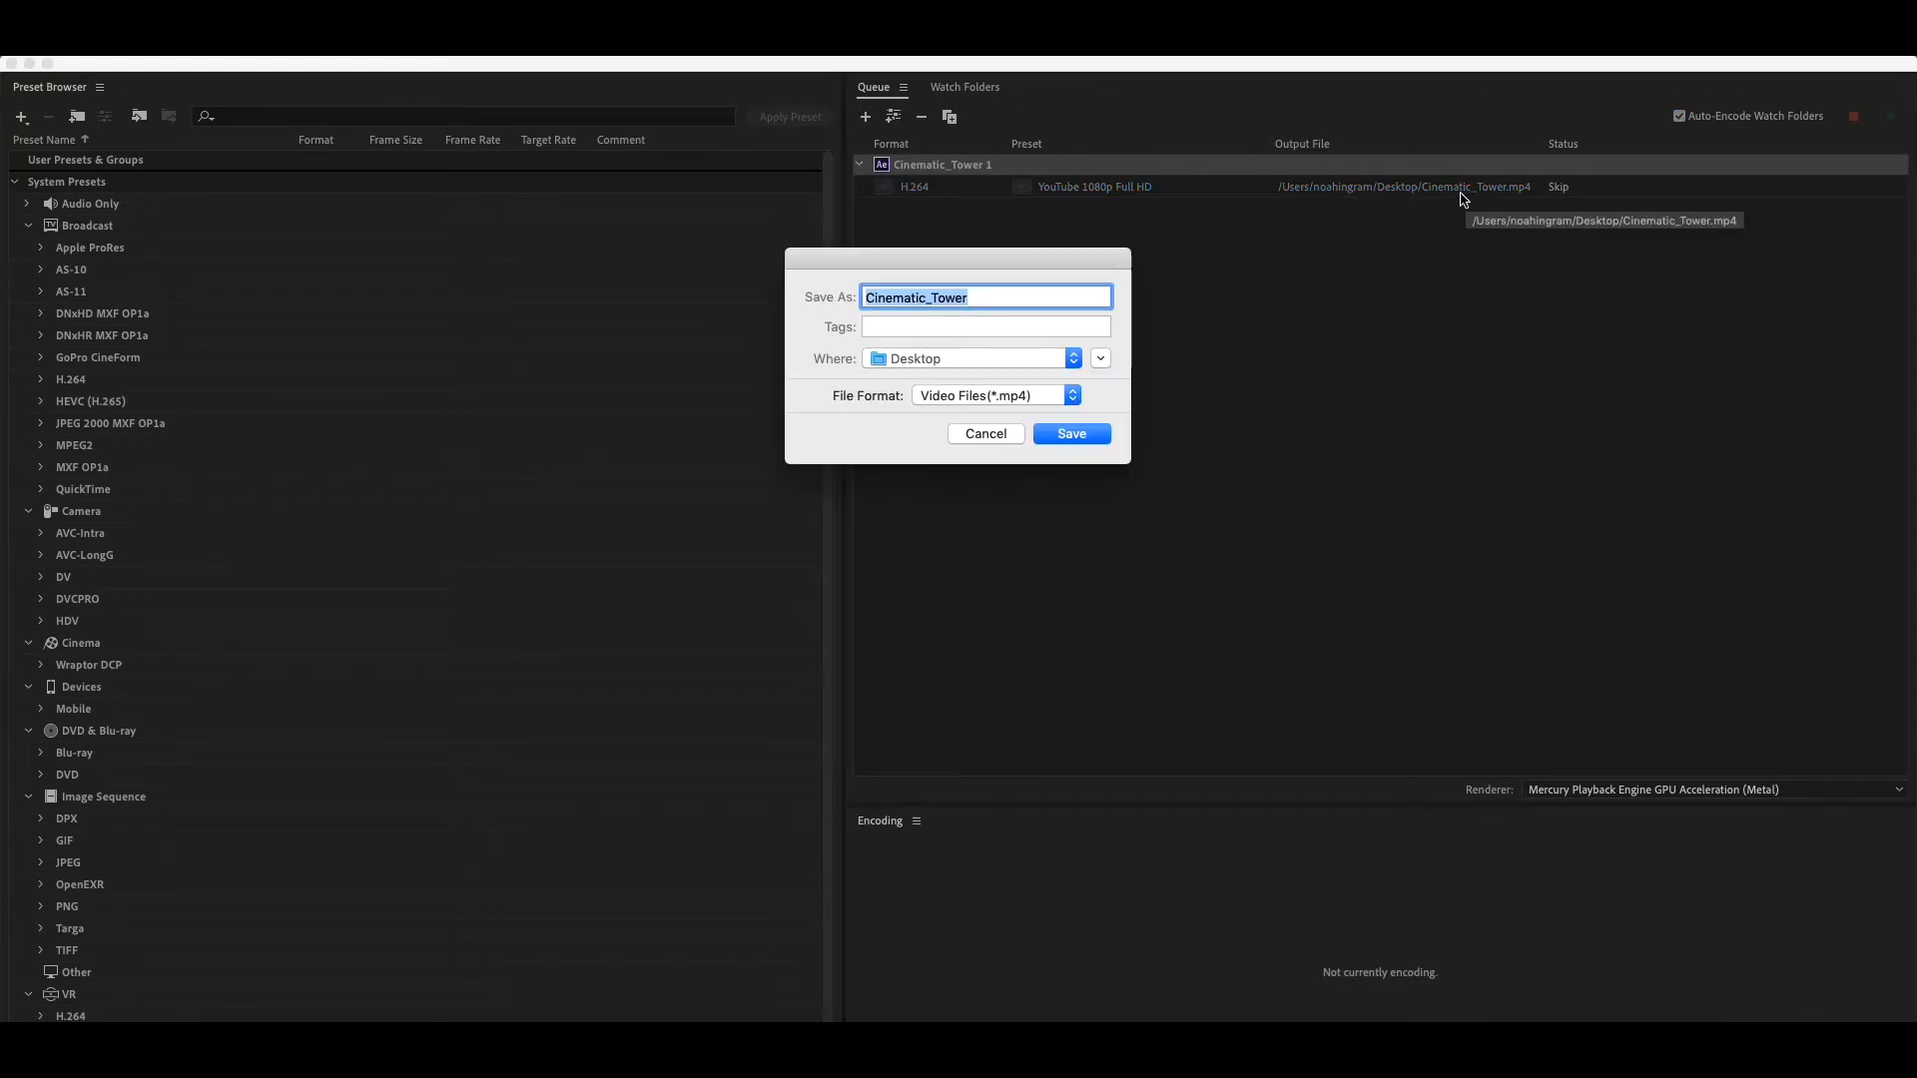
click(994, 439)
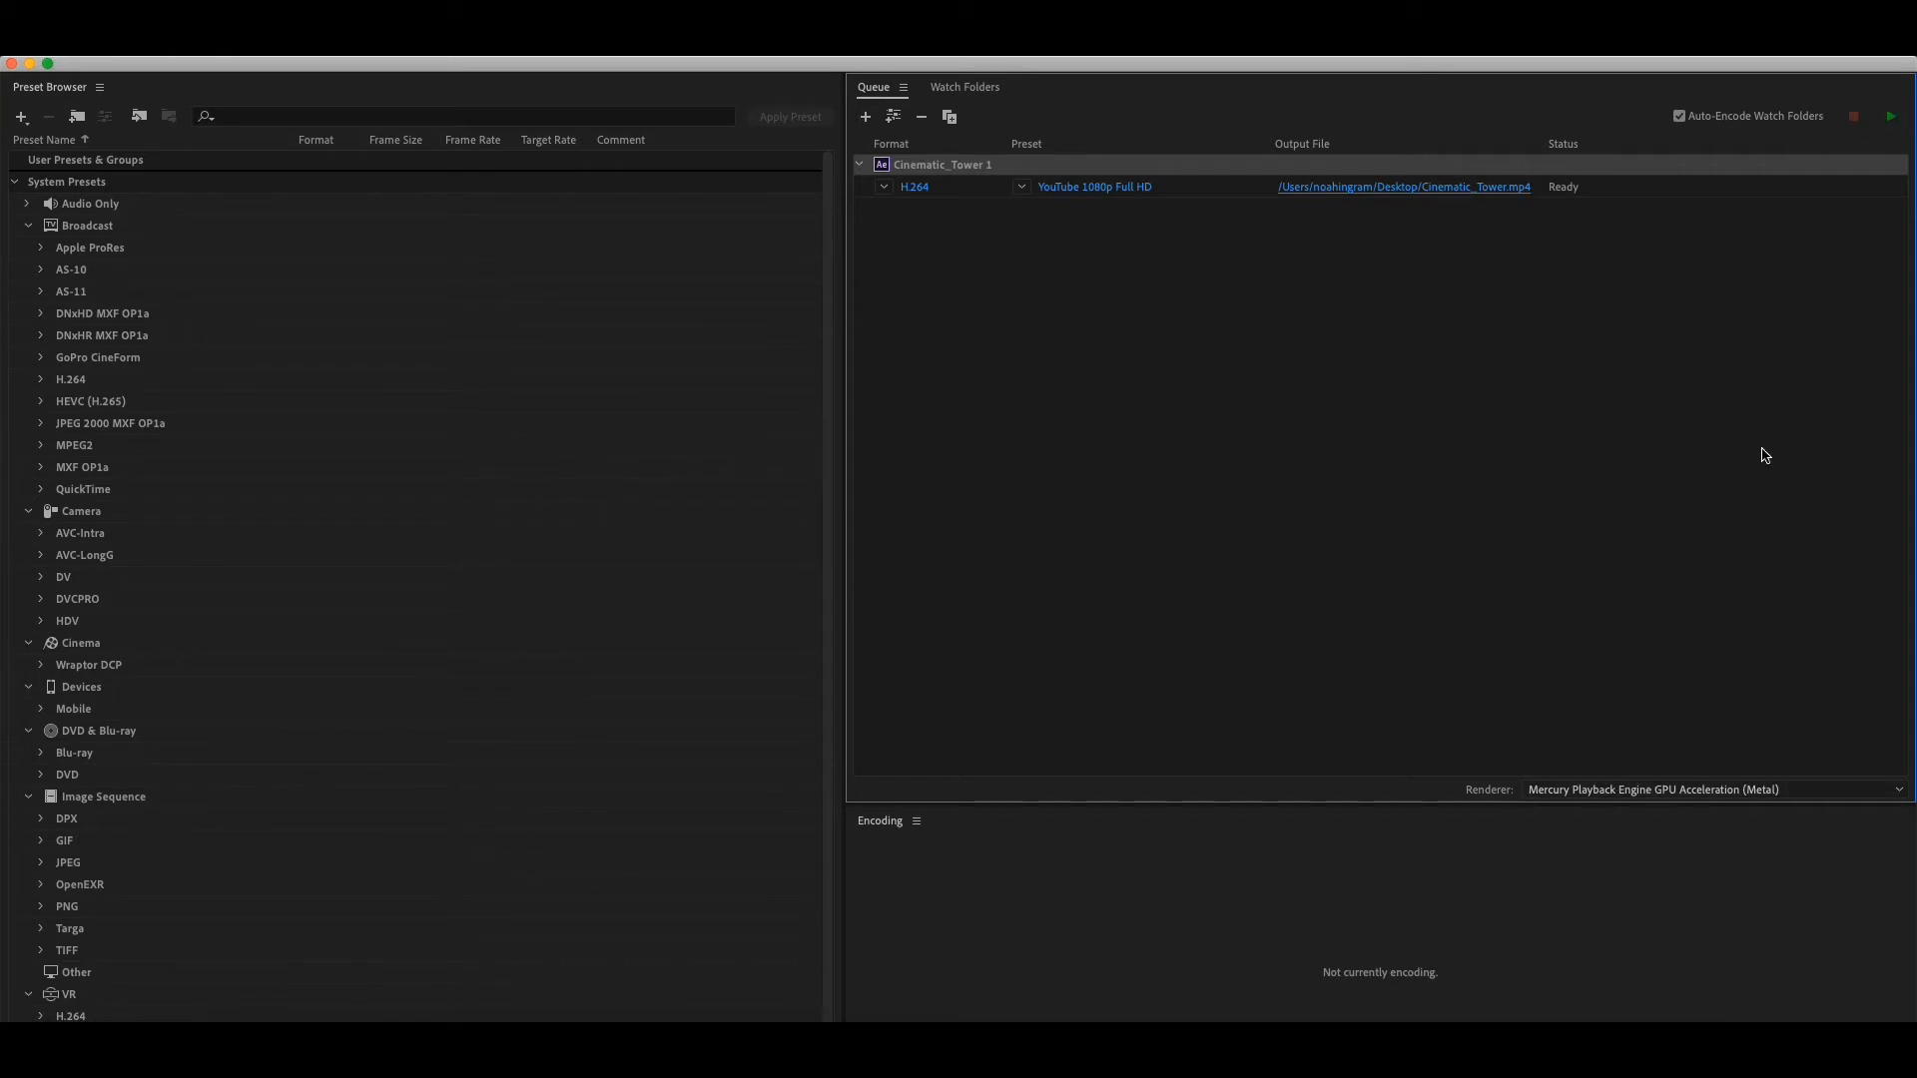
click(1902, 118)
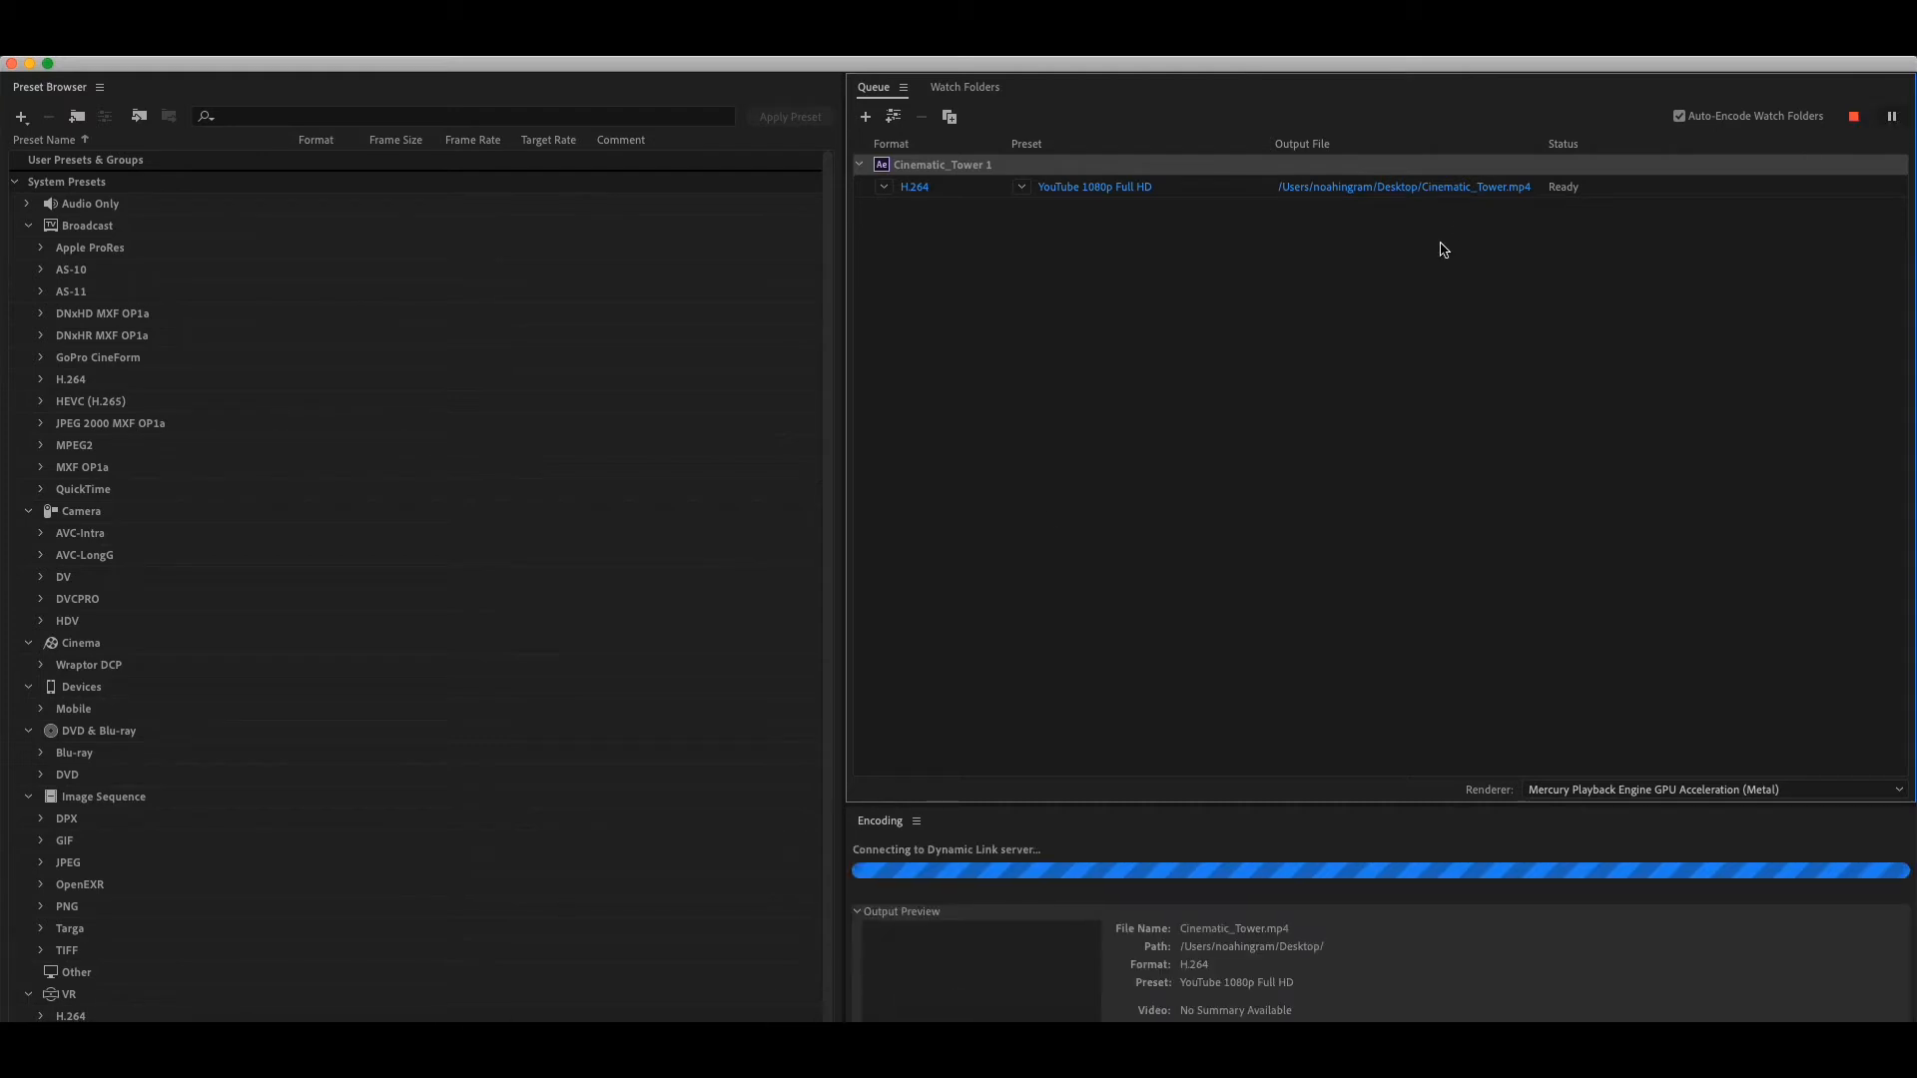
- Enlarge the encoding area to examine the render's progress and output preview
click(1158, 896)
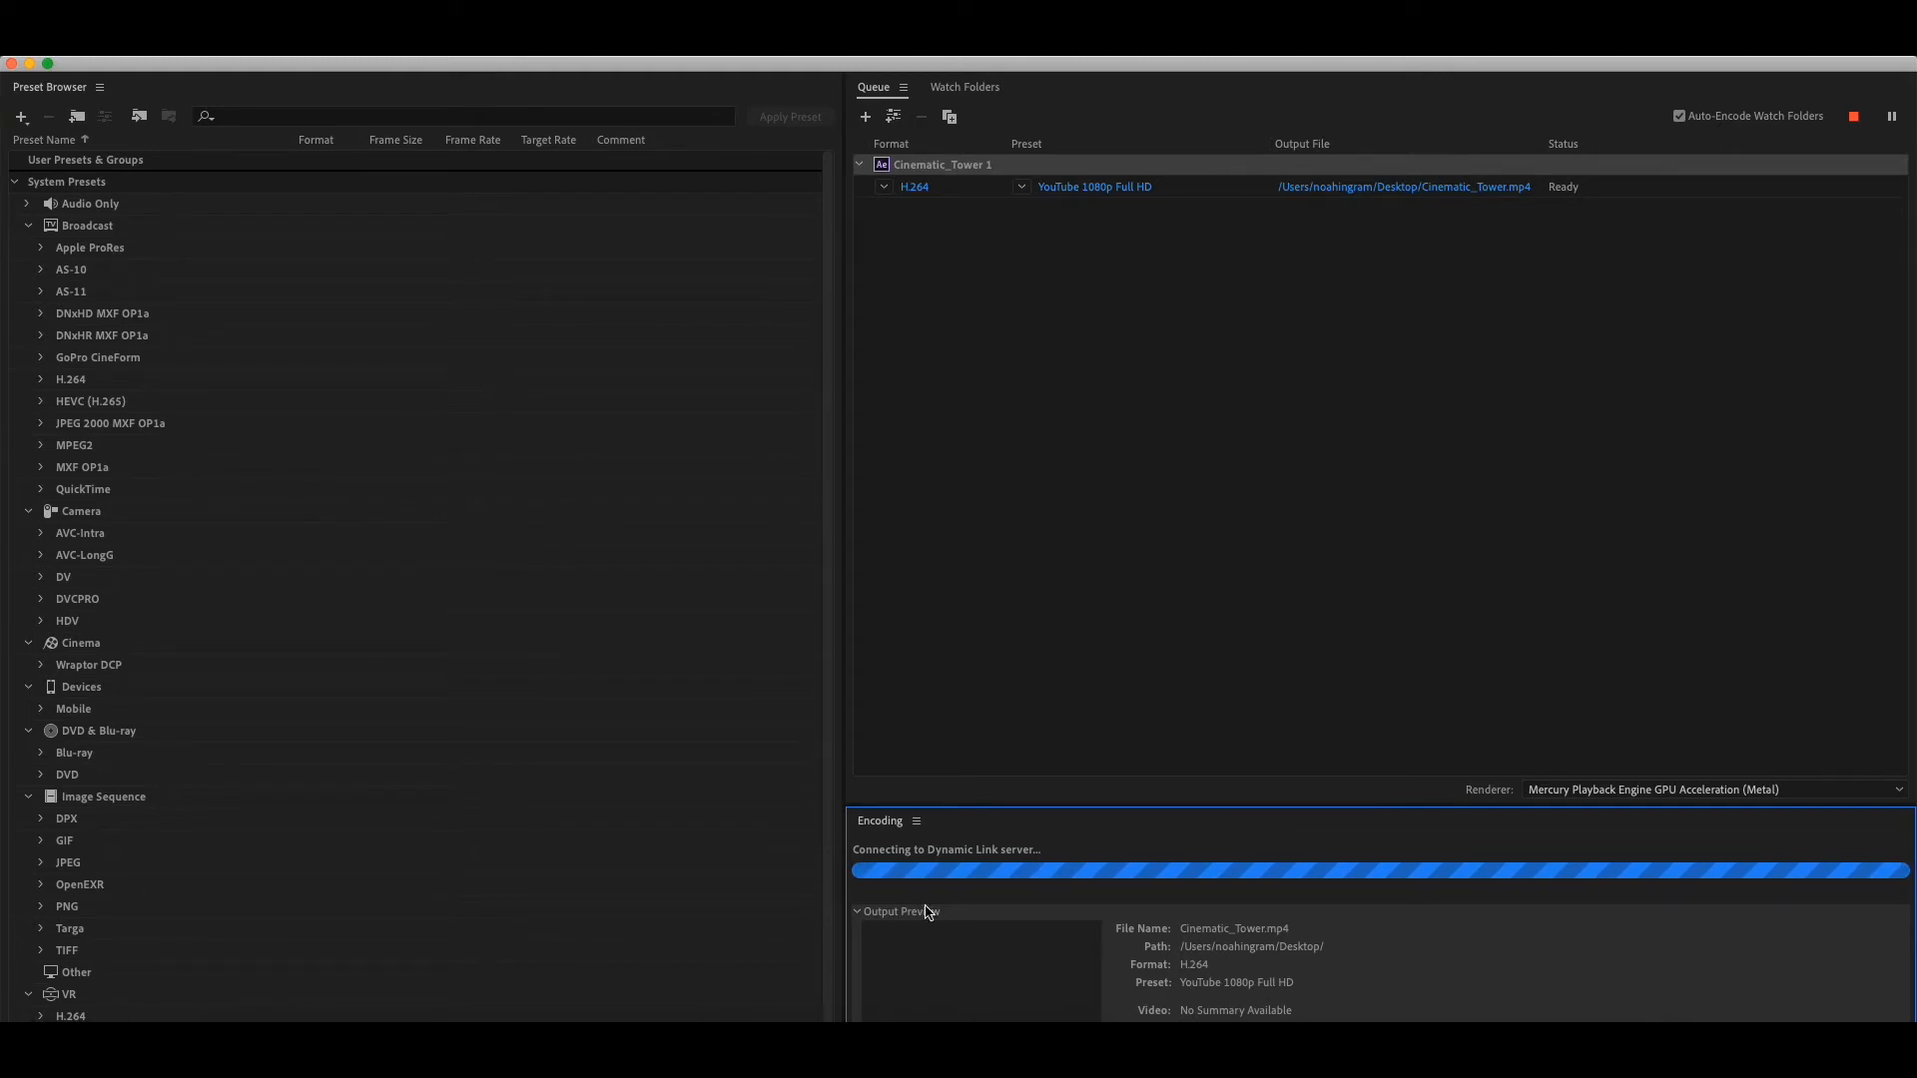
drag(966, 807, 980, 660)
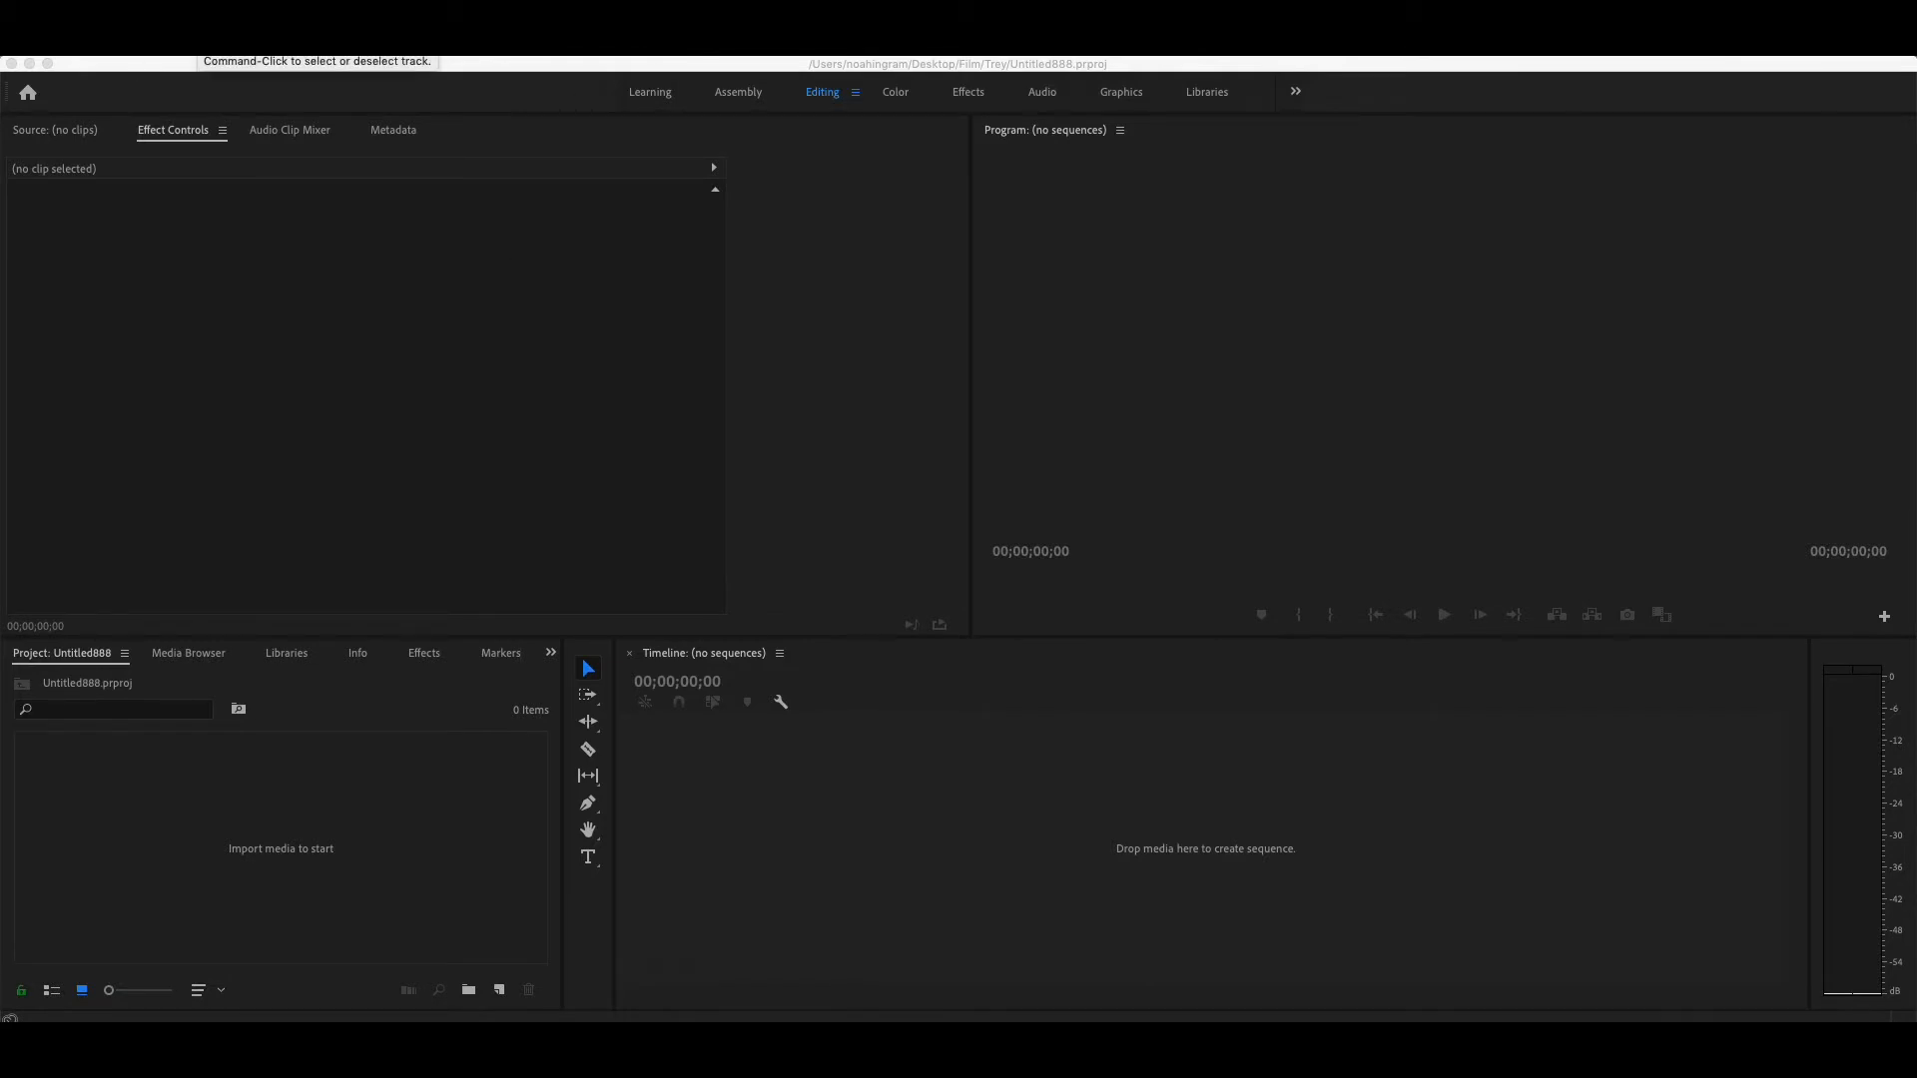
- Switch to Premiere Pro, start a Dynamic Link import of an After Effects composition and choose SOAR_MINITAGE_1_1.aep in the Soar_BLACKOPS4 folder
click(191, 47)
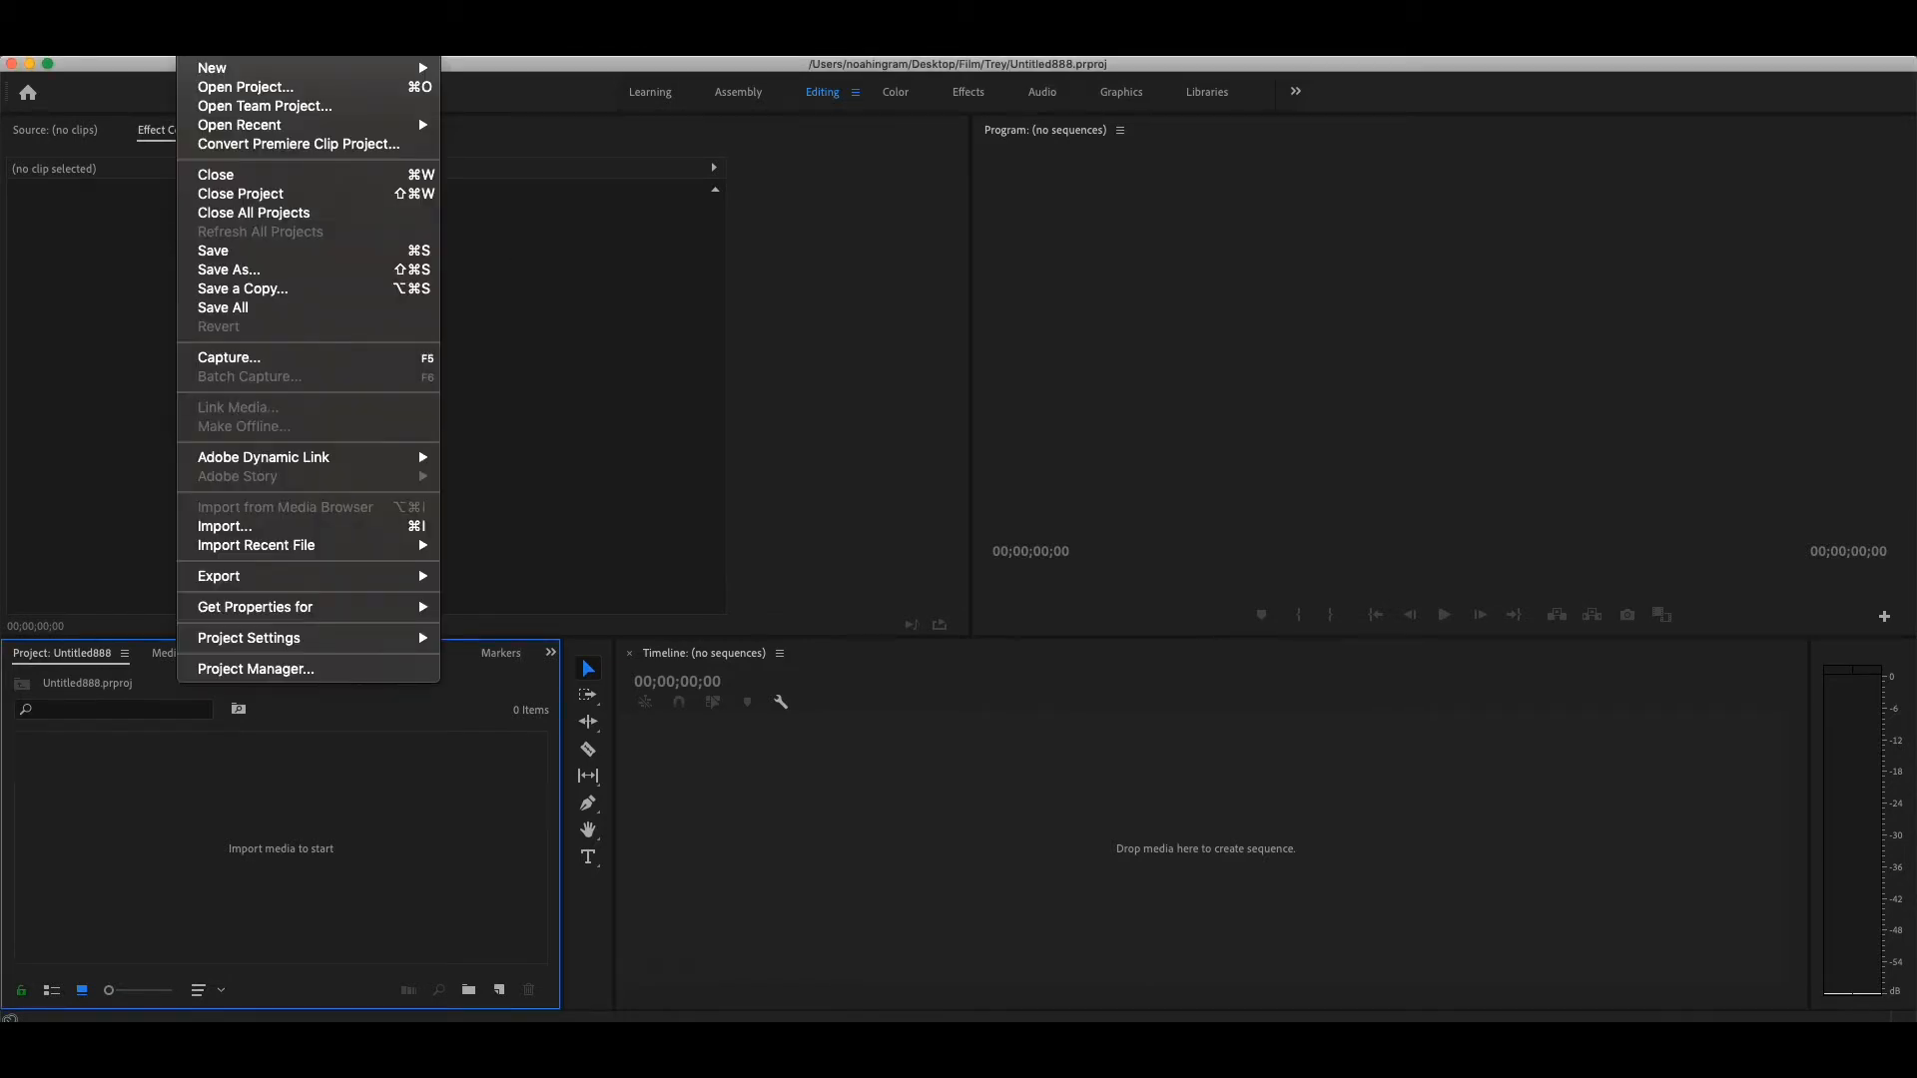
mouse_move(381, 461)
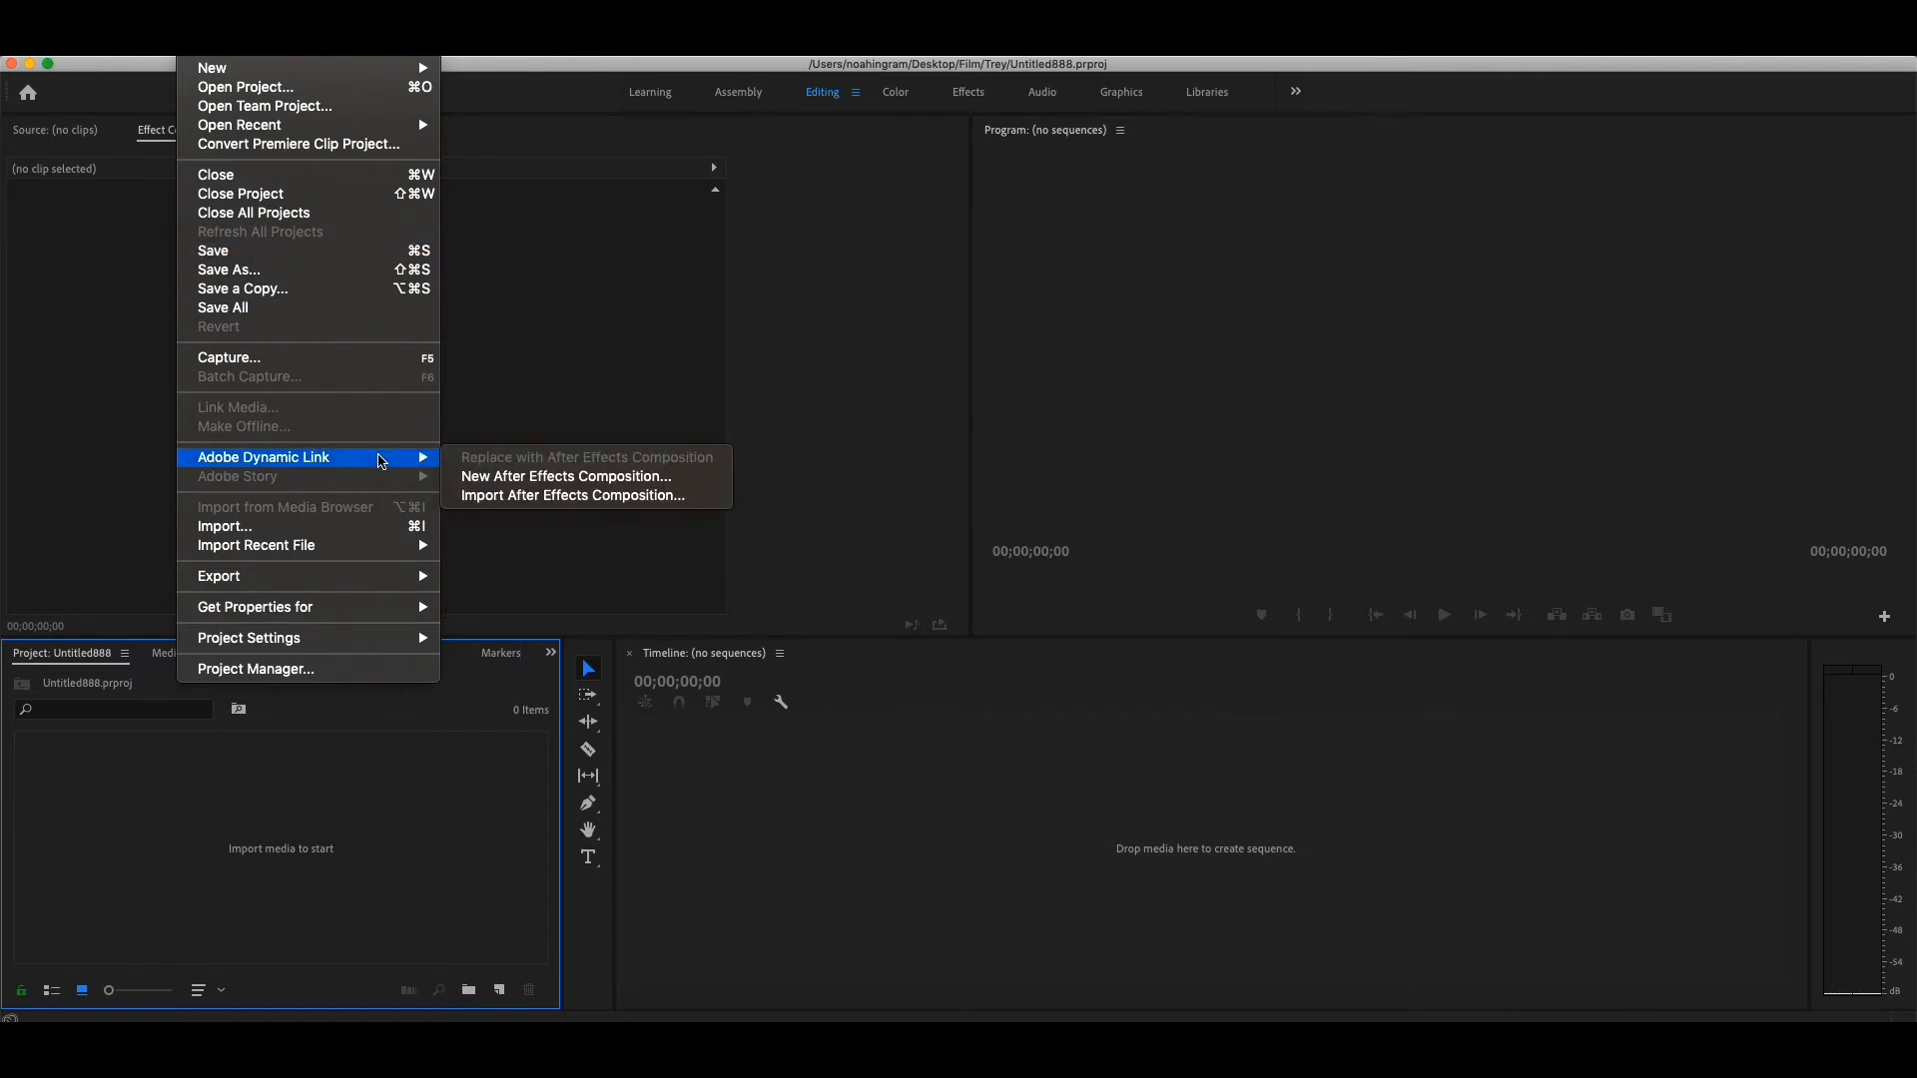
click(631, 497)
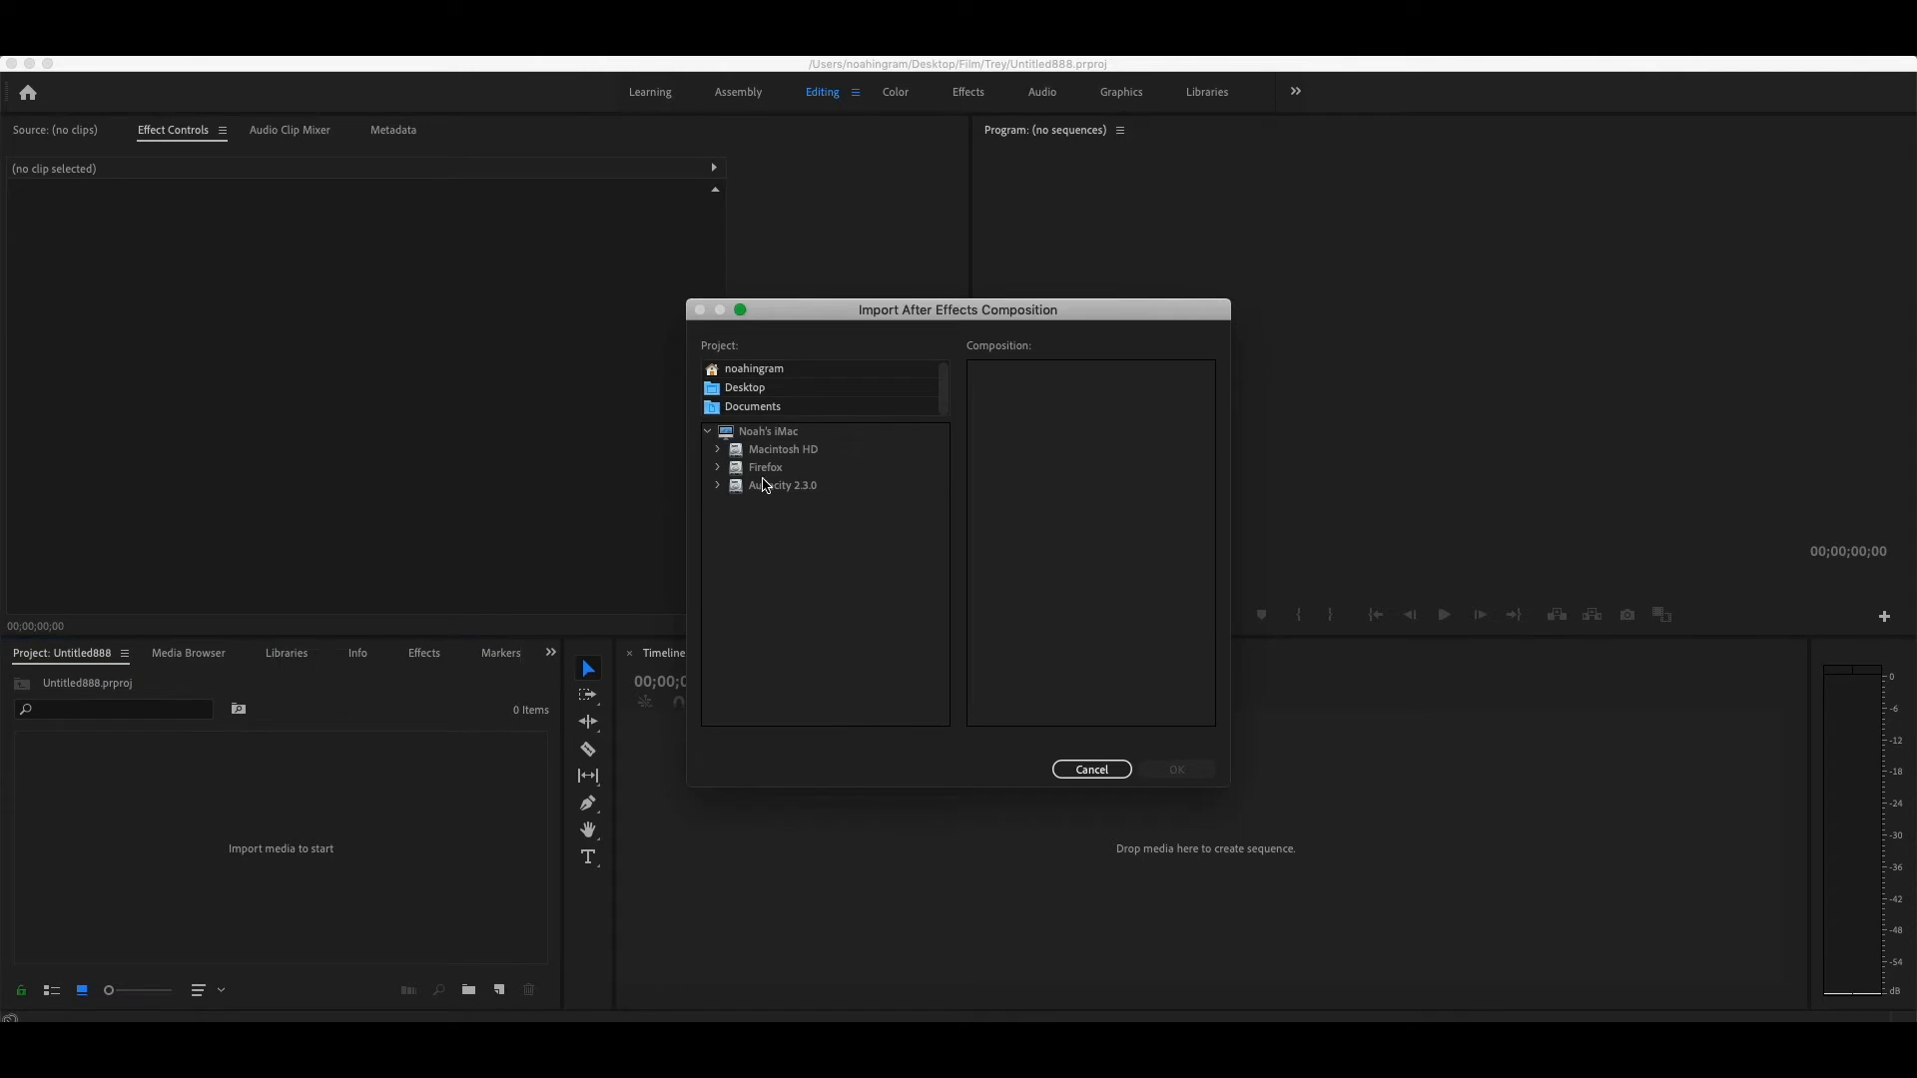
click(1093, 766)
click(204, 766)
key(super+i)
key(Return)
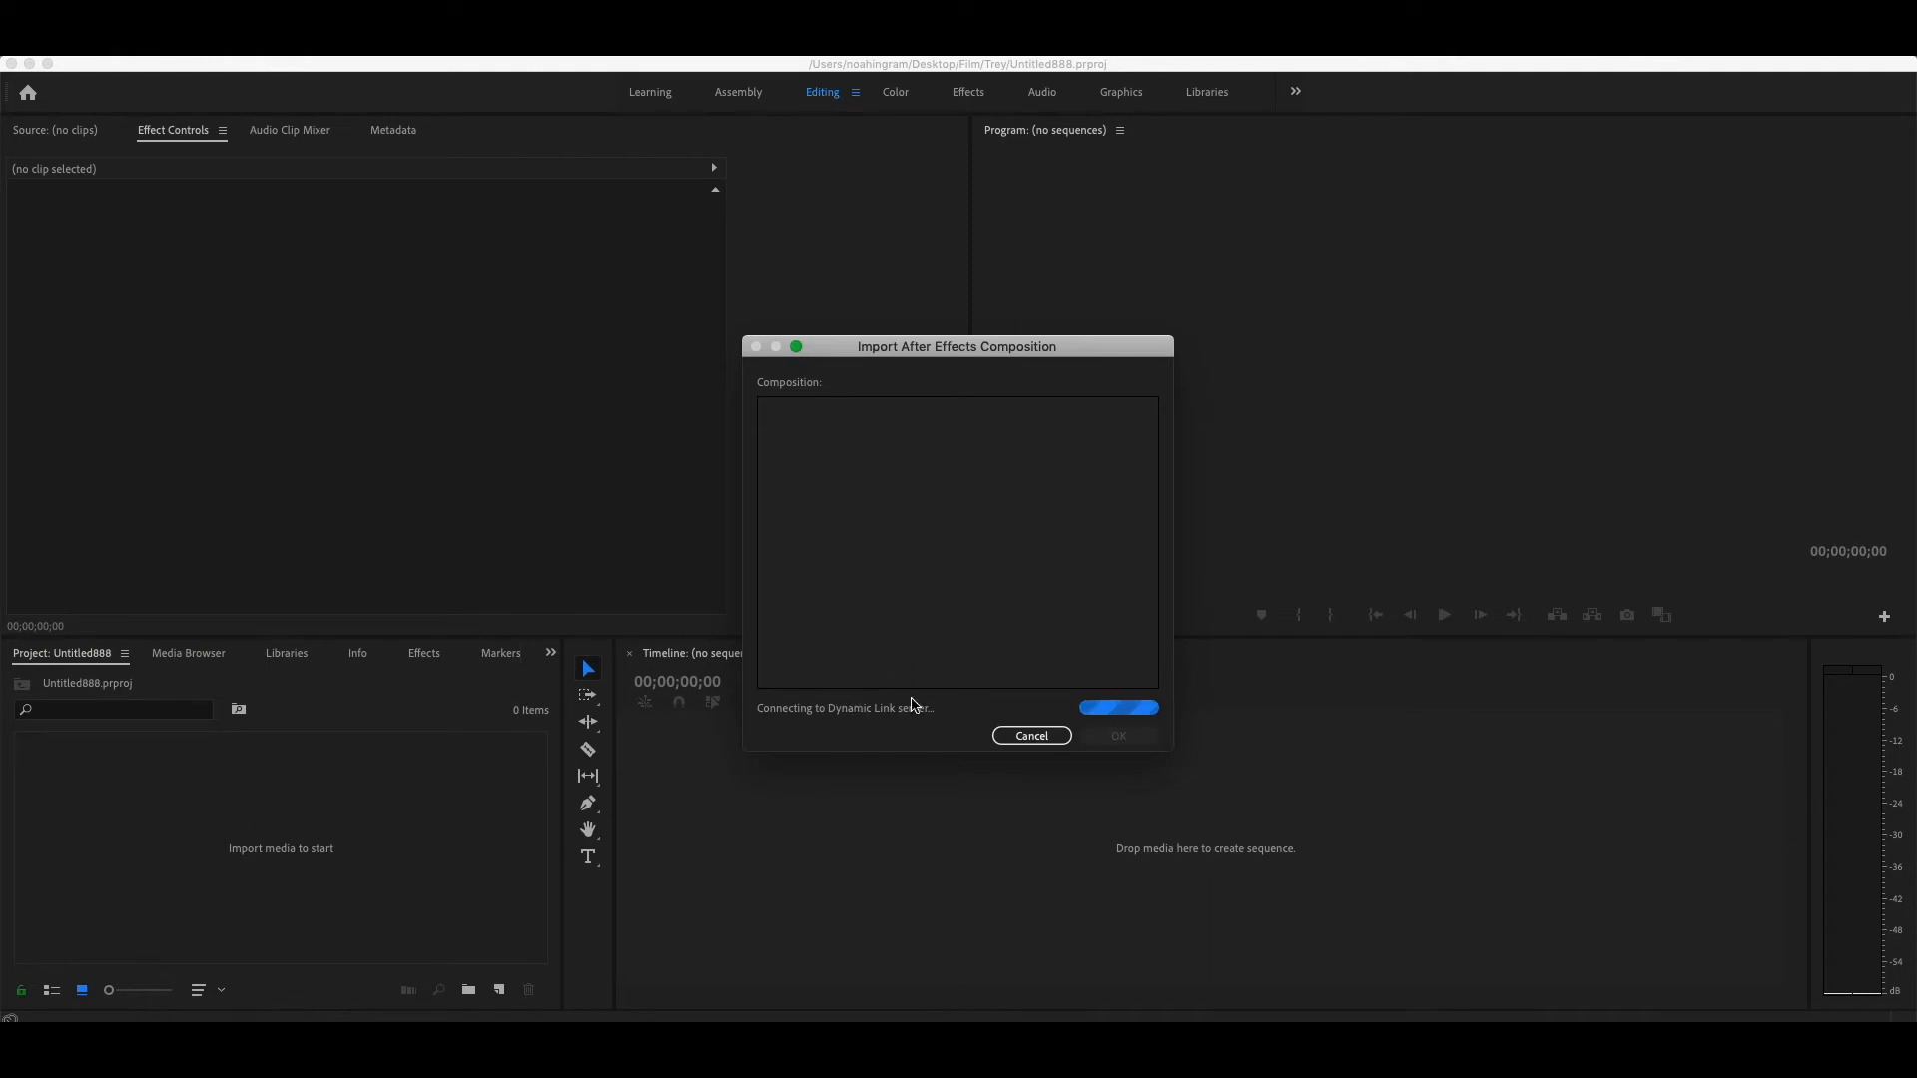
drag(1082, 346, 681, 100)
drag(1011, 496, 1021, 207)
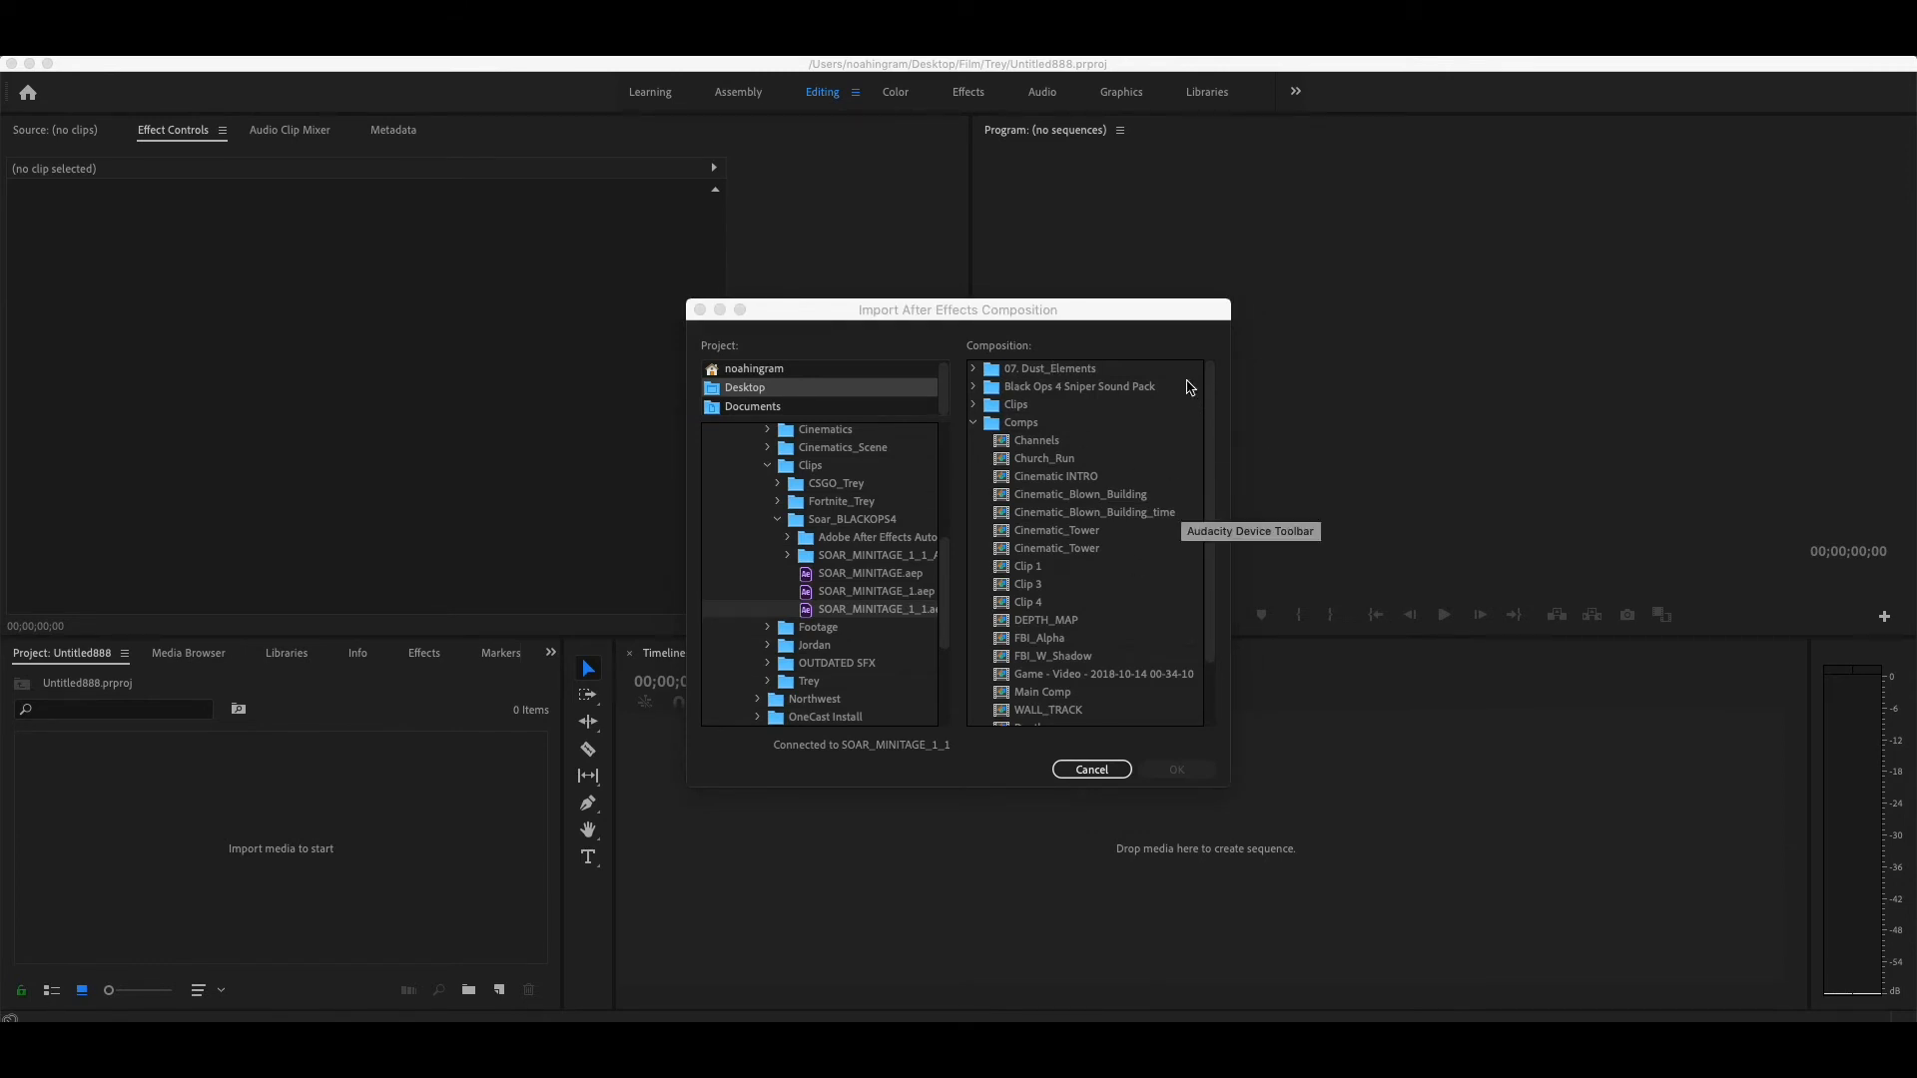
- Import the Main Comp composition from the Comps folder of the connected After Effects project
scroll(878, 599, down, 1)
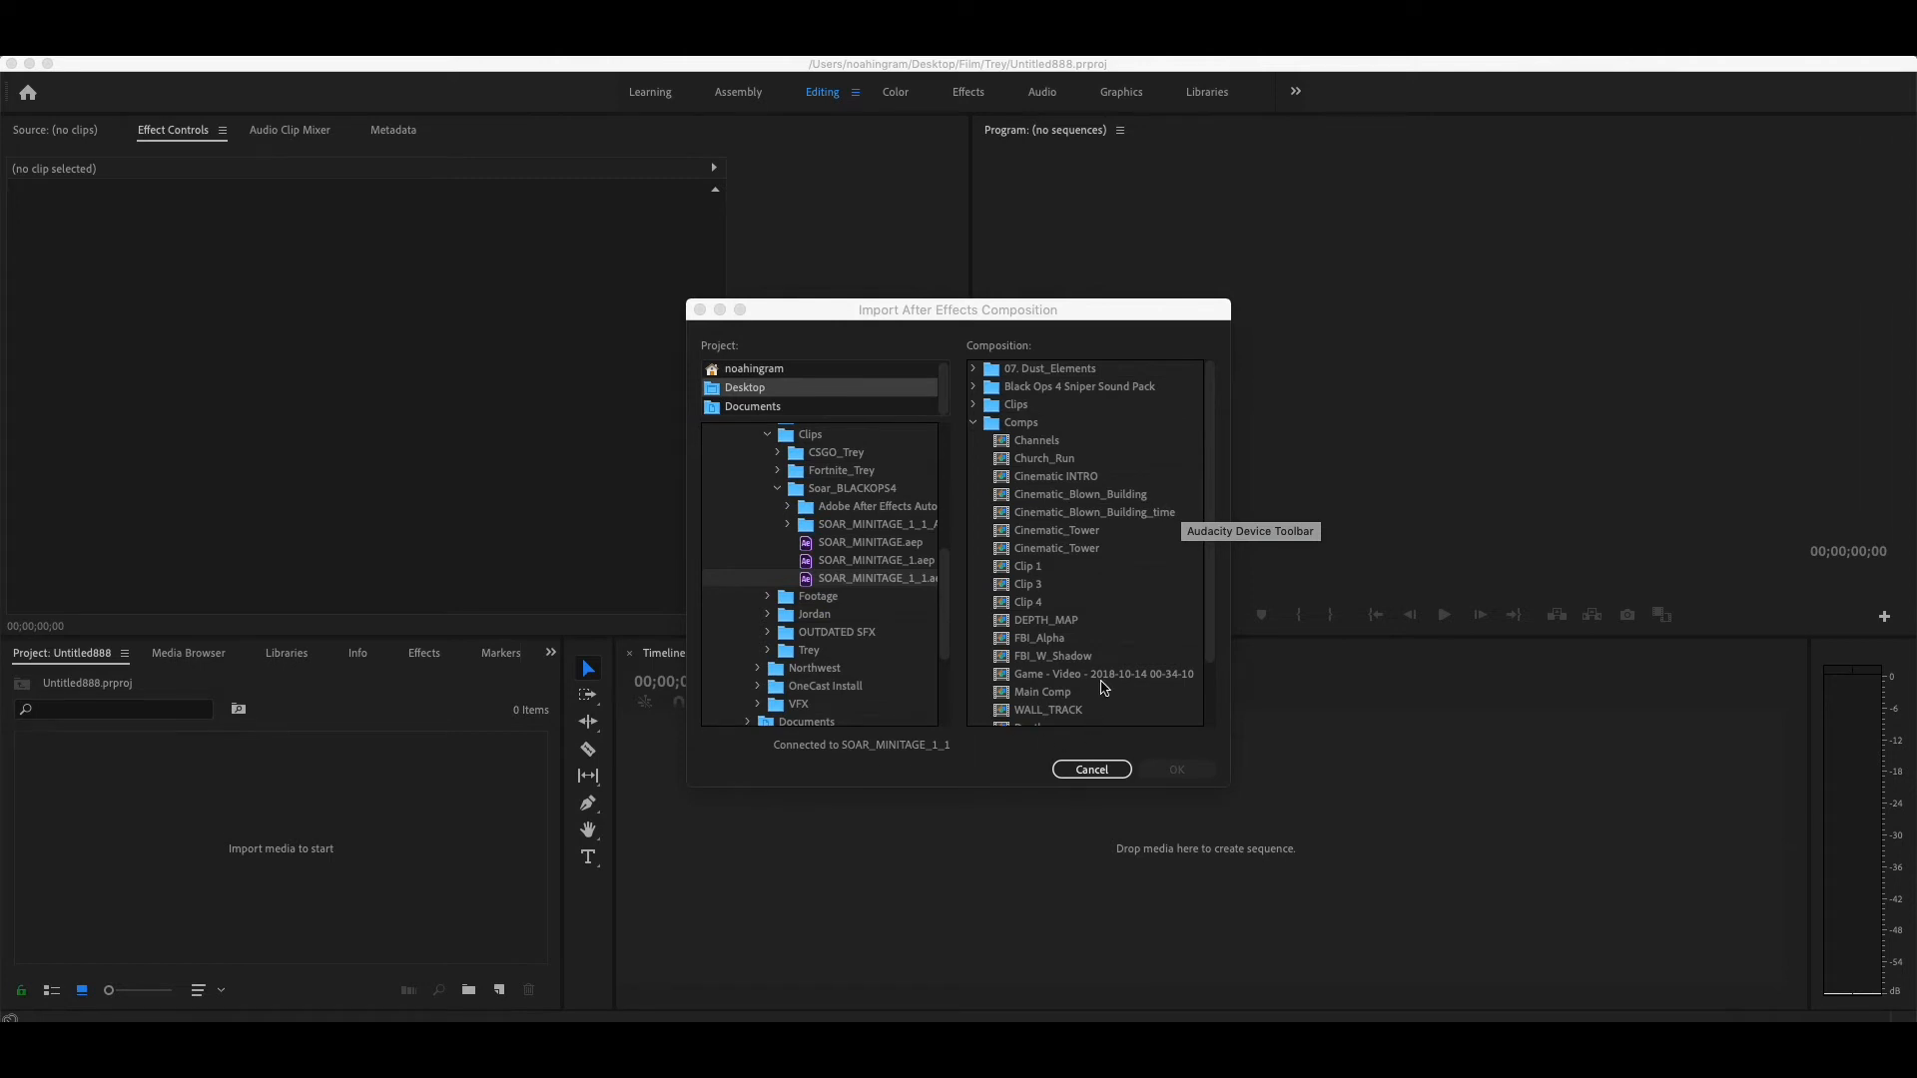
scroll(1110, 643, down, 2)
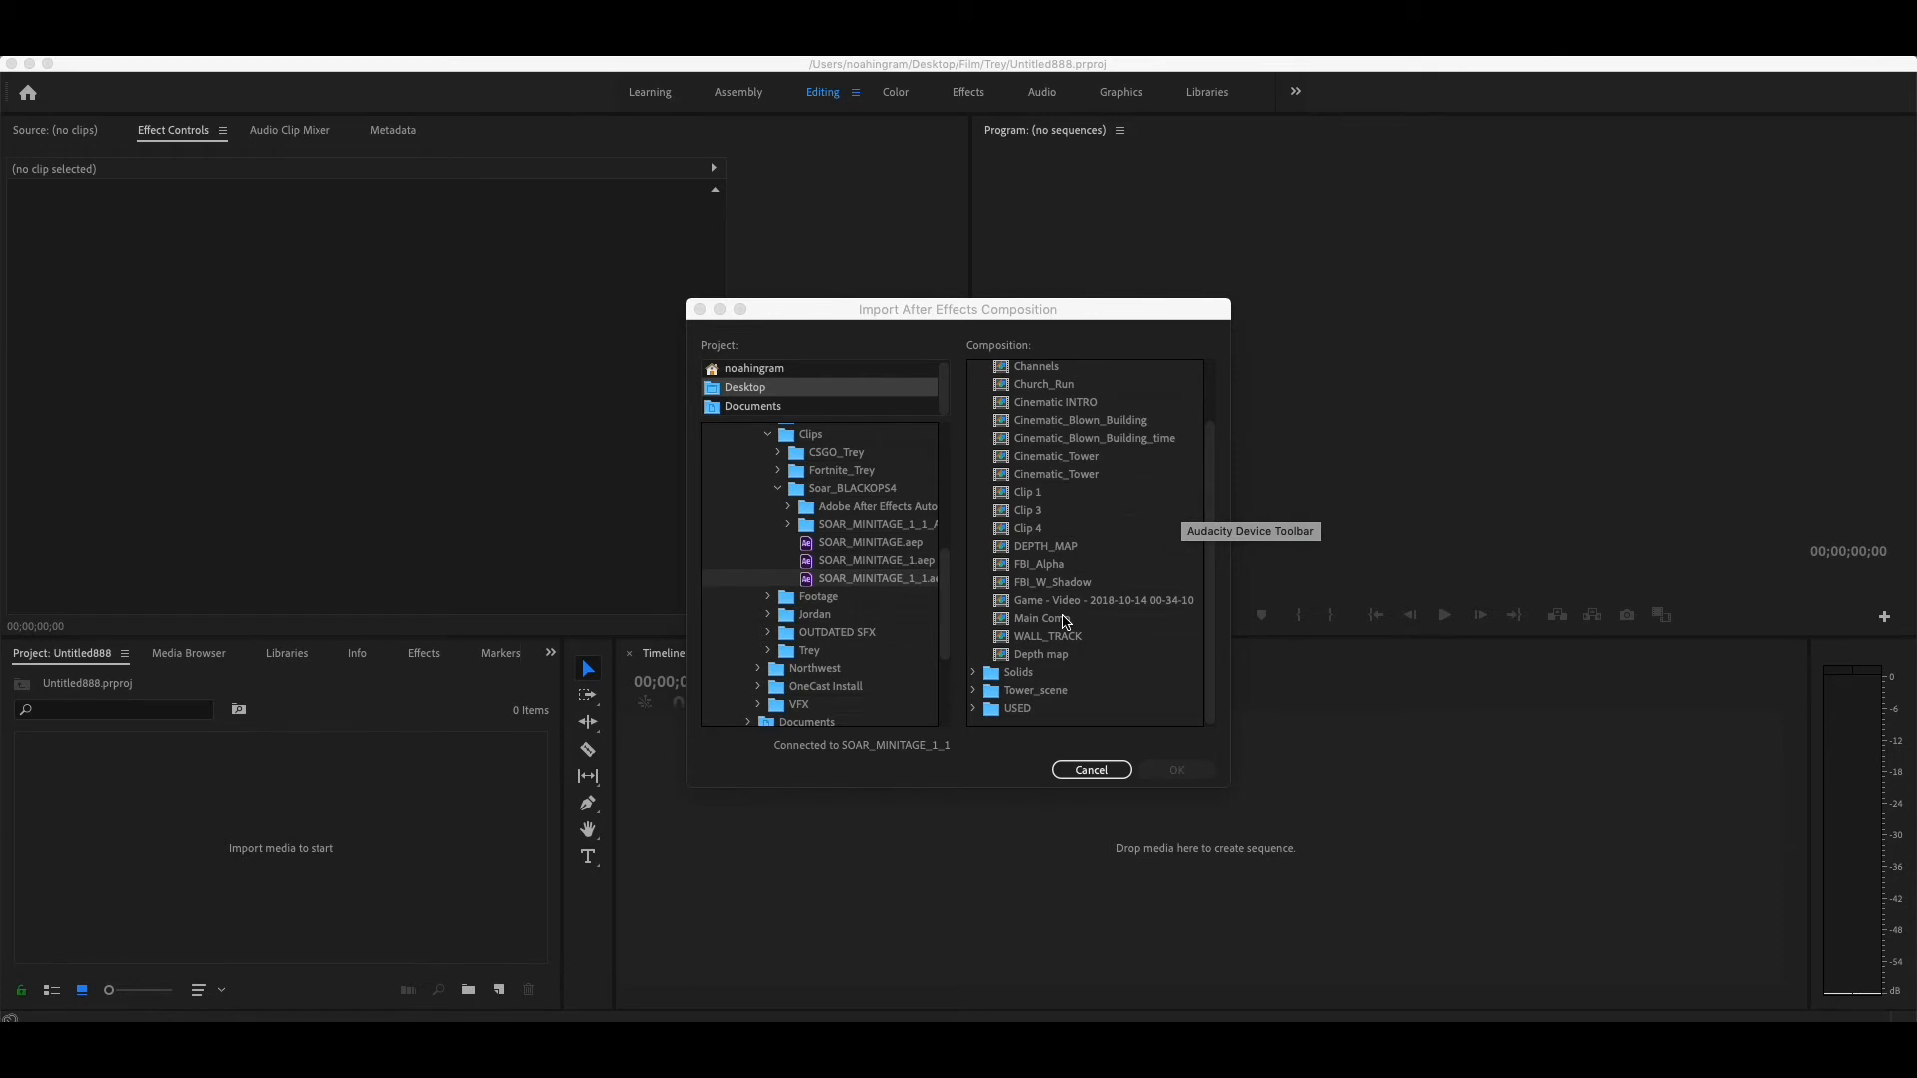
click(1067, 621)
click(1067, 621)
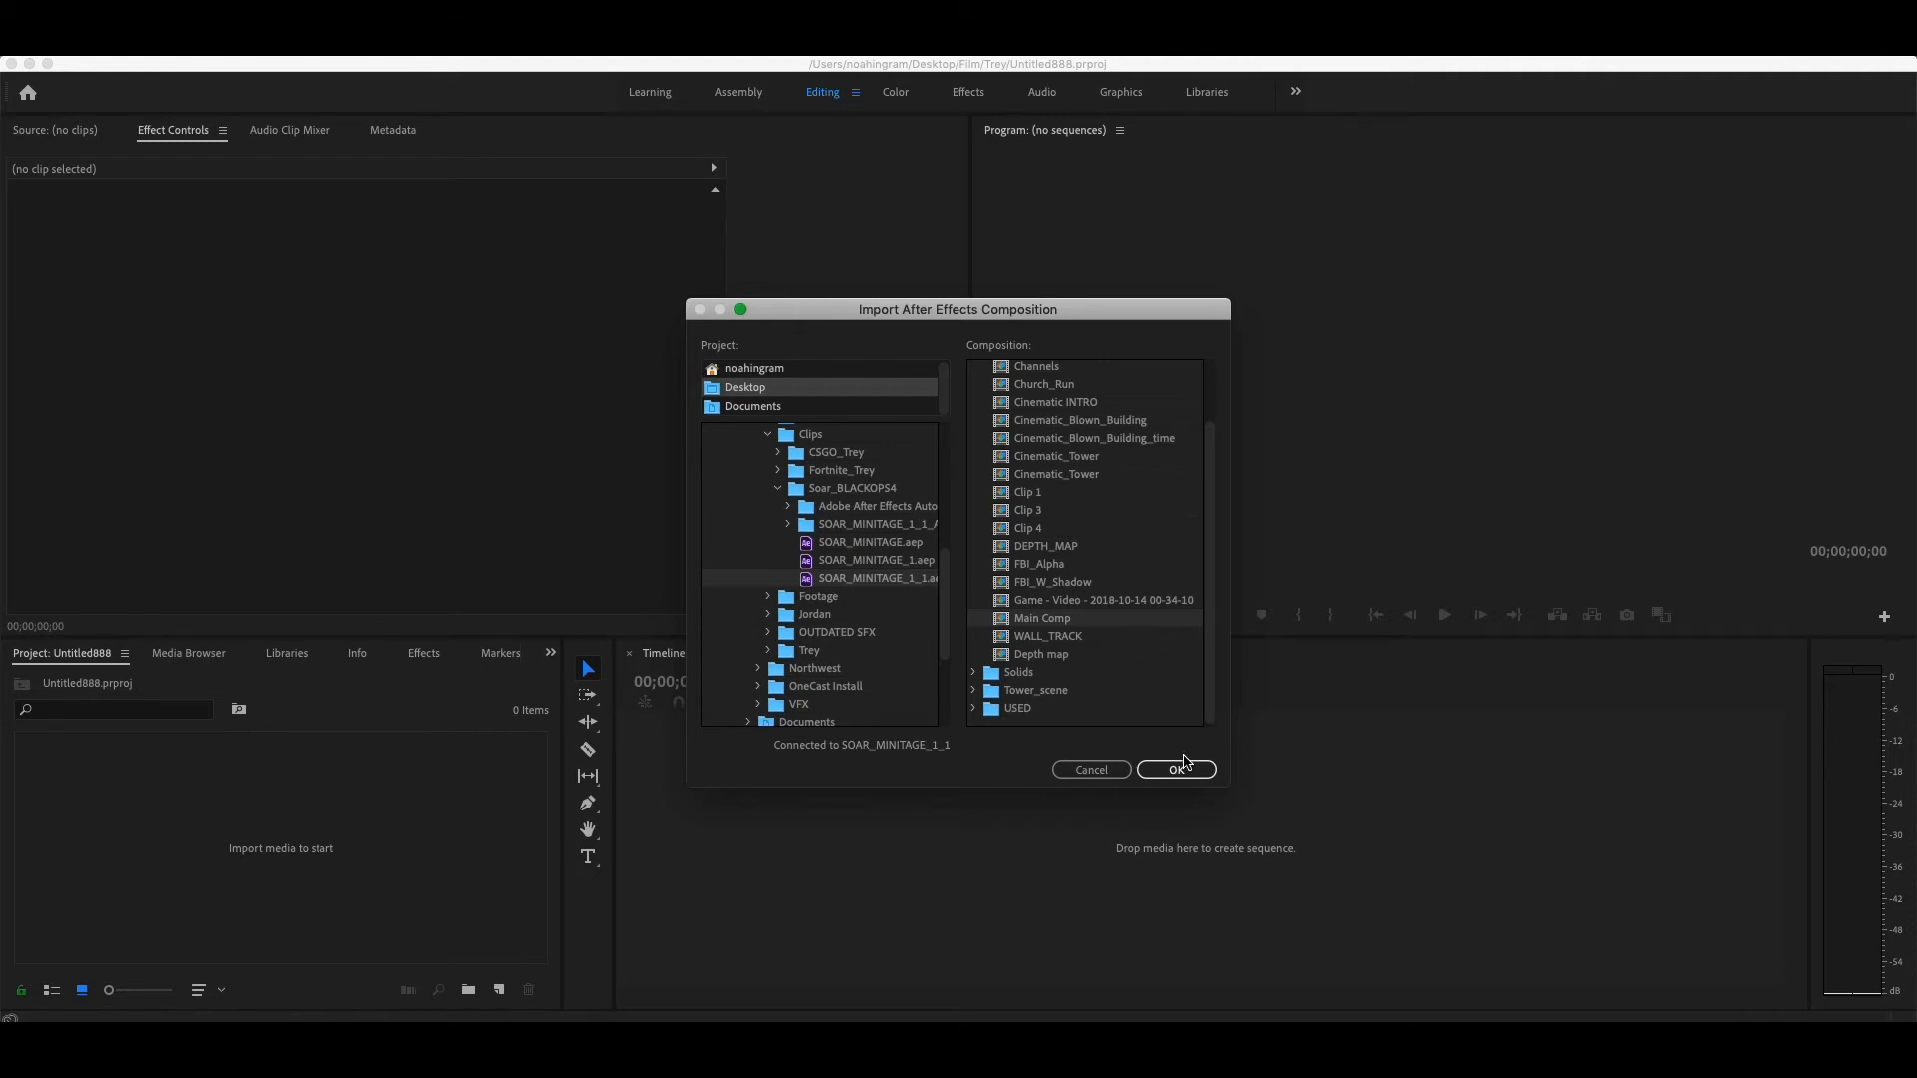
click(1178, 767)
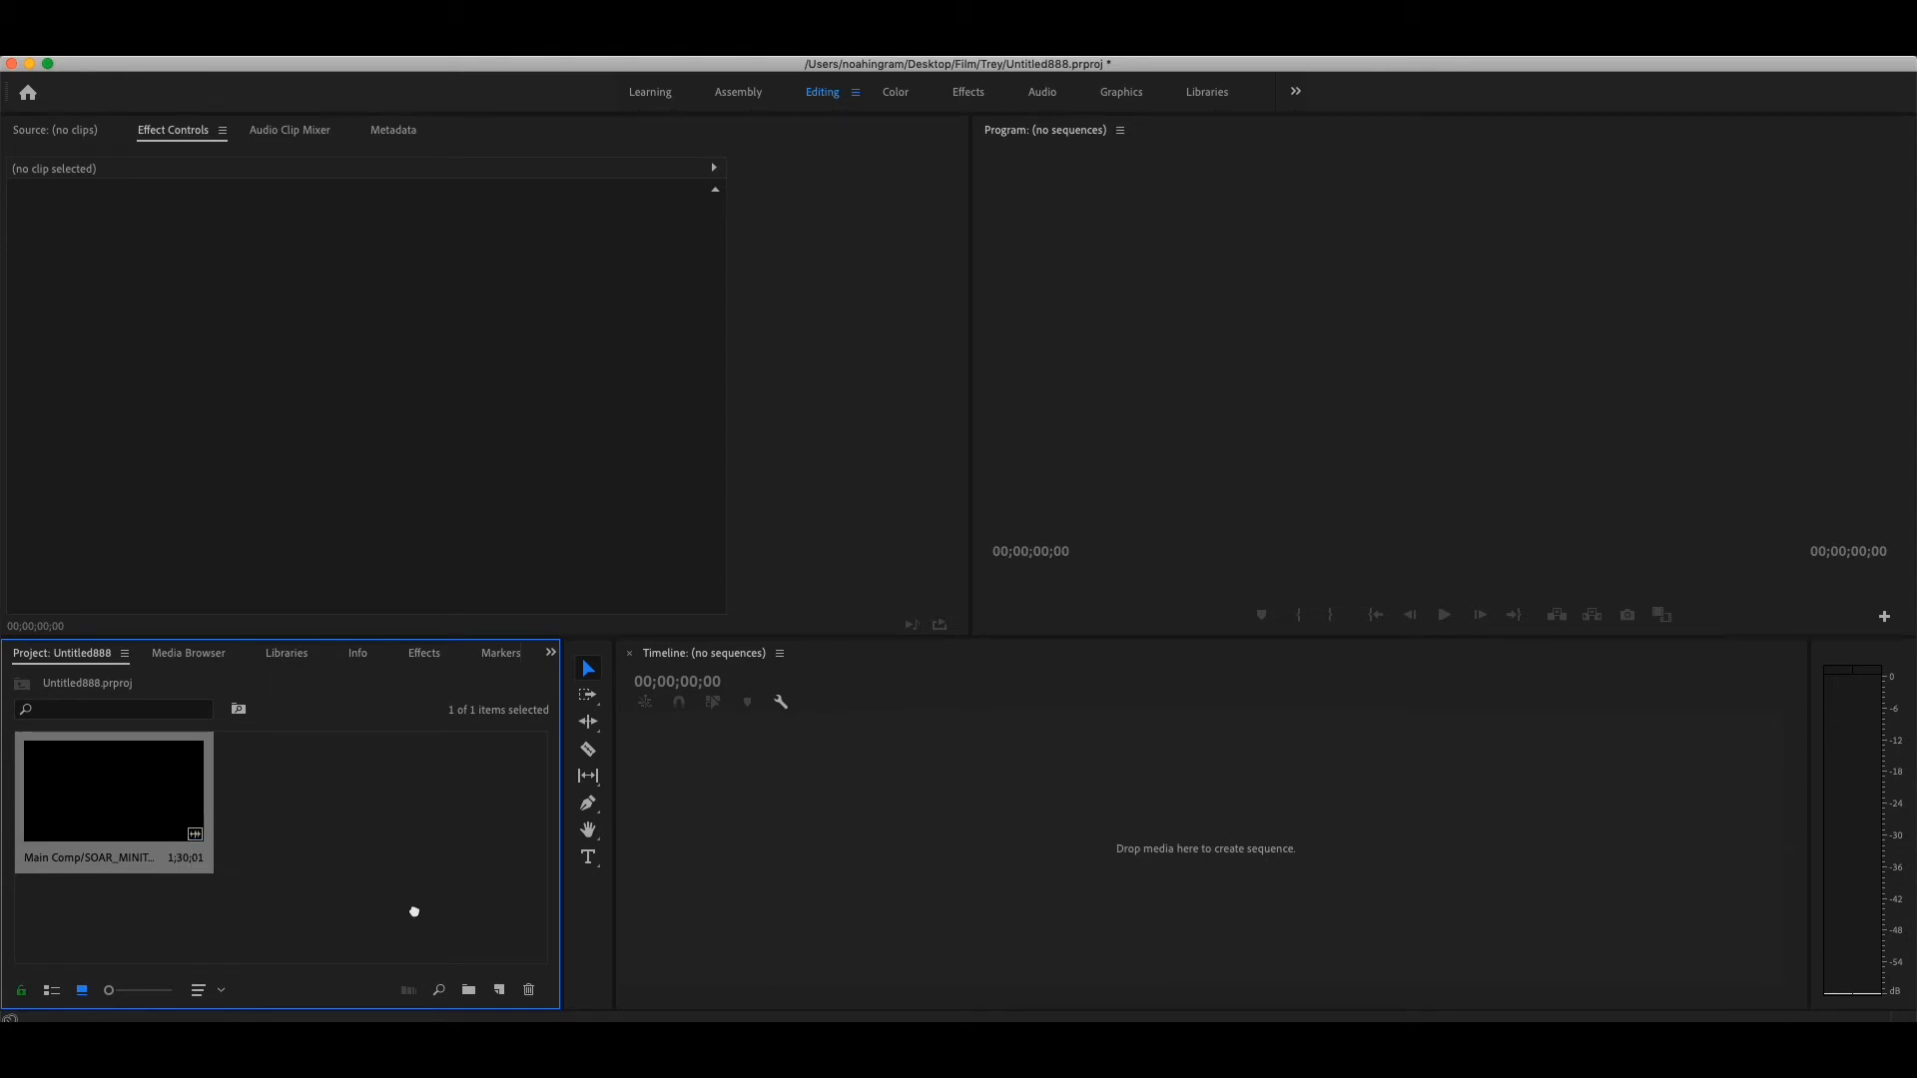
- Create a sequence by placing the imported Main Comp on the timeline, and move the playhead to 00;00;31;24
drag(644, 913, 897, 834)
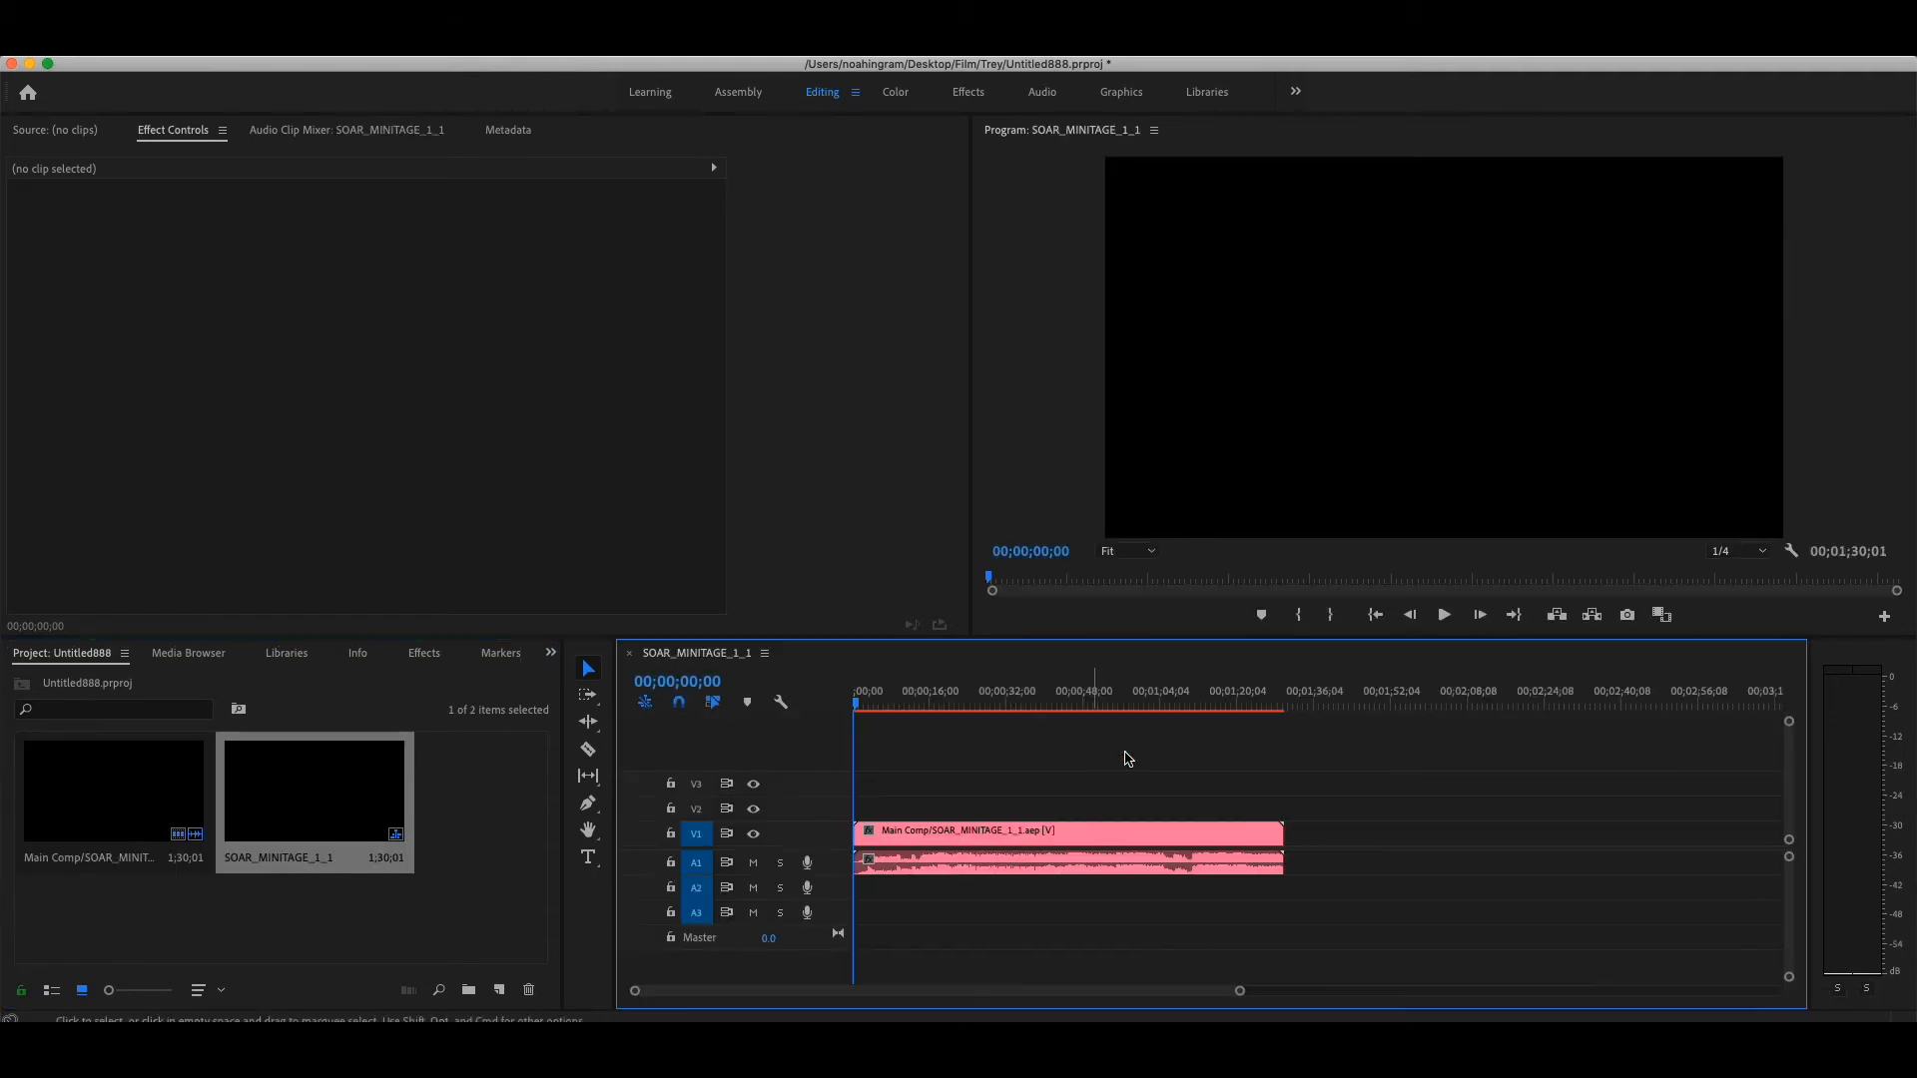
drag(890, 705, 1008, 700)
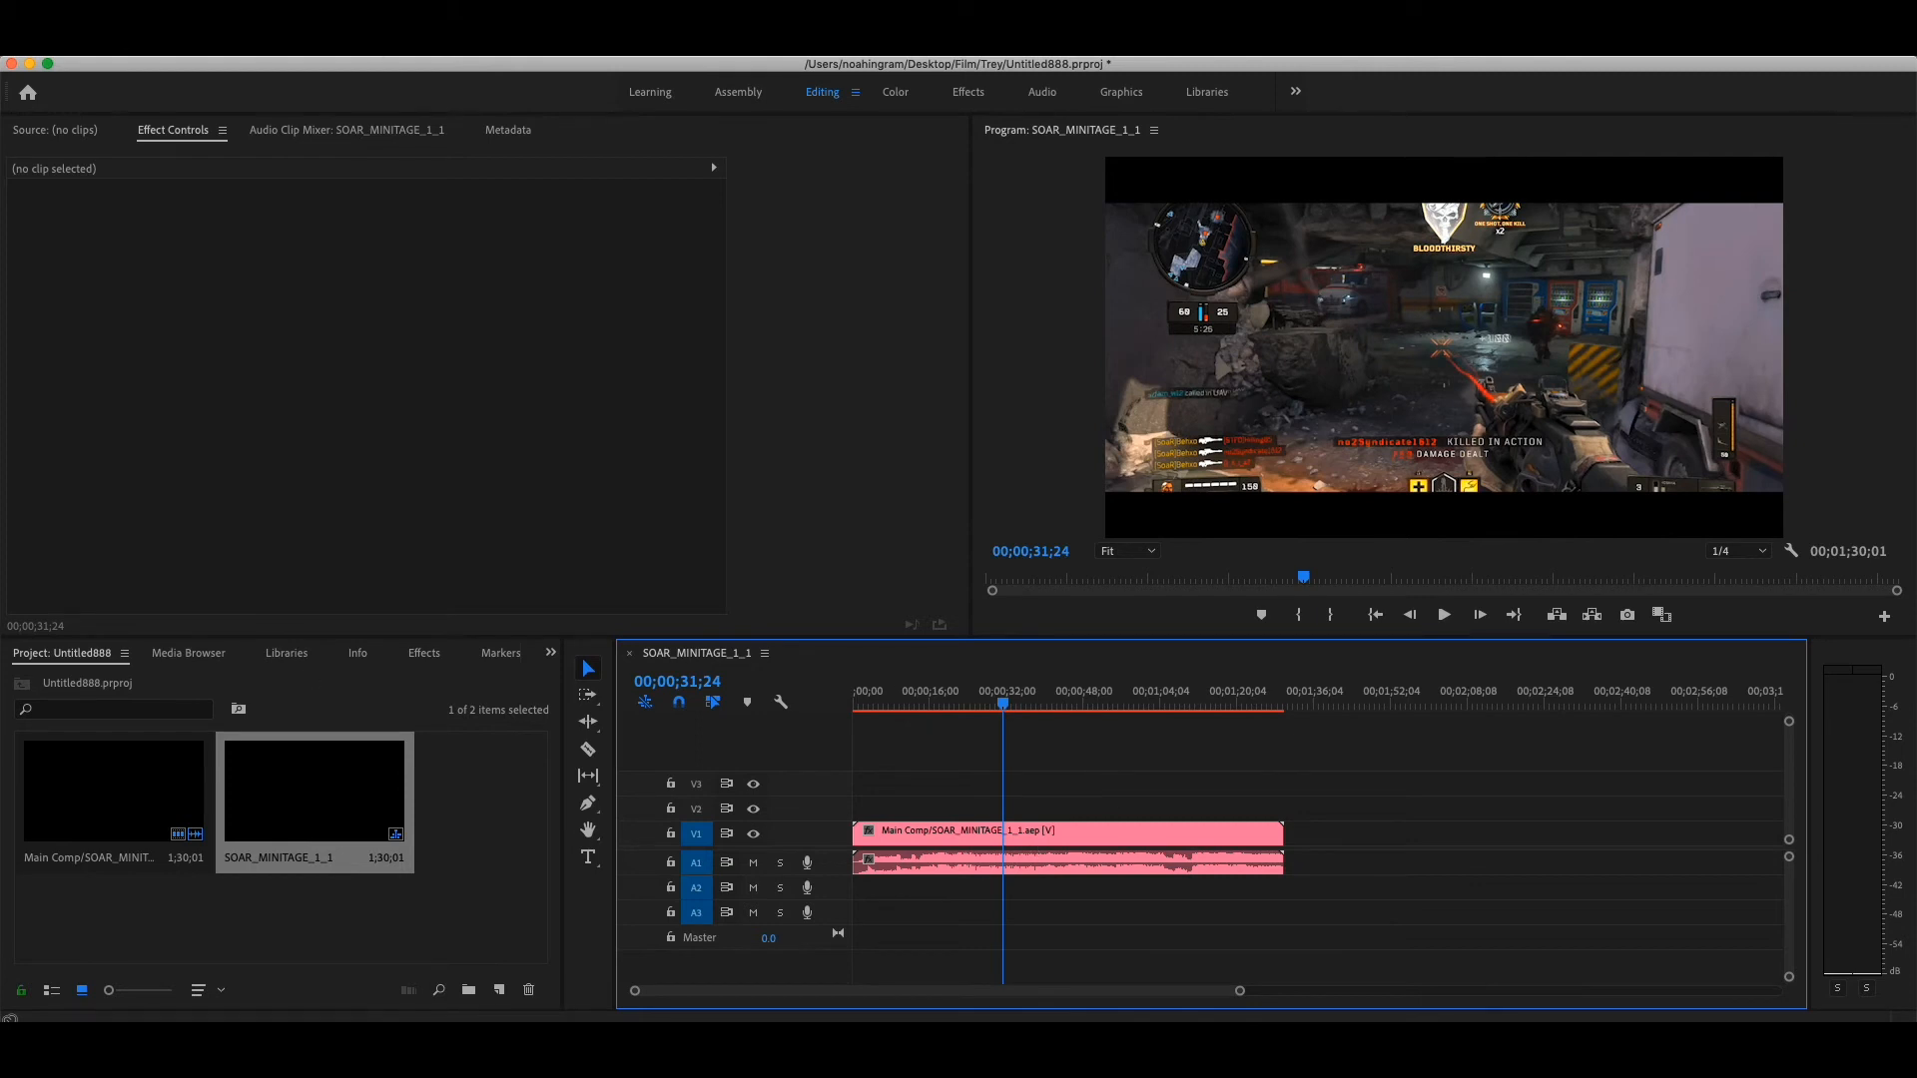
- Open the media export settings for the sequence and choose the H.264 format with the Match Source - High bitrate preset
click(198, 46)
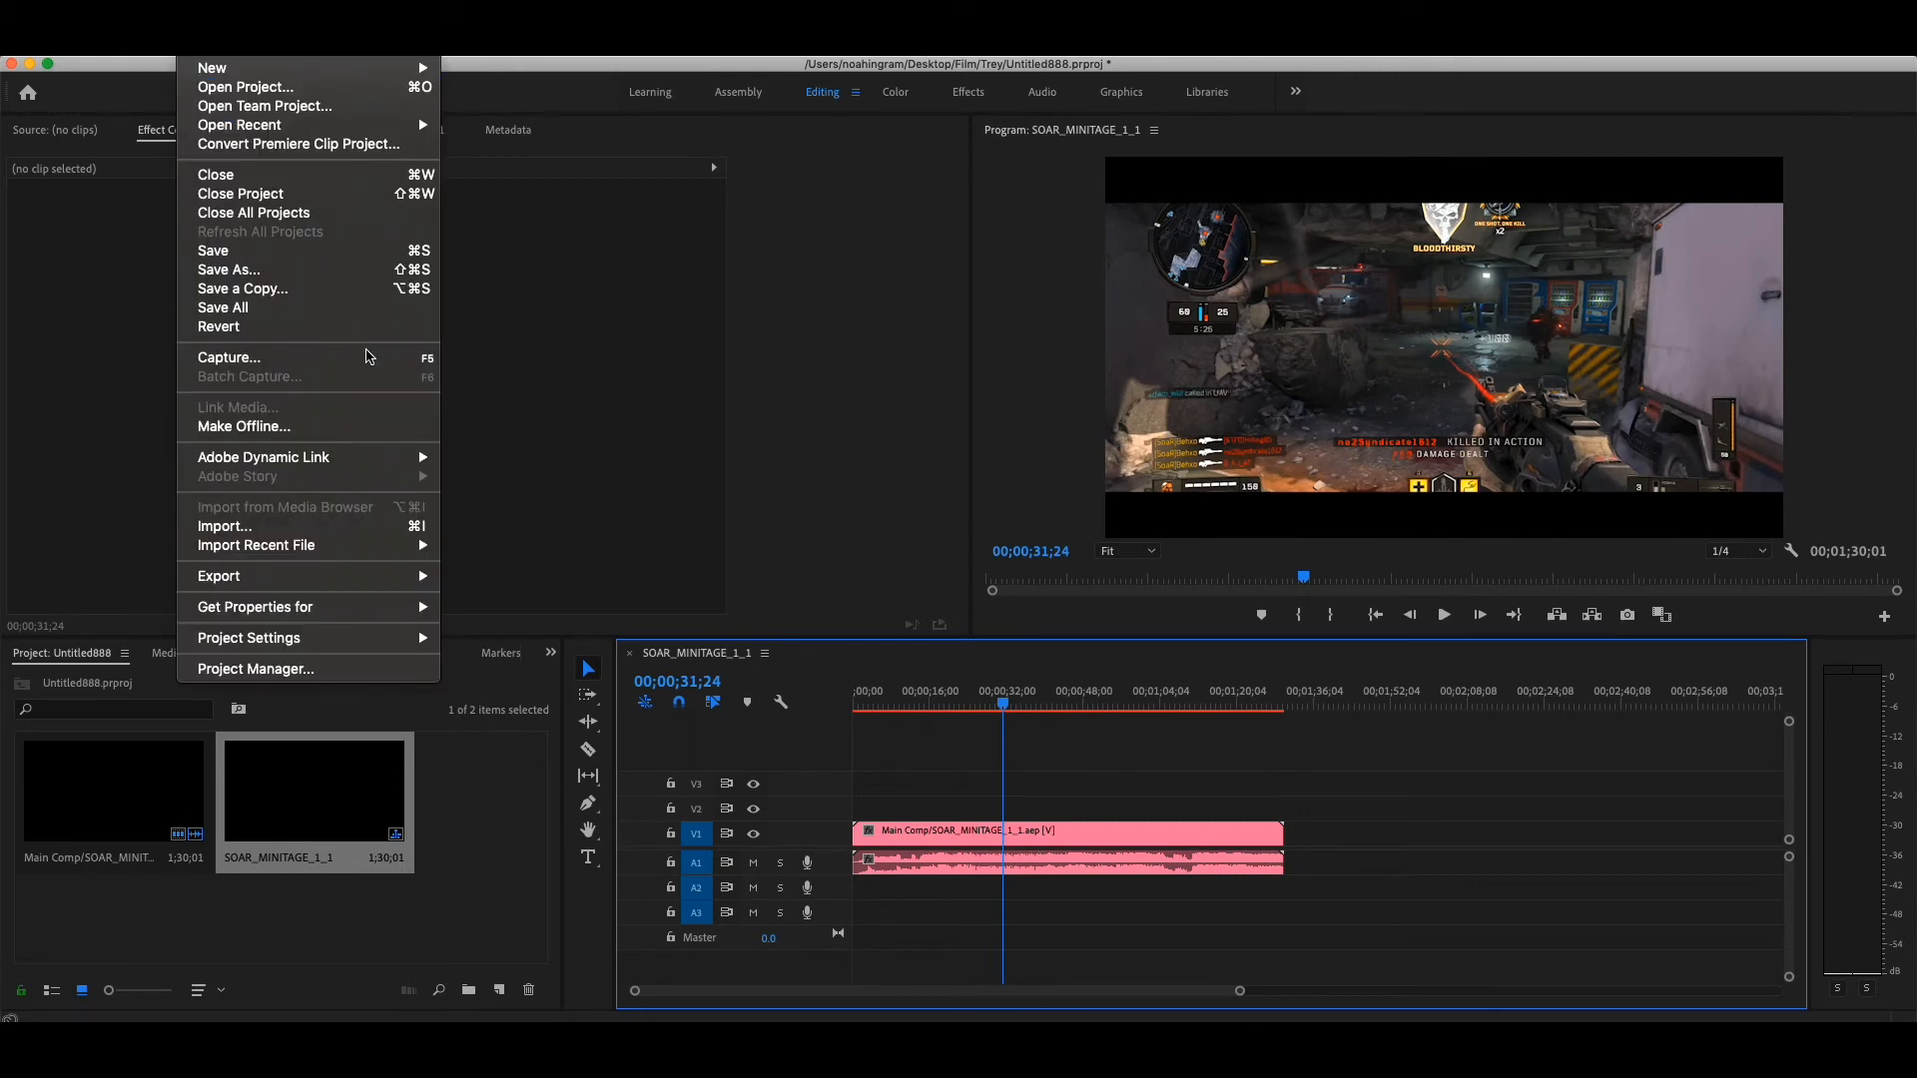
mouse_move(380, 587)
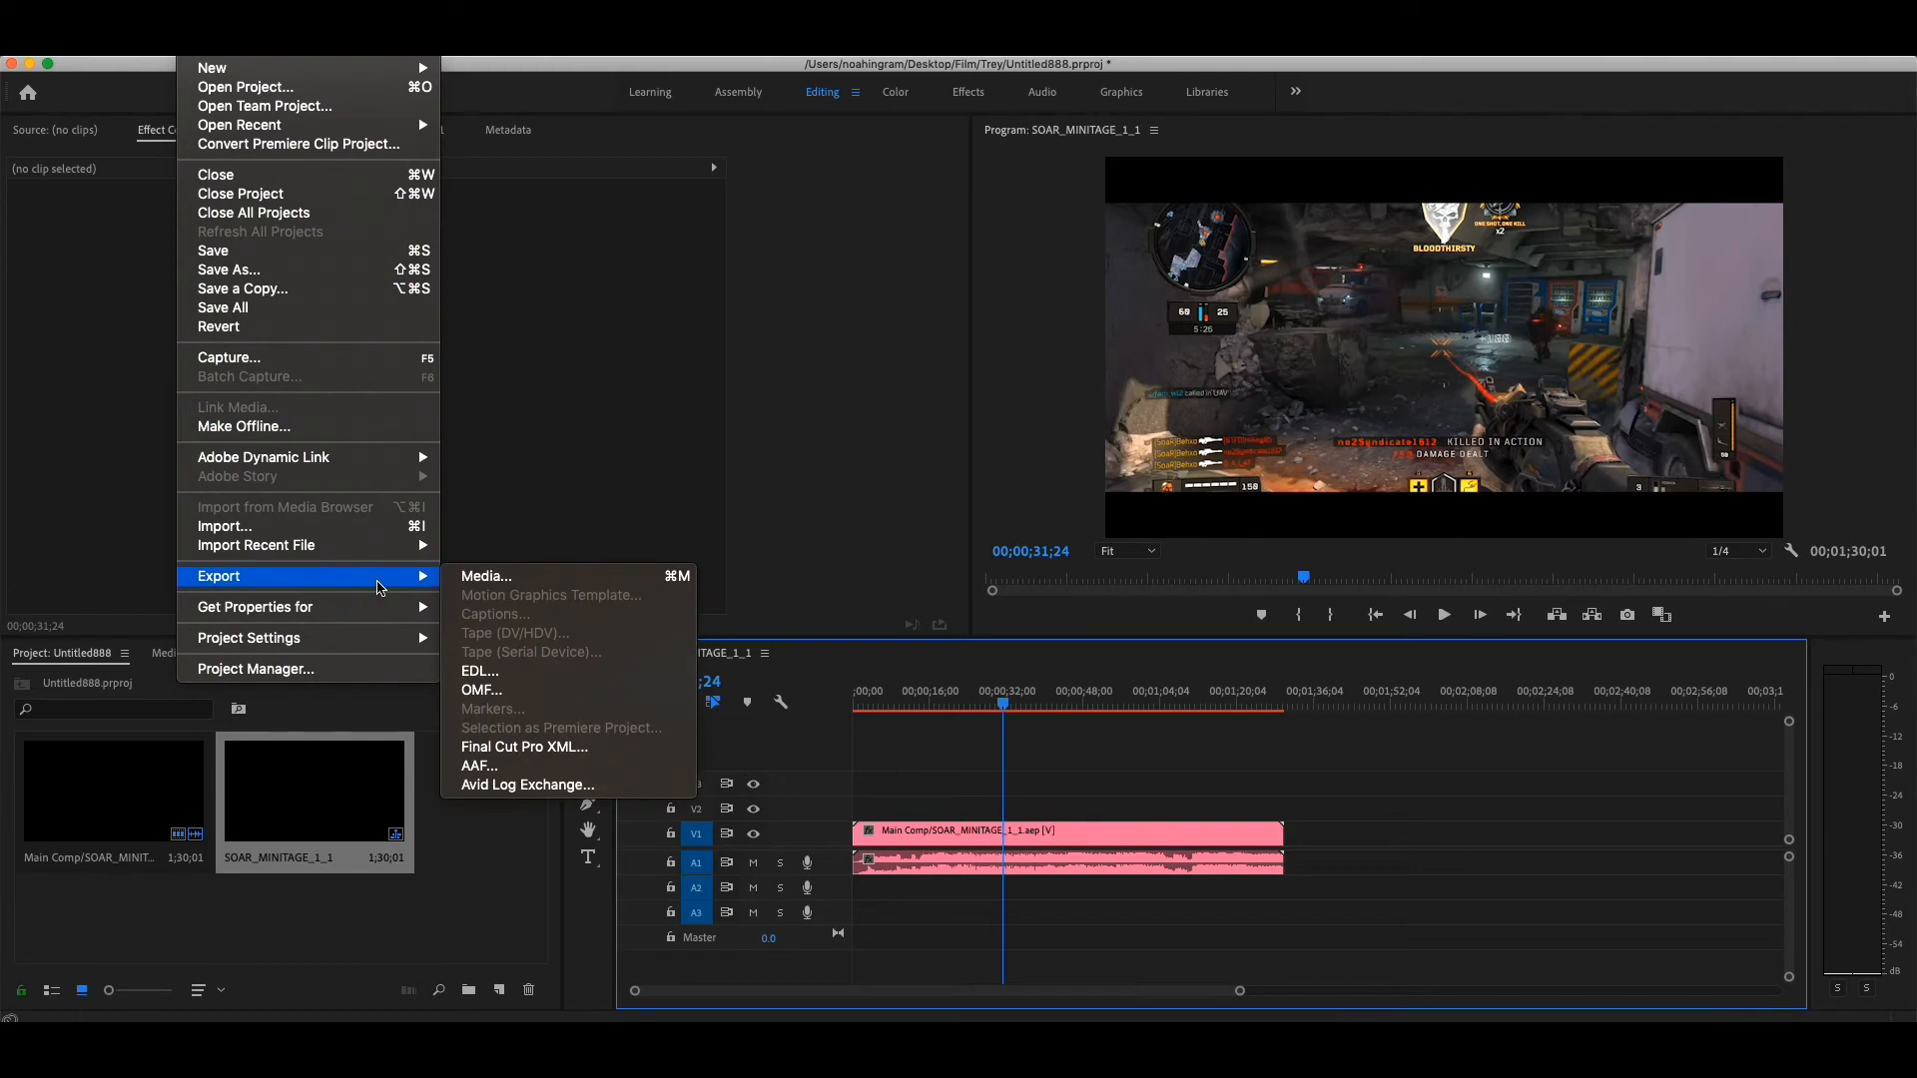
click(504, 583)
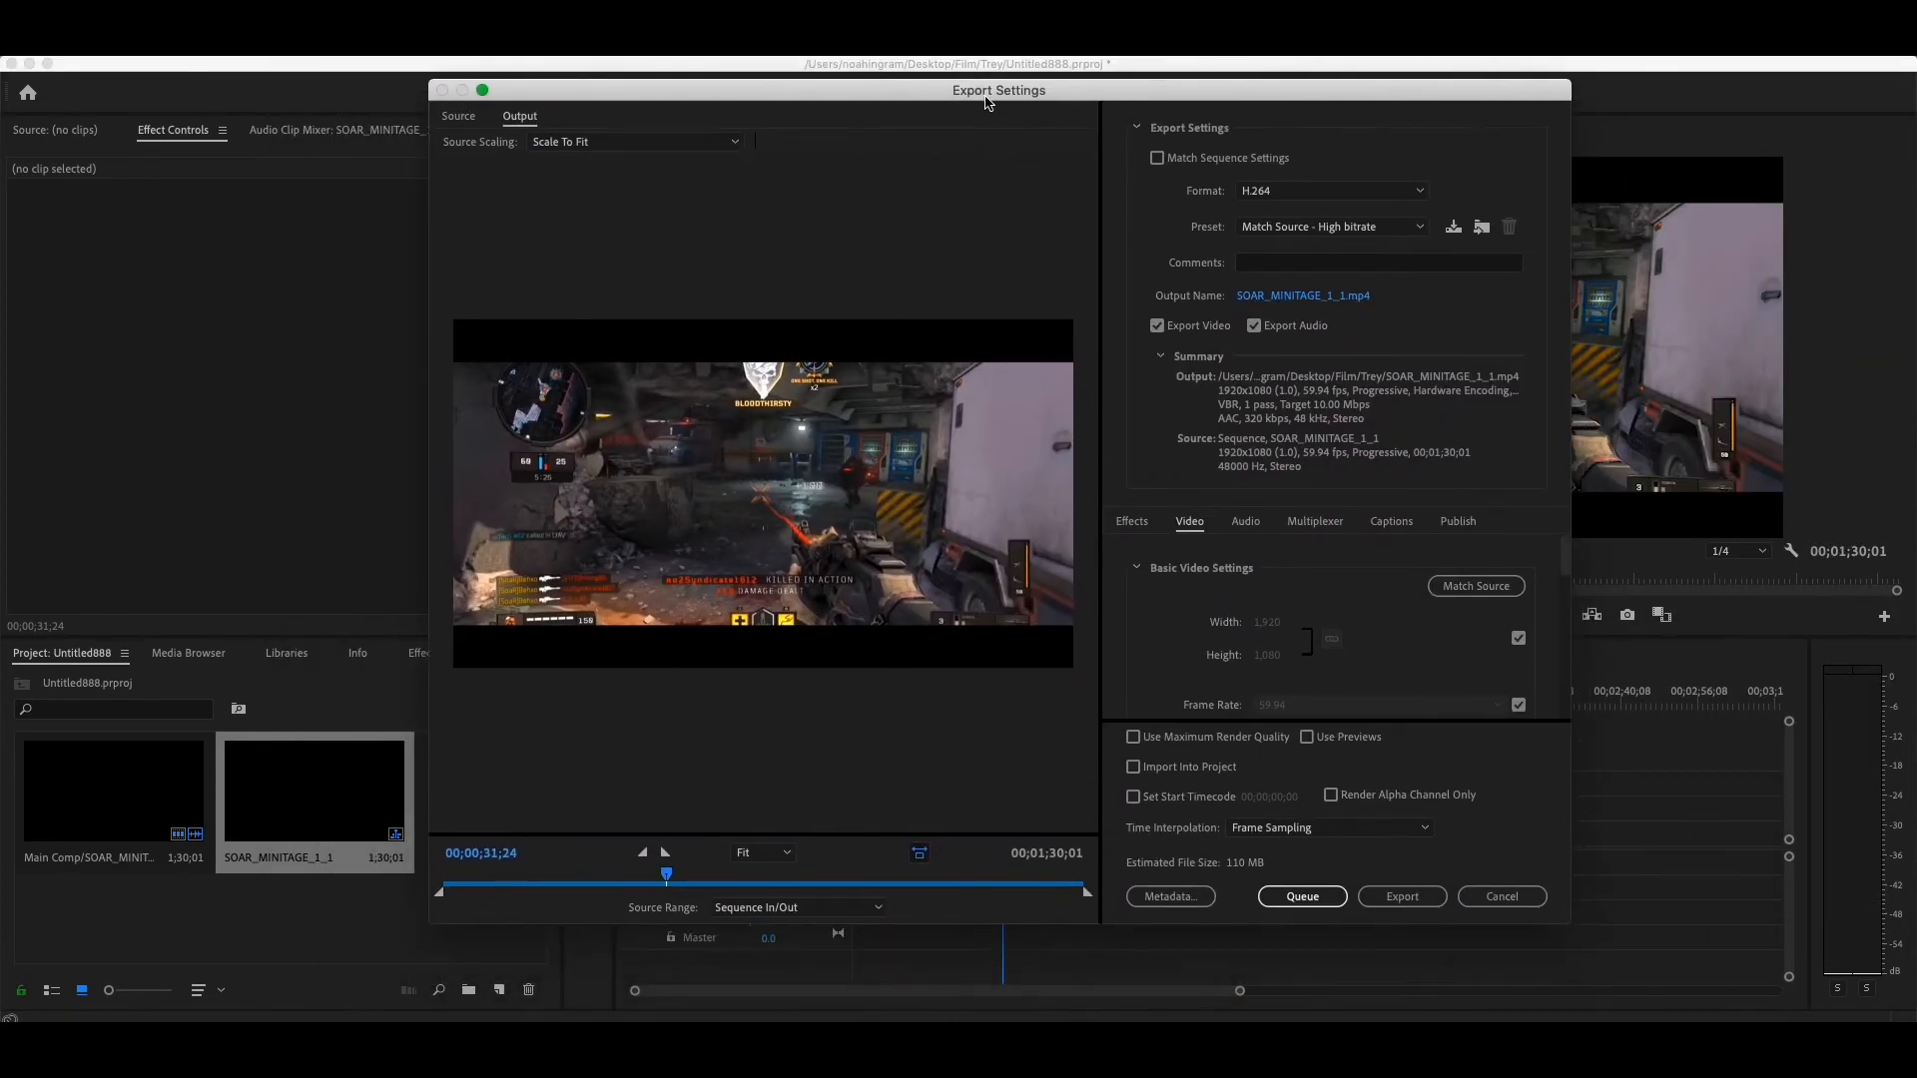
click(1234, 167)
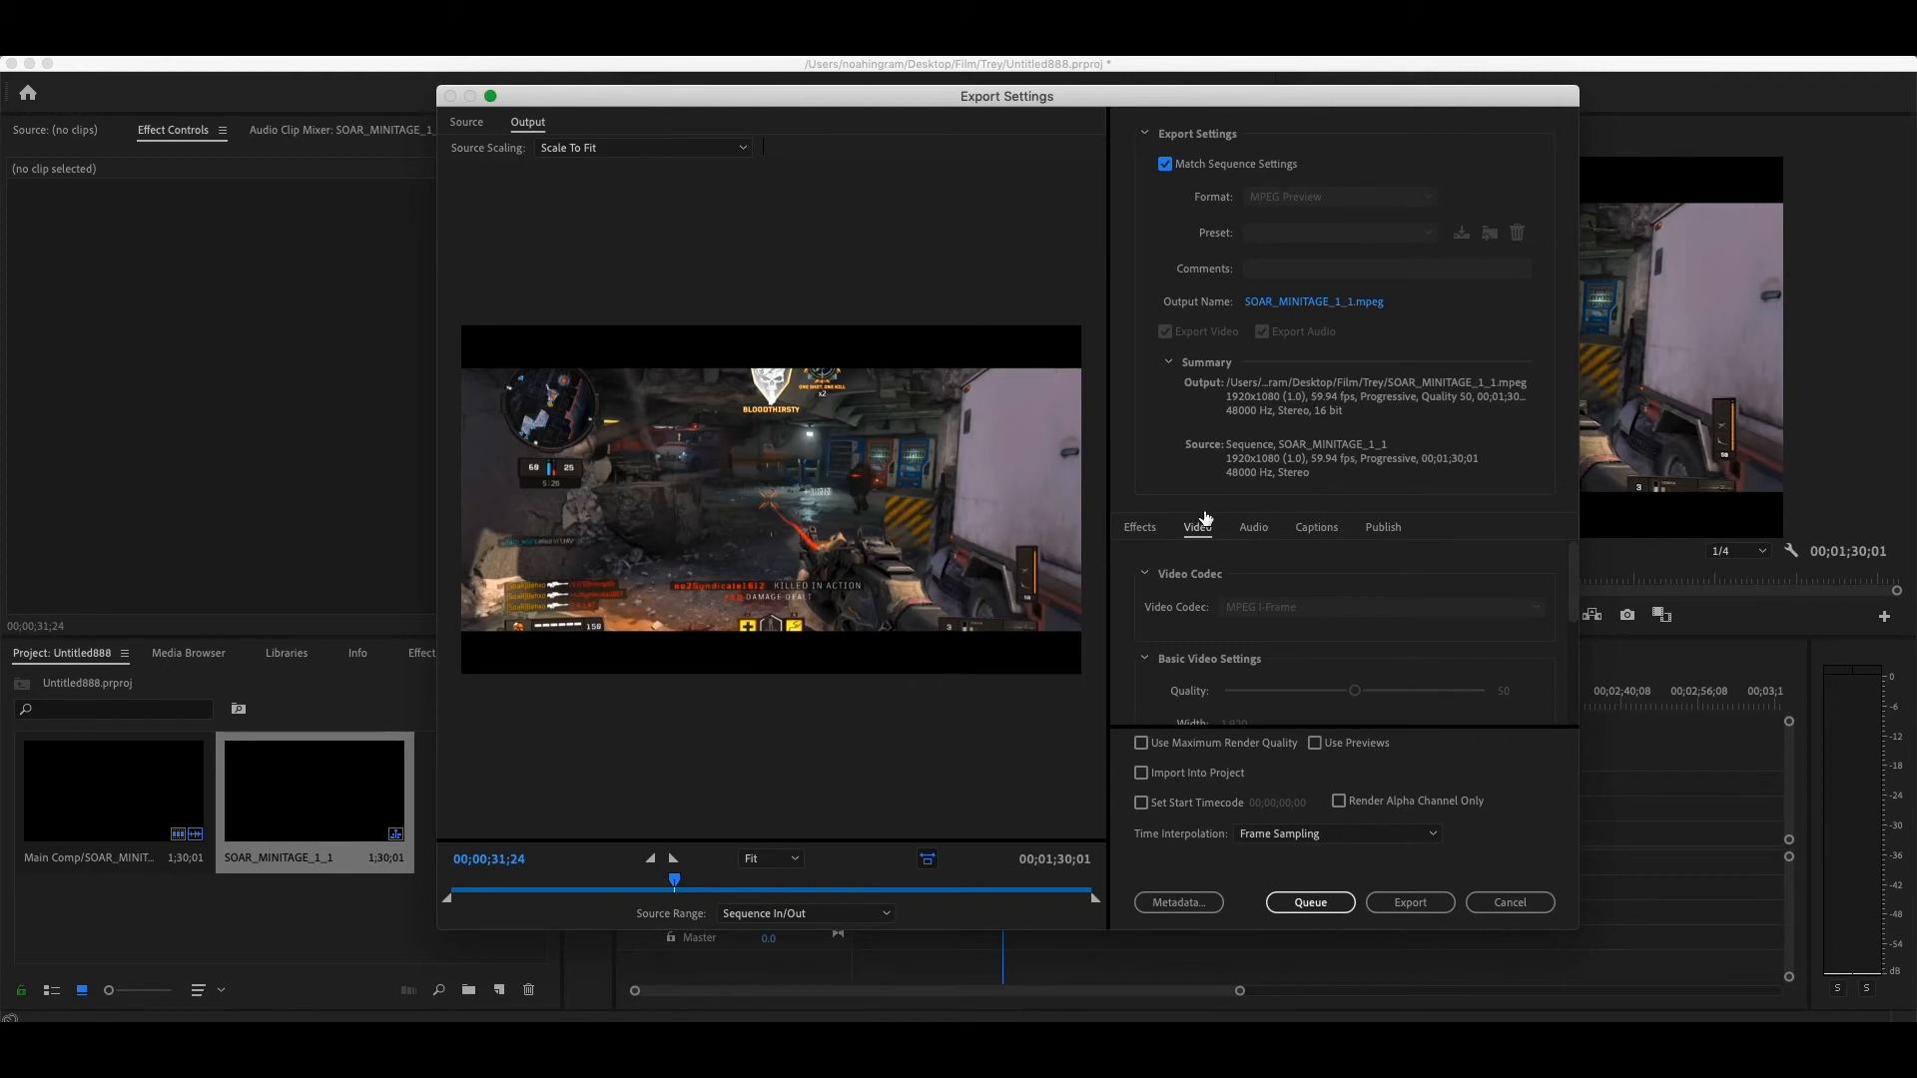
click(1209, 162)
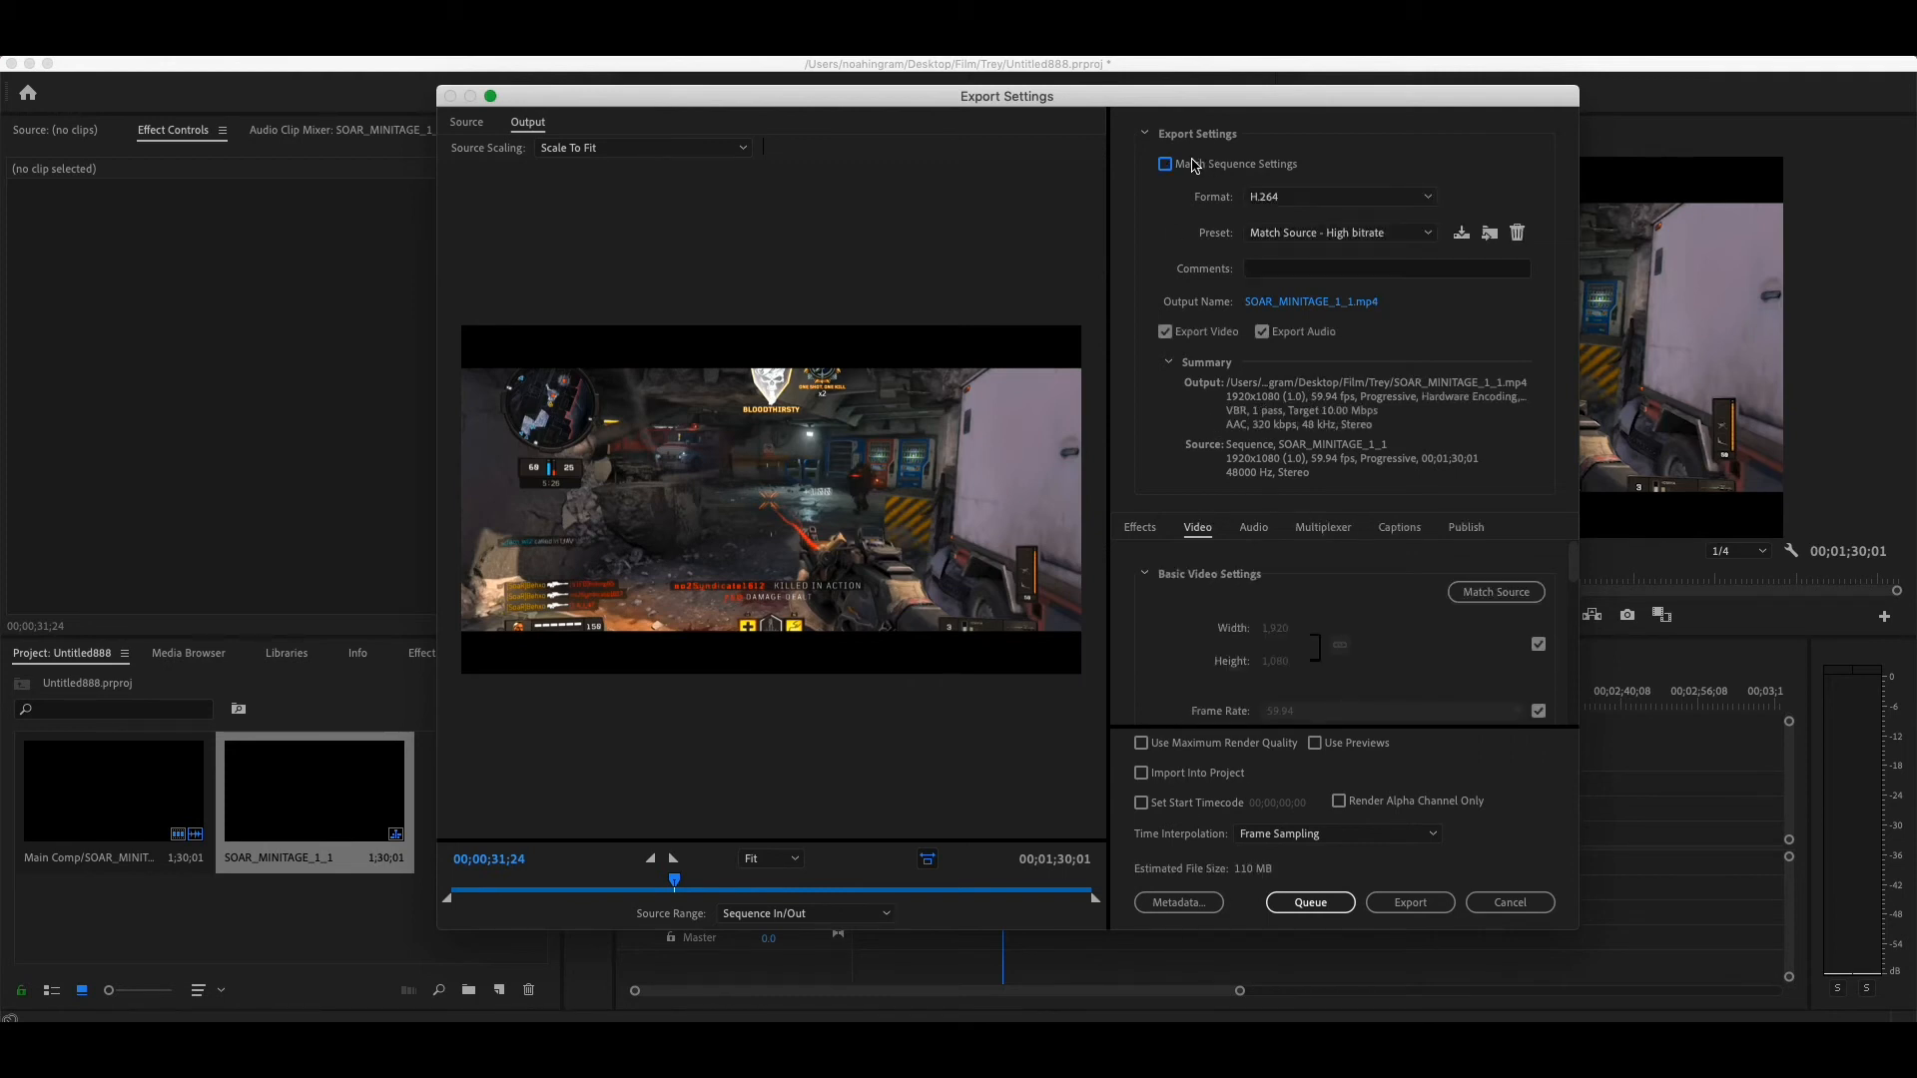
click(1328, 197)
click(1353, 376)
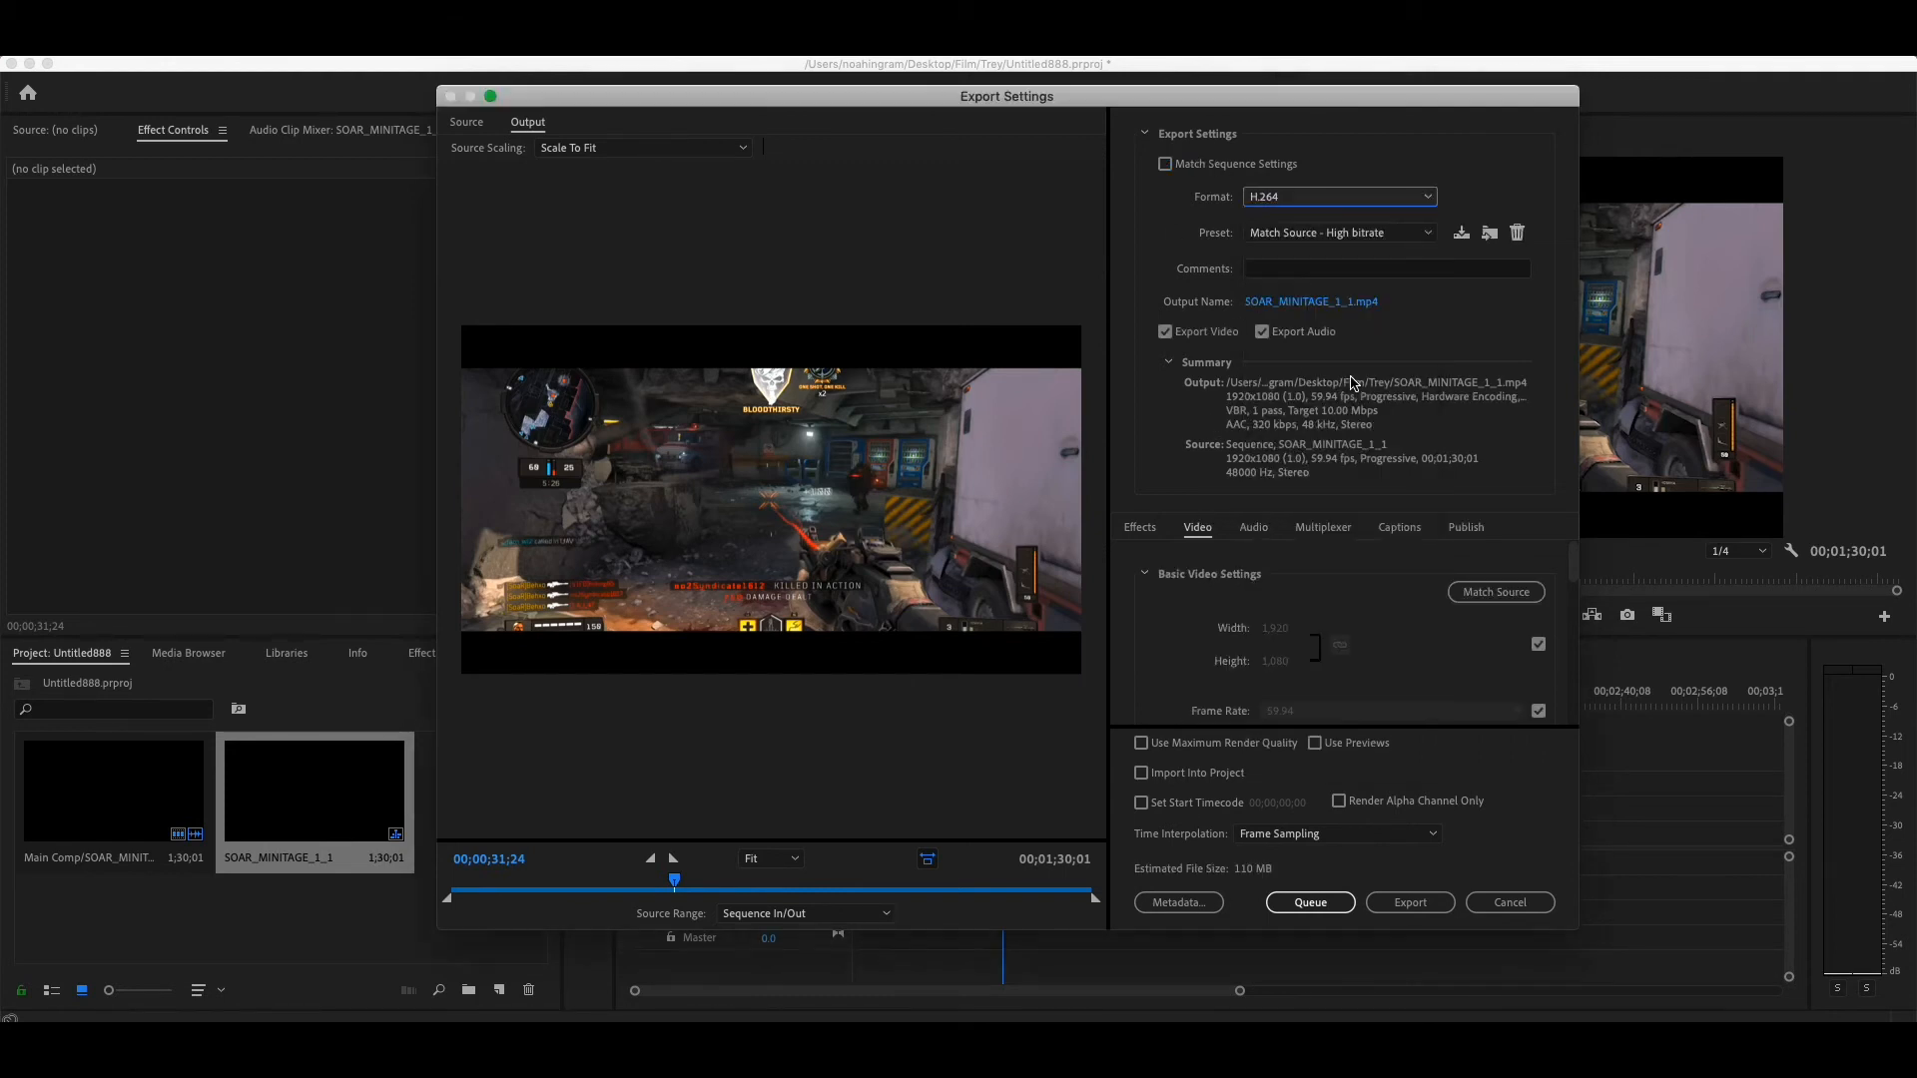
click(1260, 234)
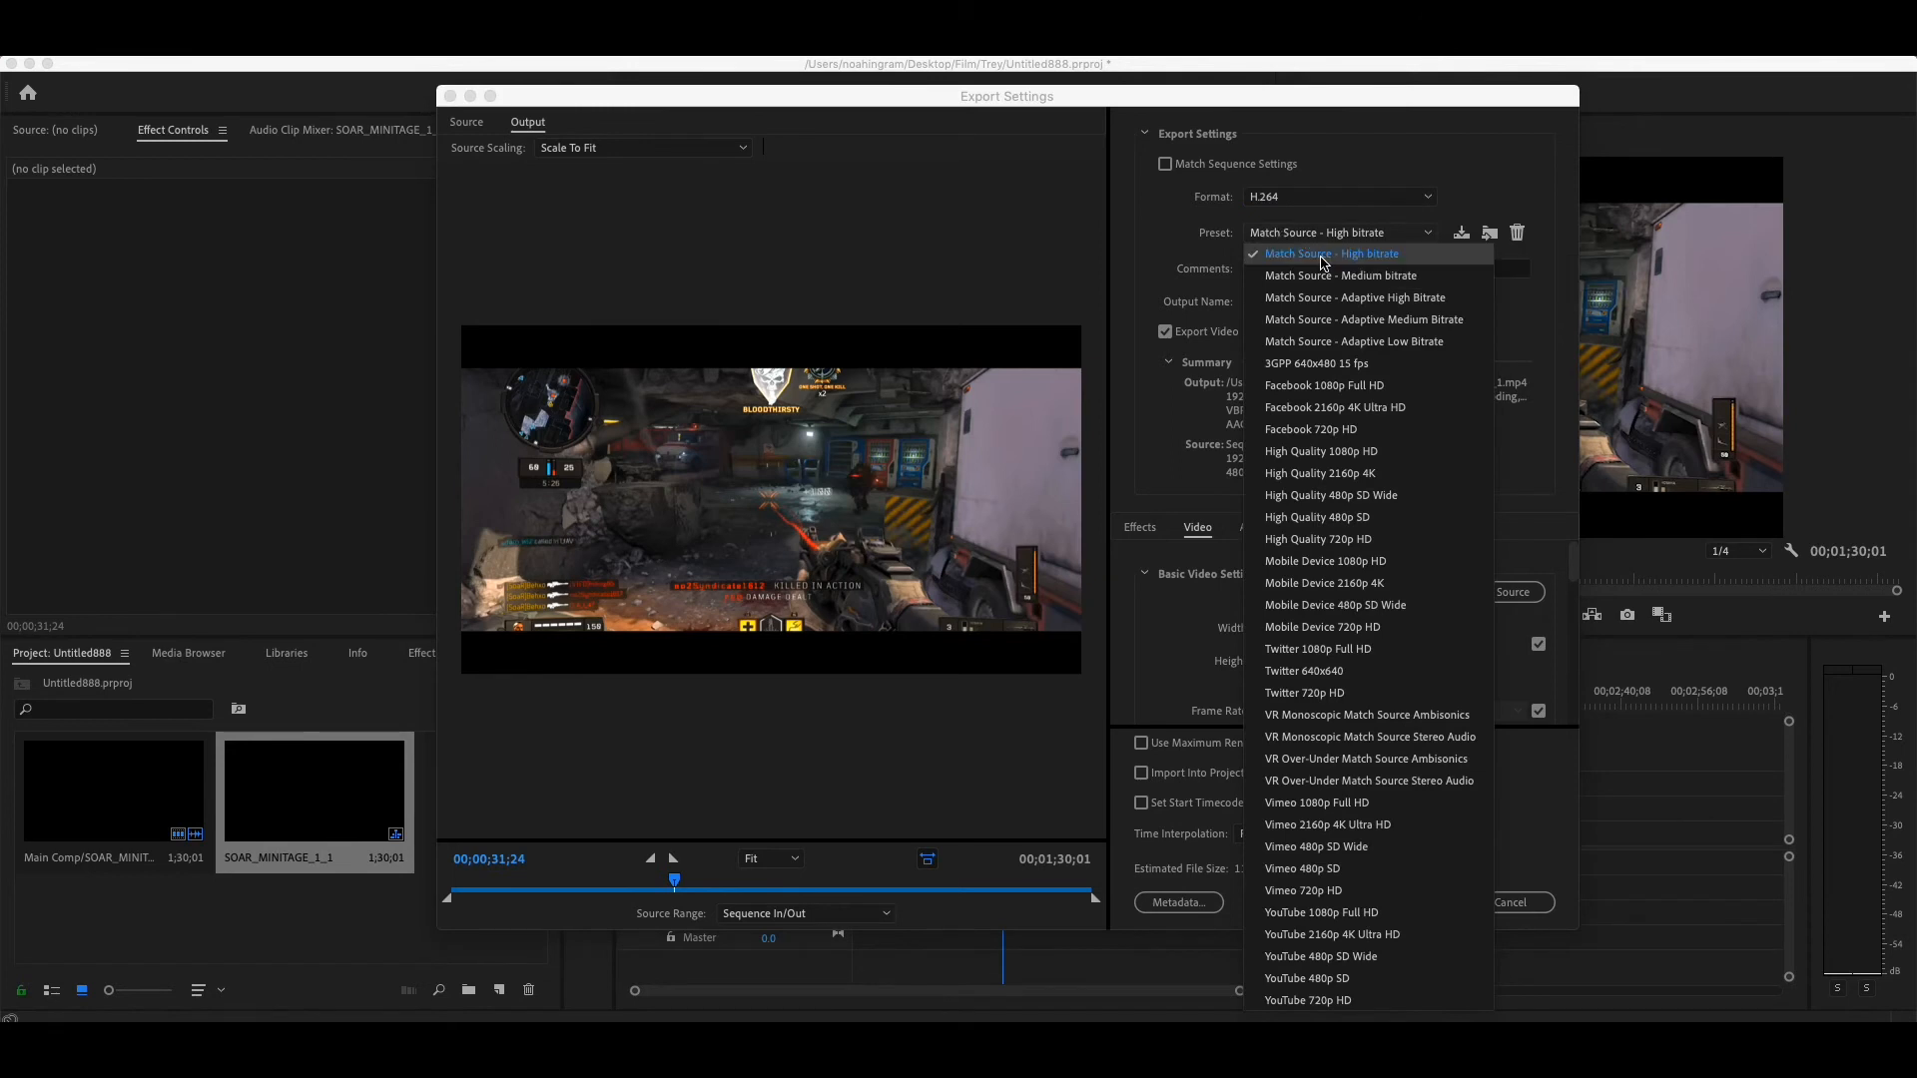
click(1321, 258)
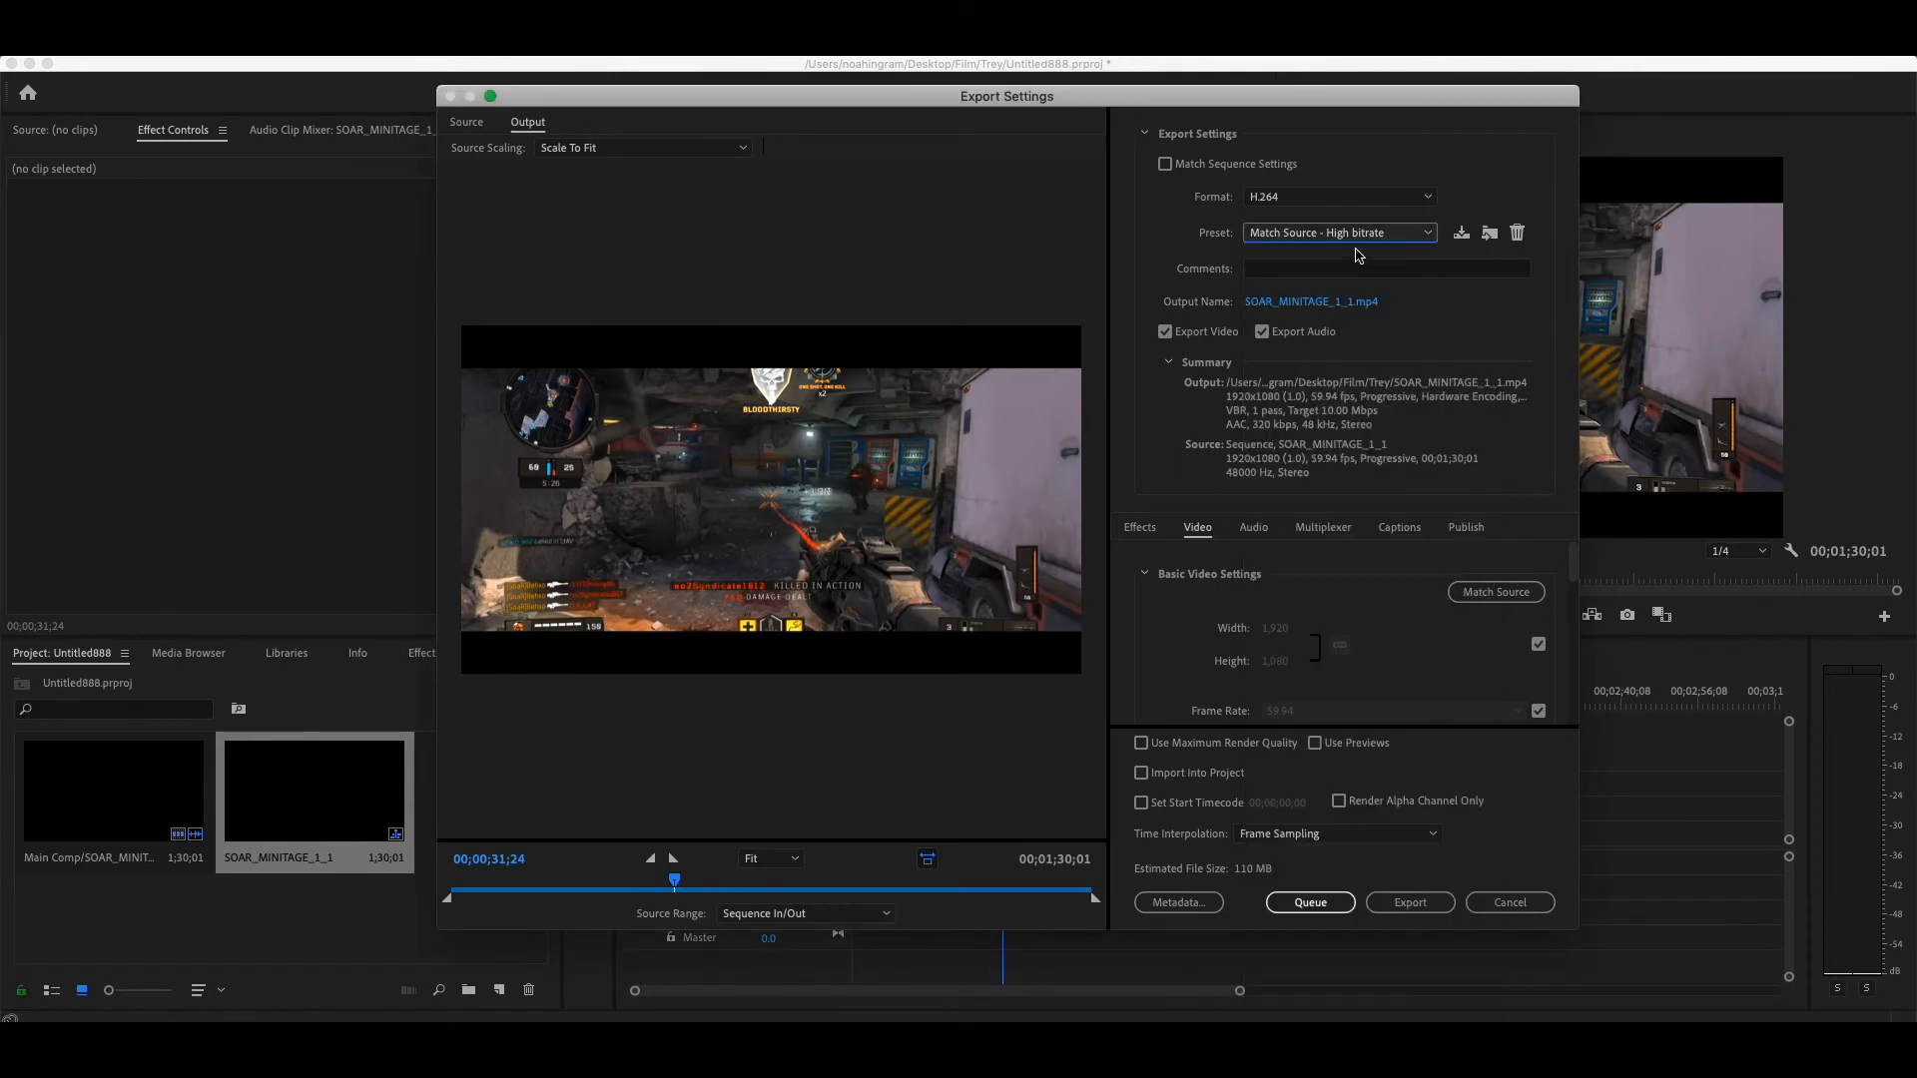
- Set the export destination to the Desktop, keeping the output name SOAR_MINITAGE_1_1 and the MP4 file format
click(1327, 302)
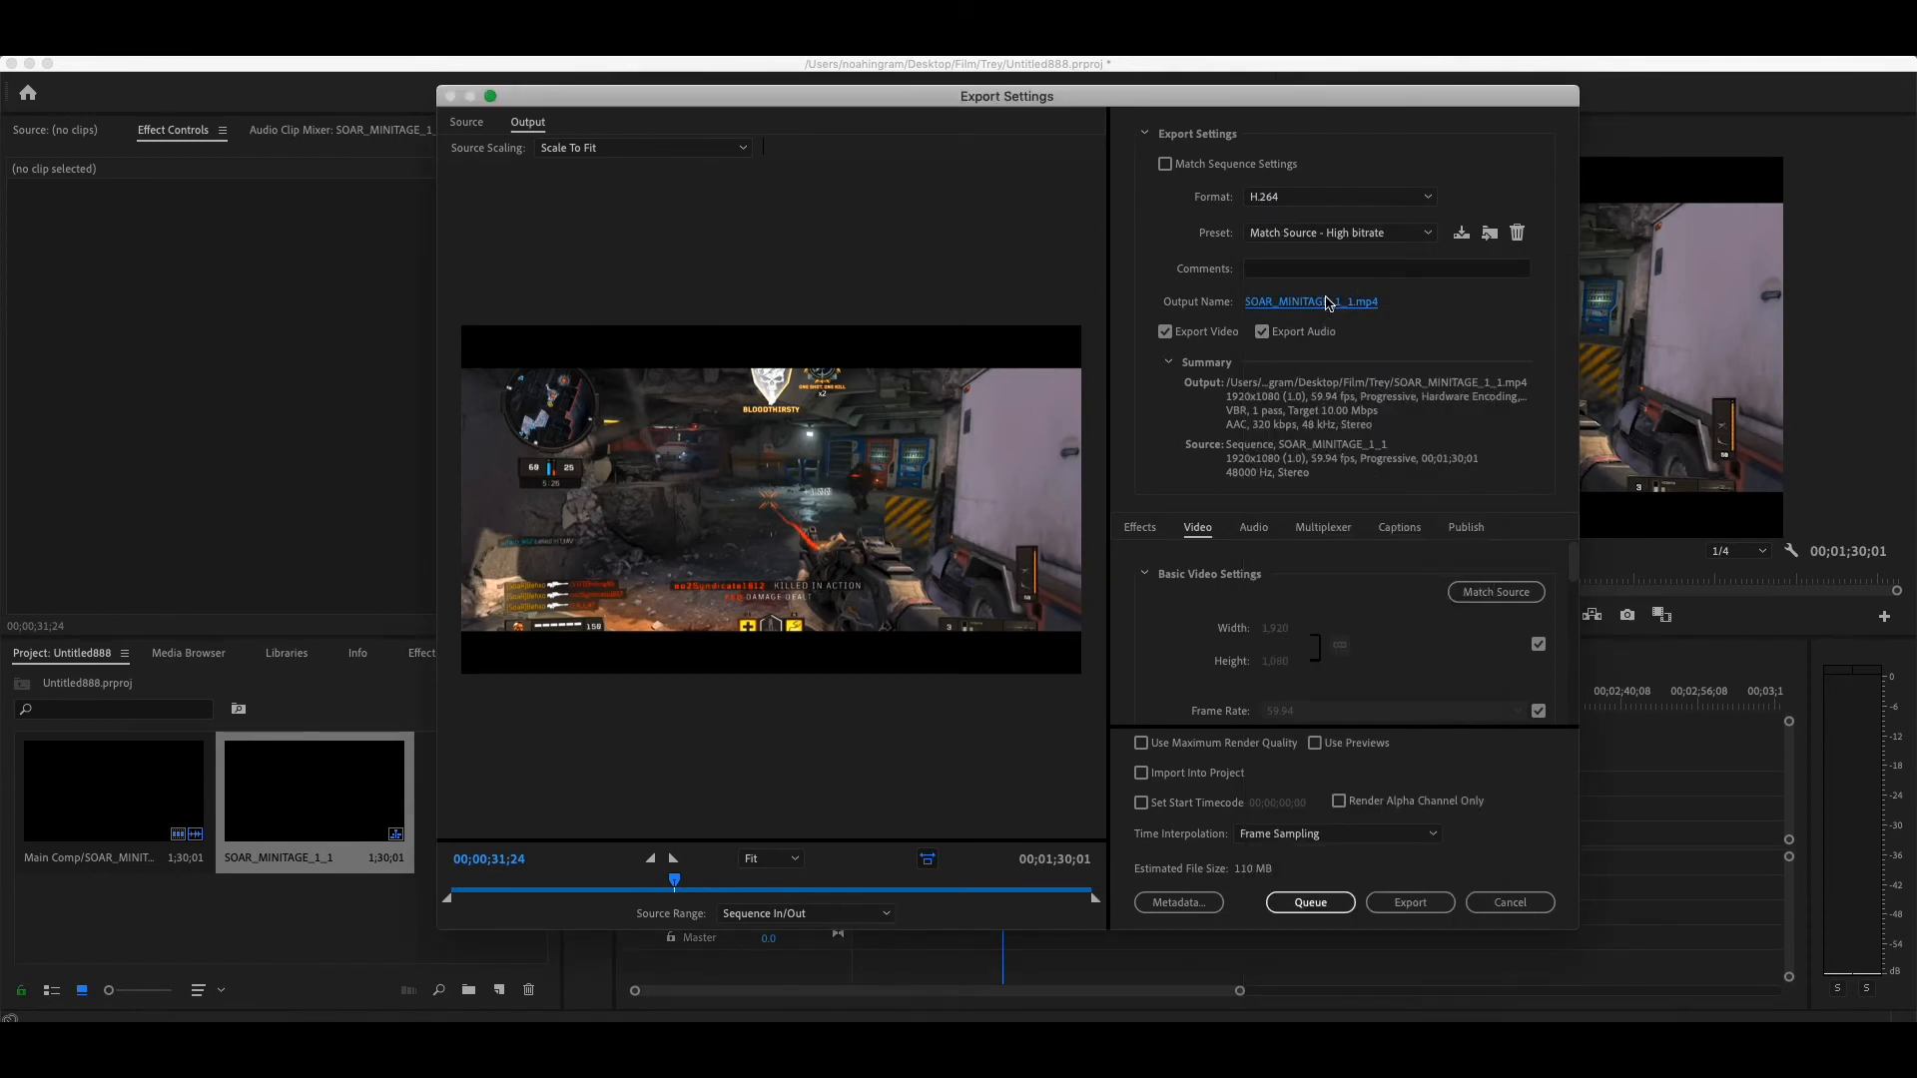
click(1262, 301)
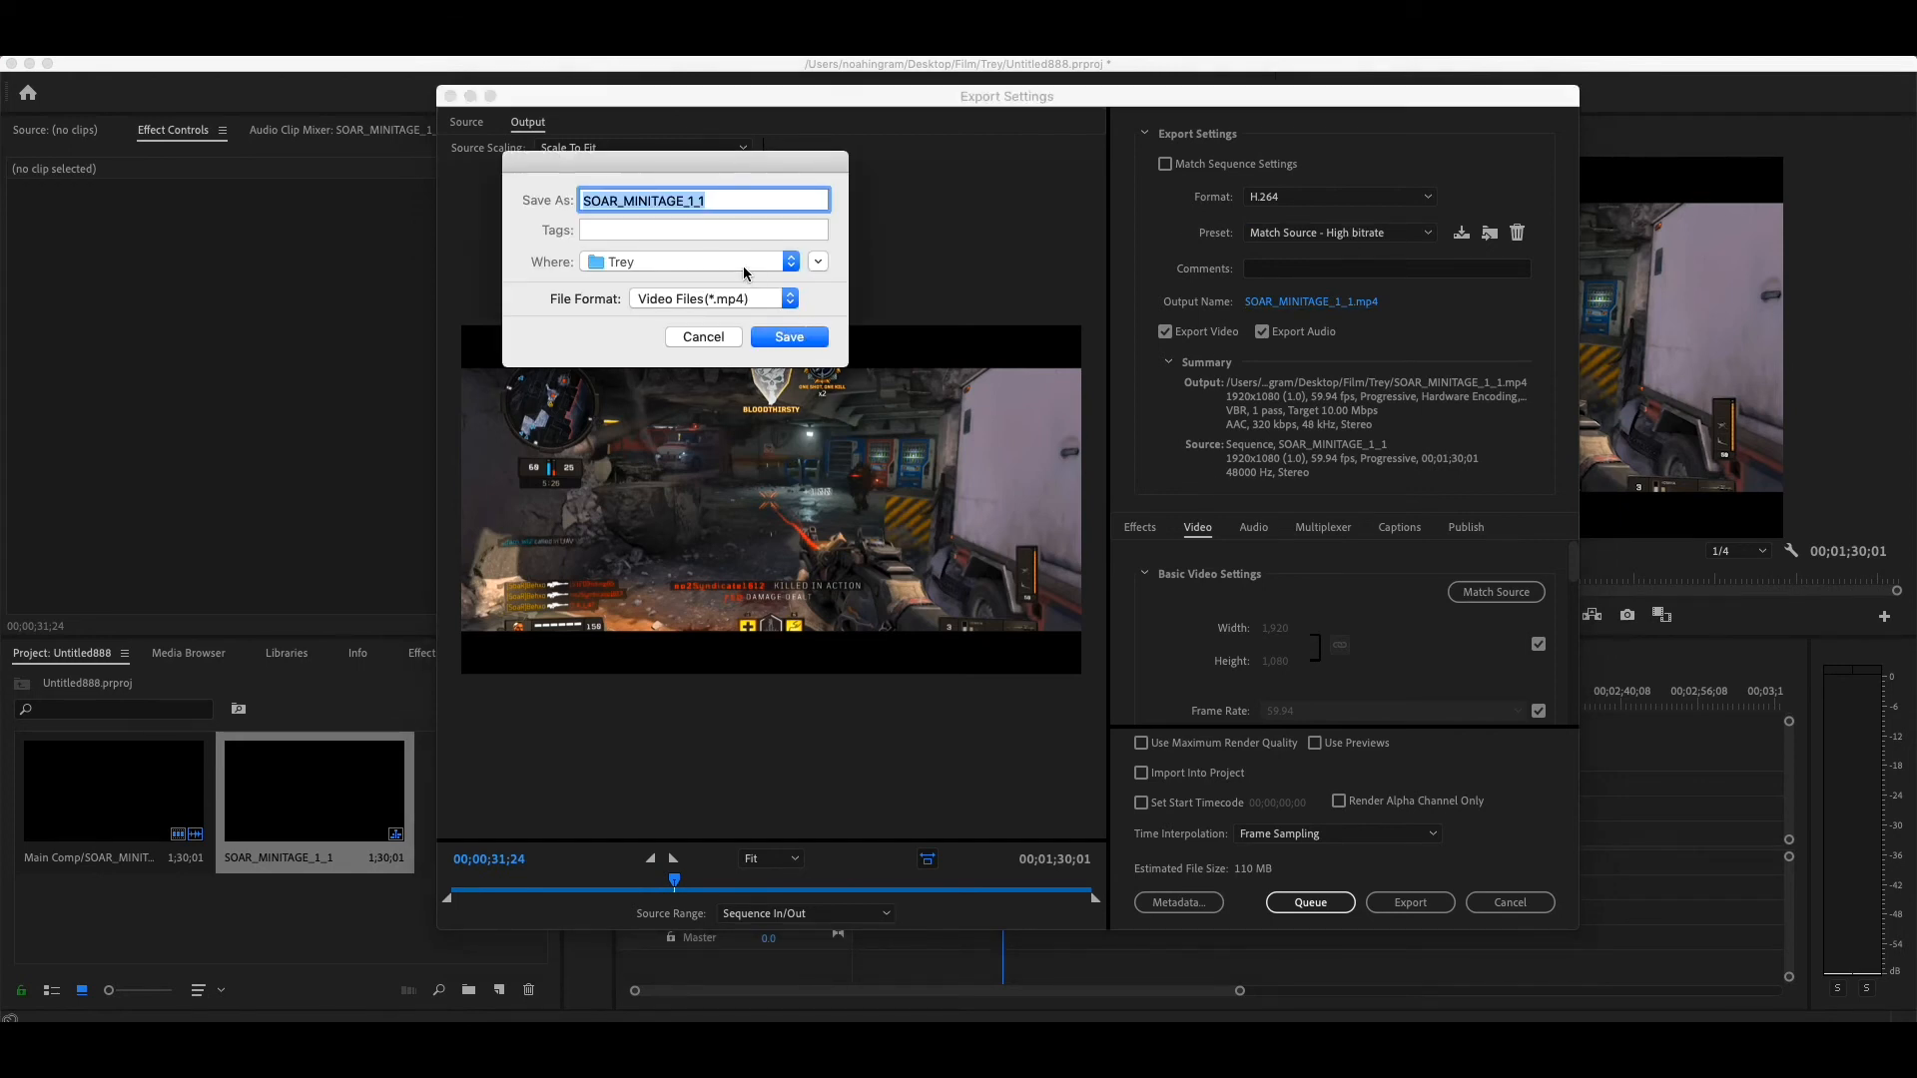
click(739, 263)
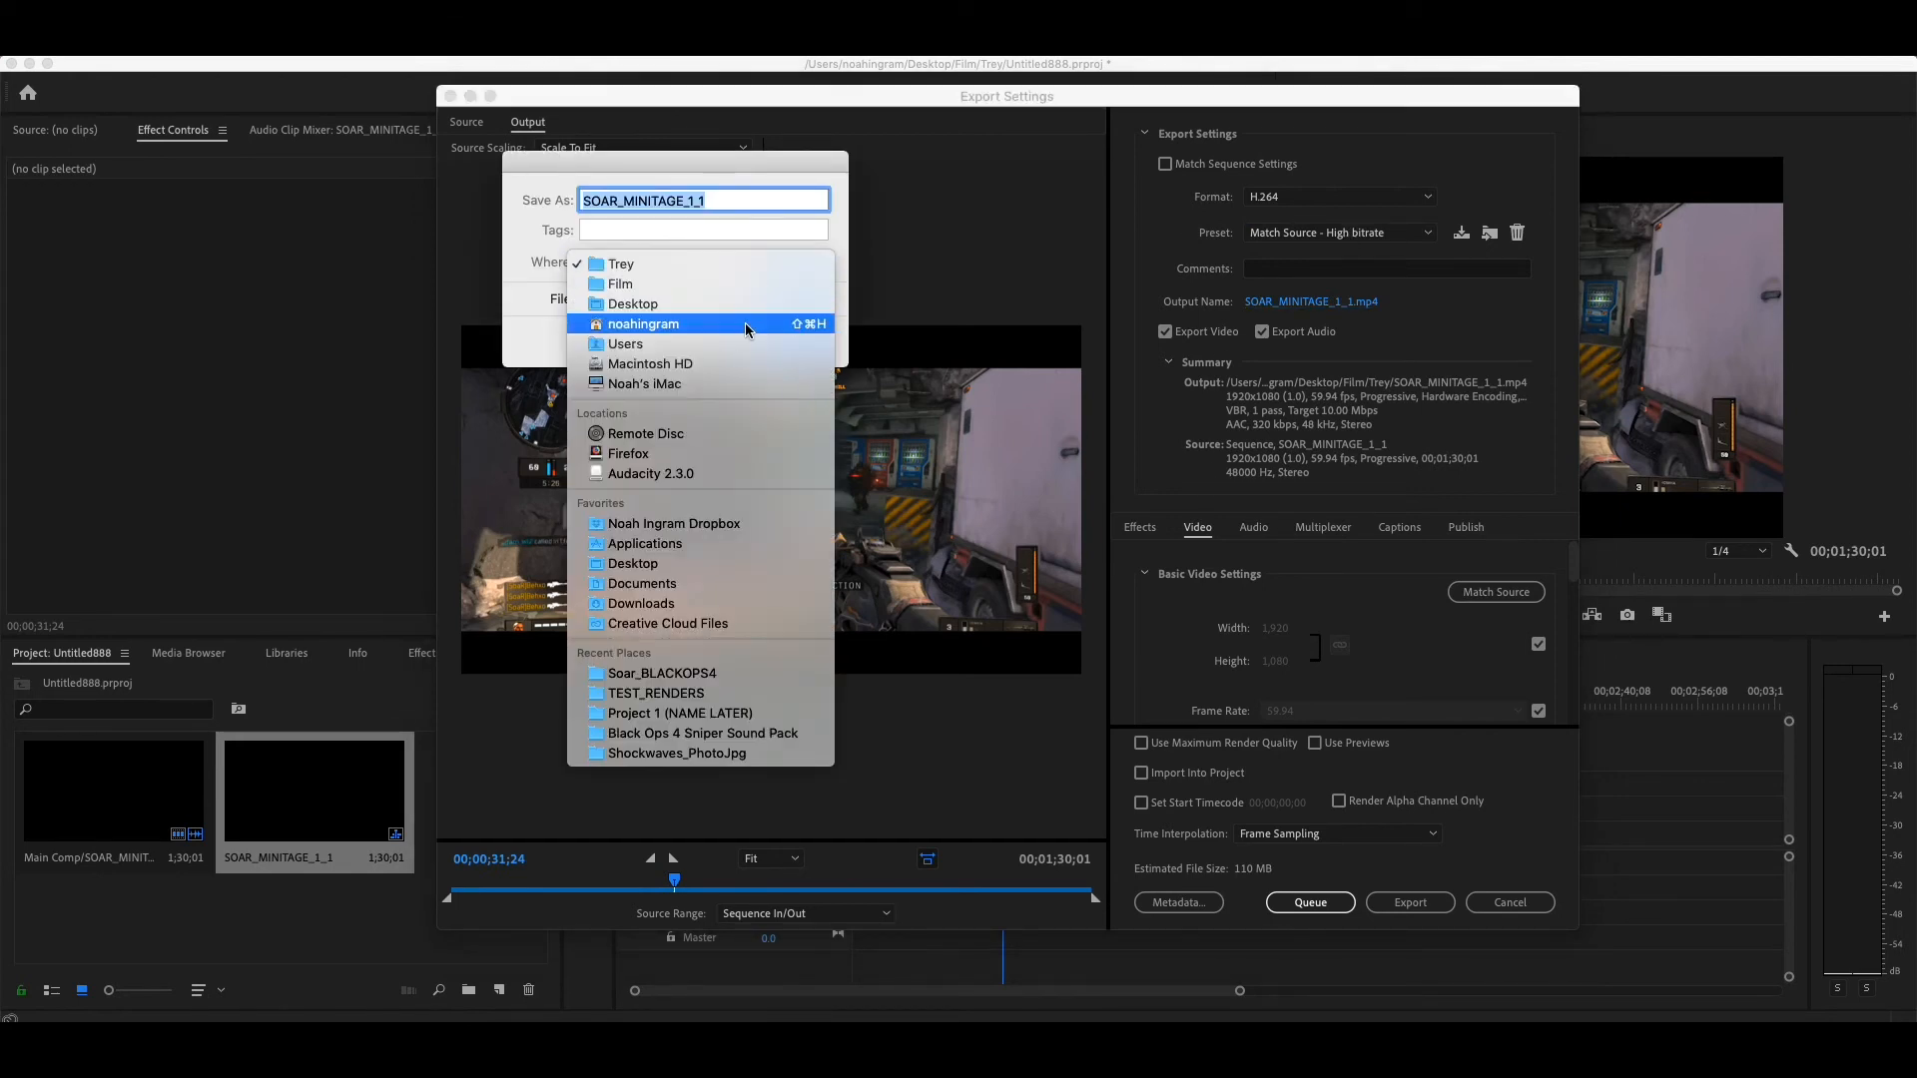
click(747, 299)
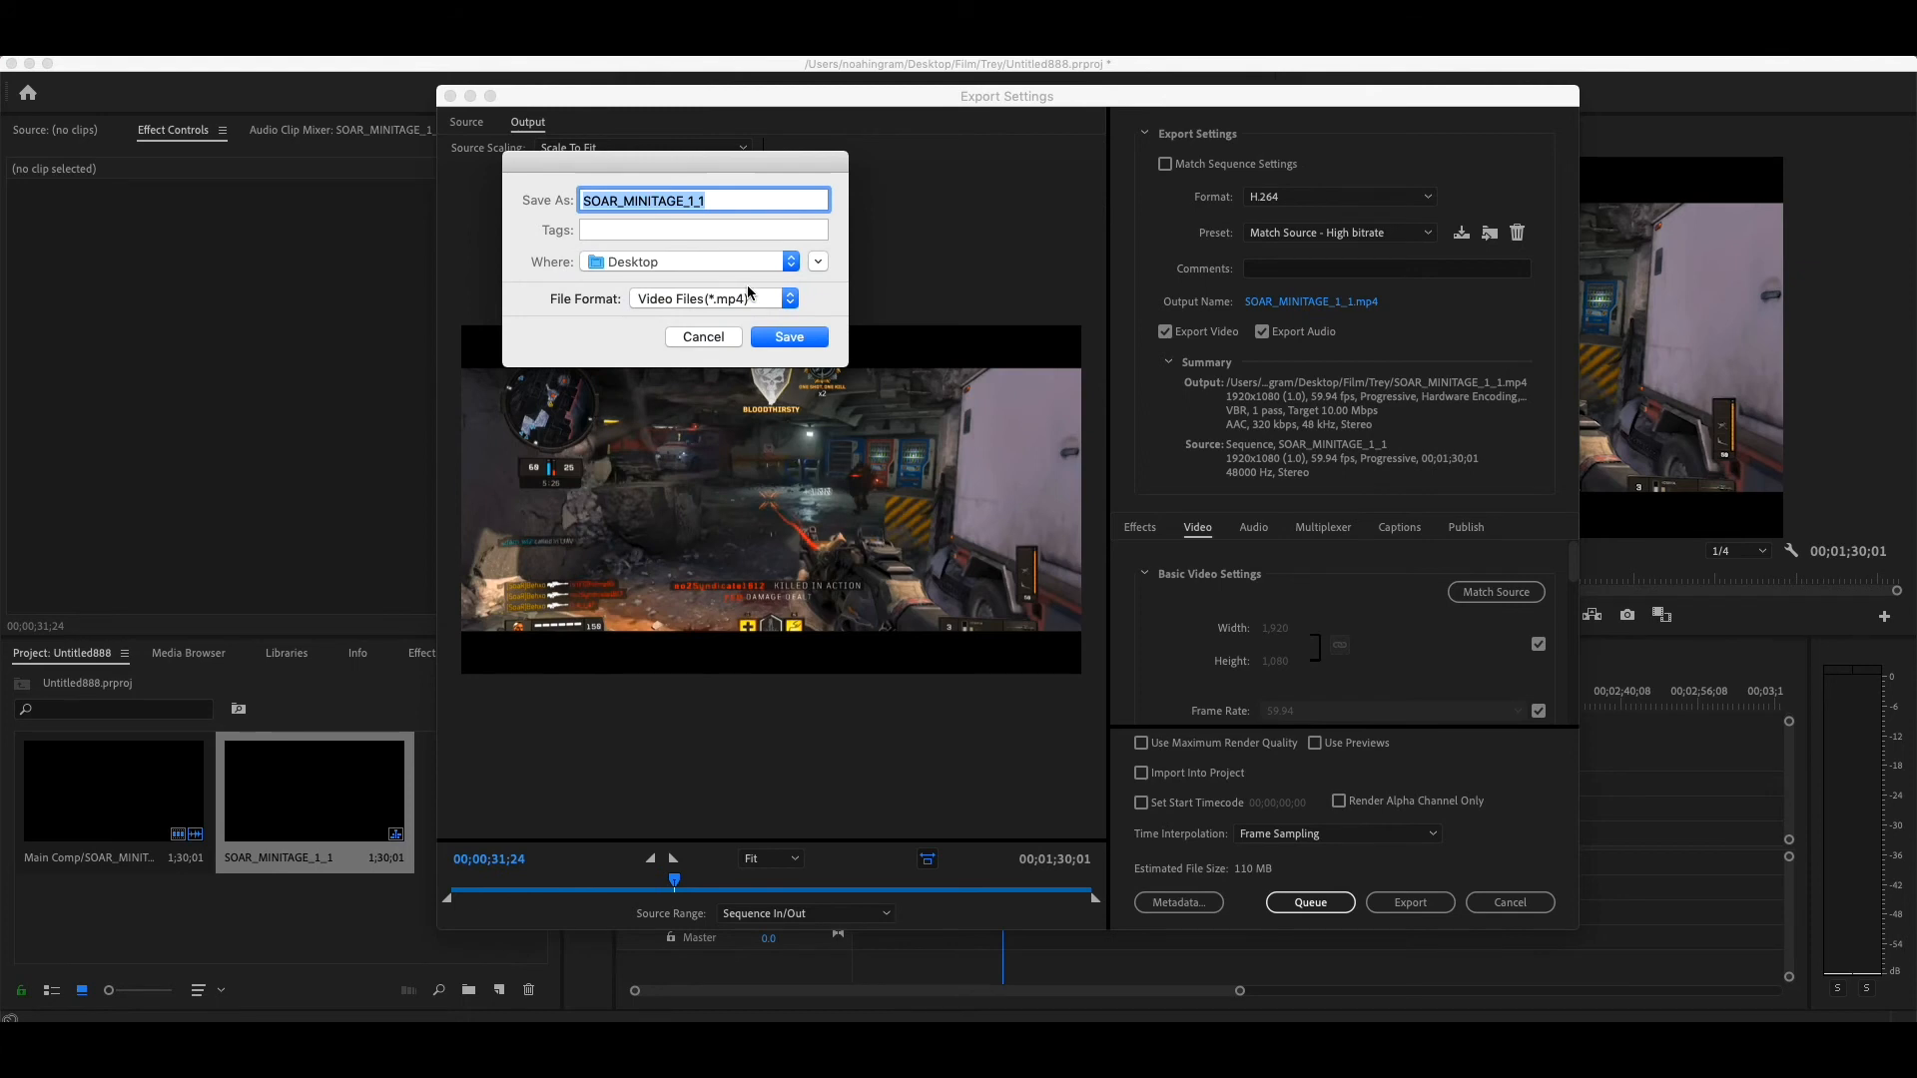
click(796, 263)
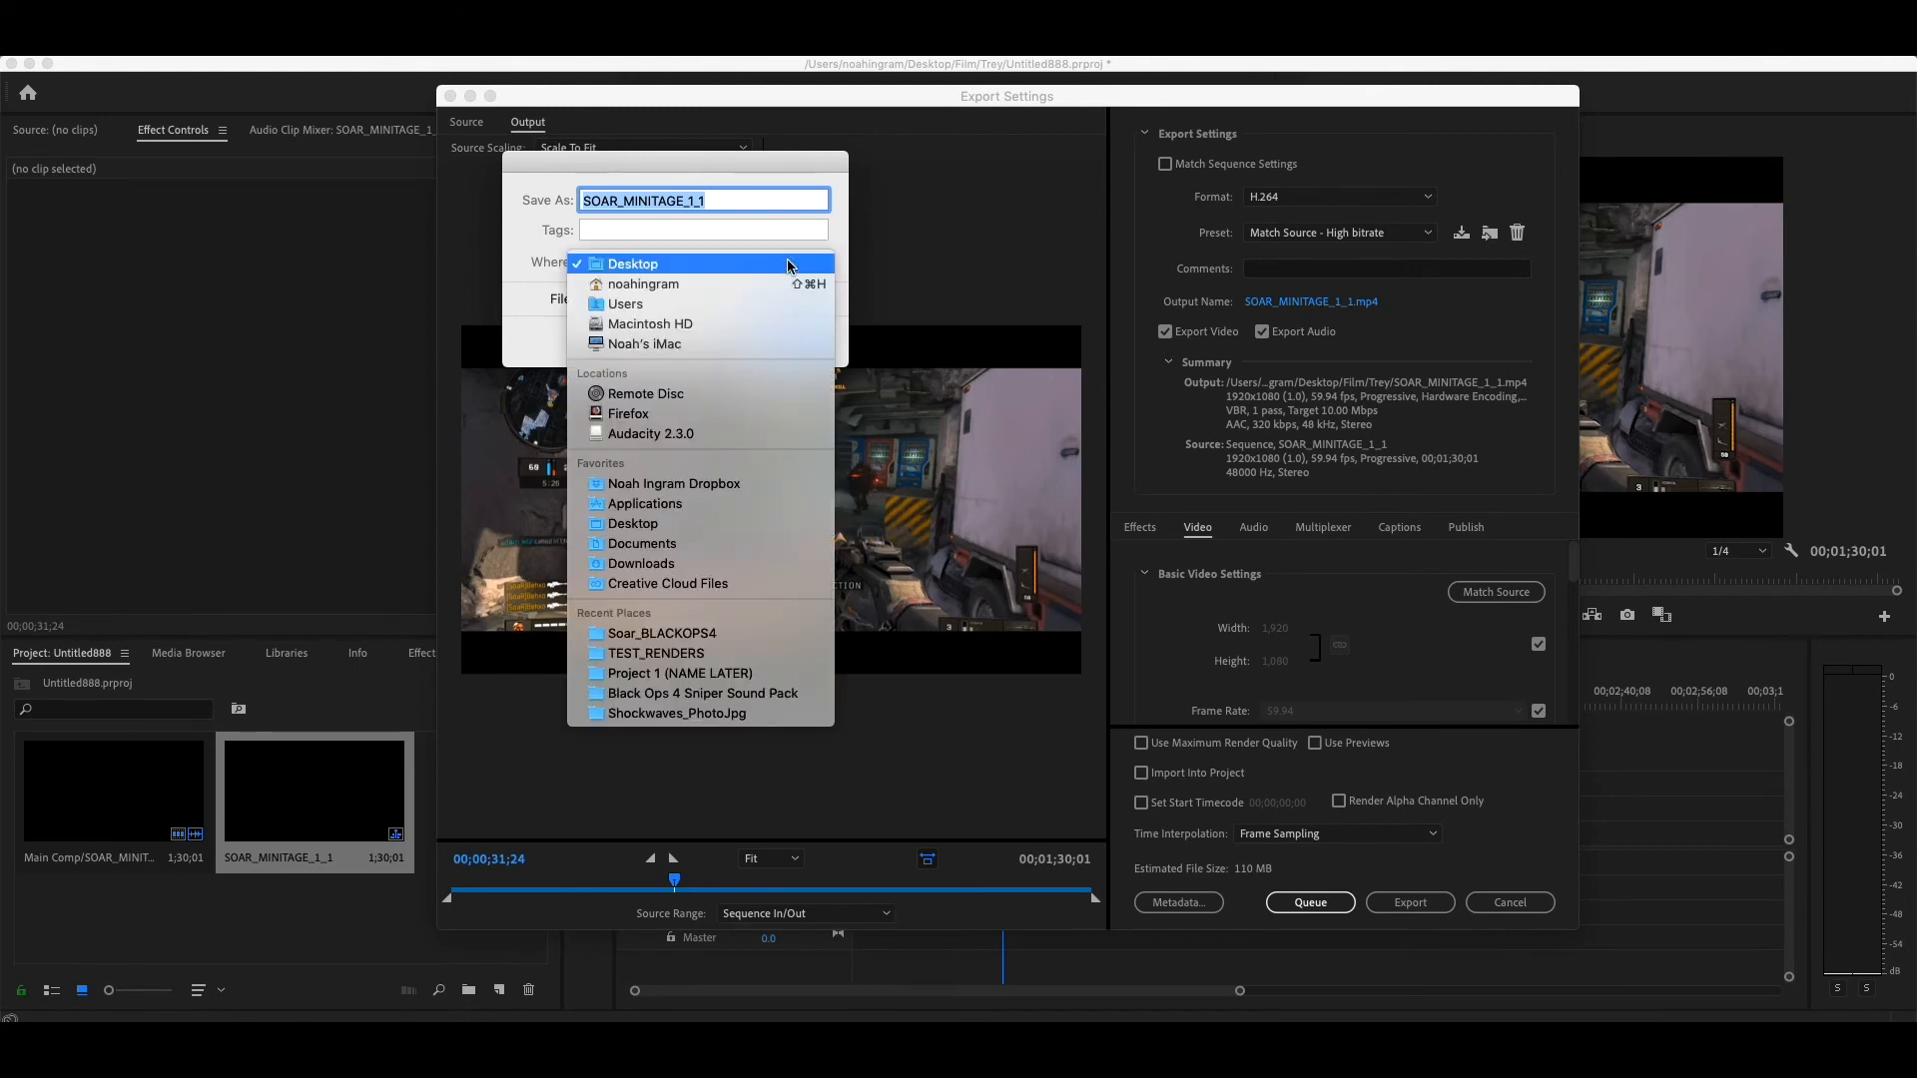
click(761, 263)
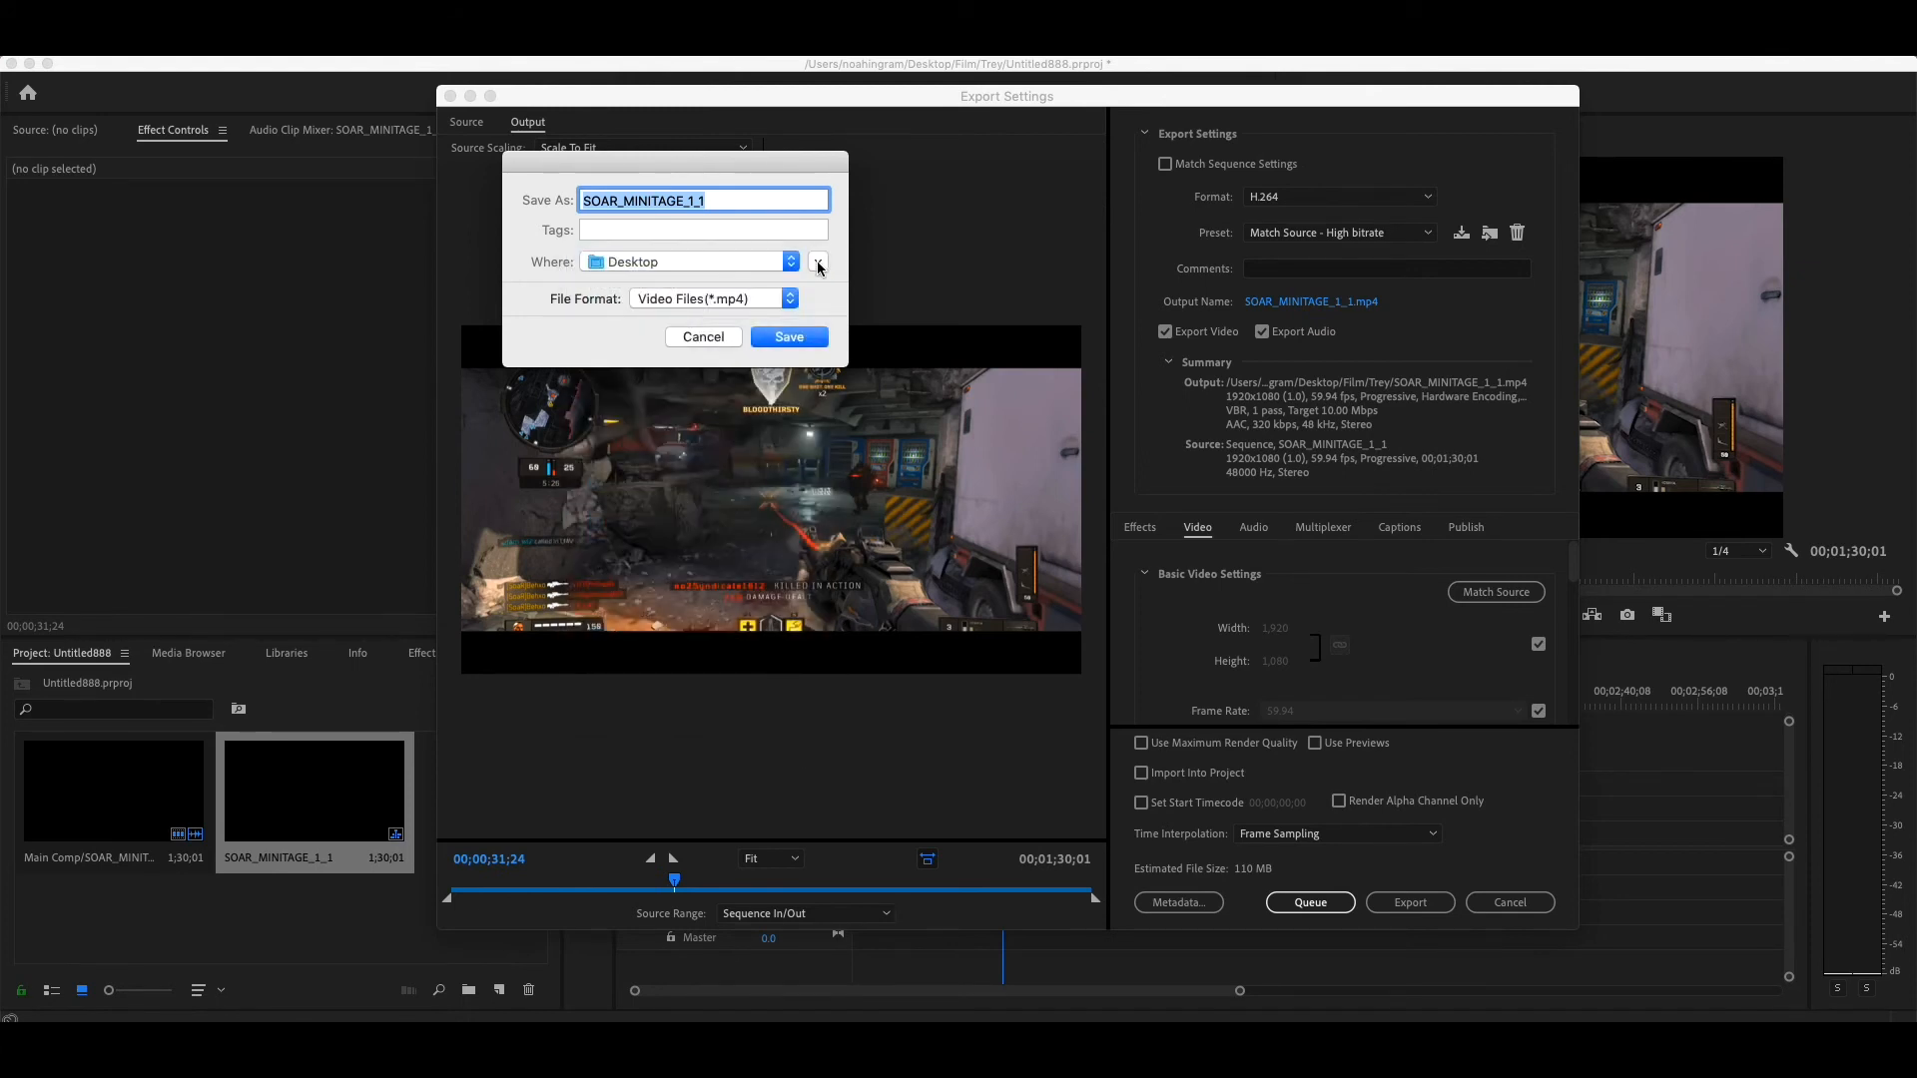
click(818, 263)
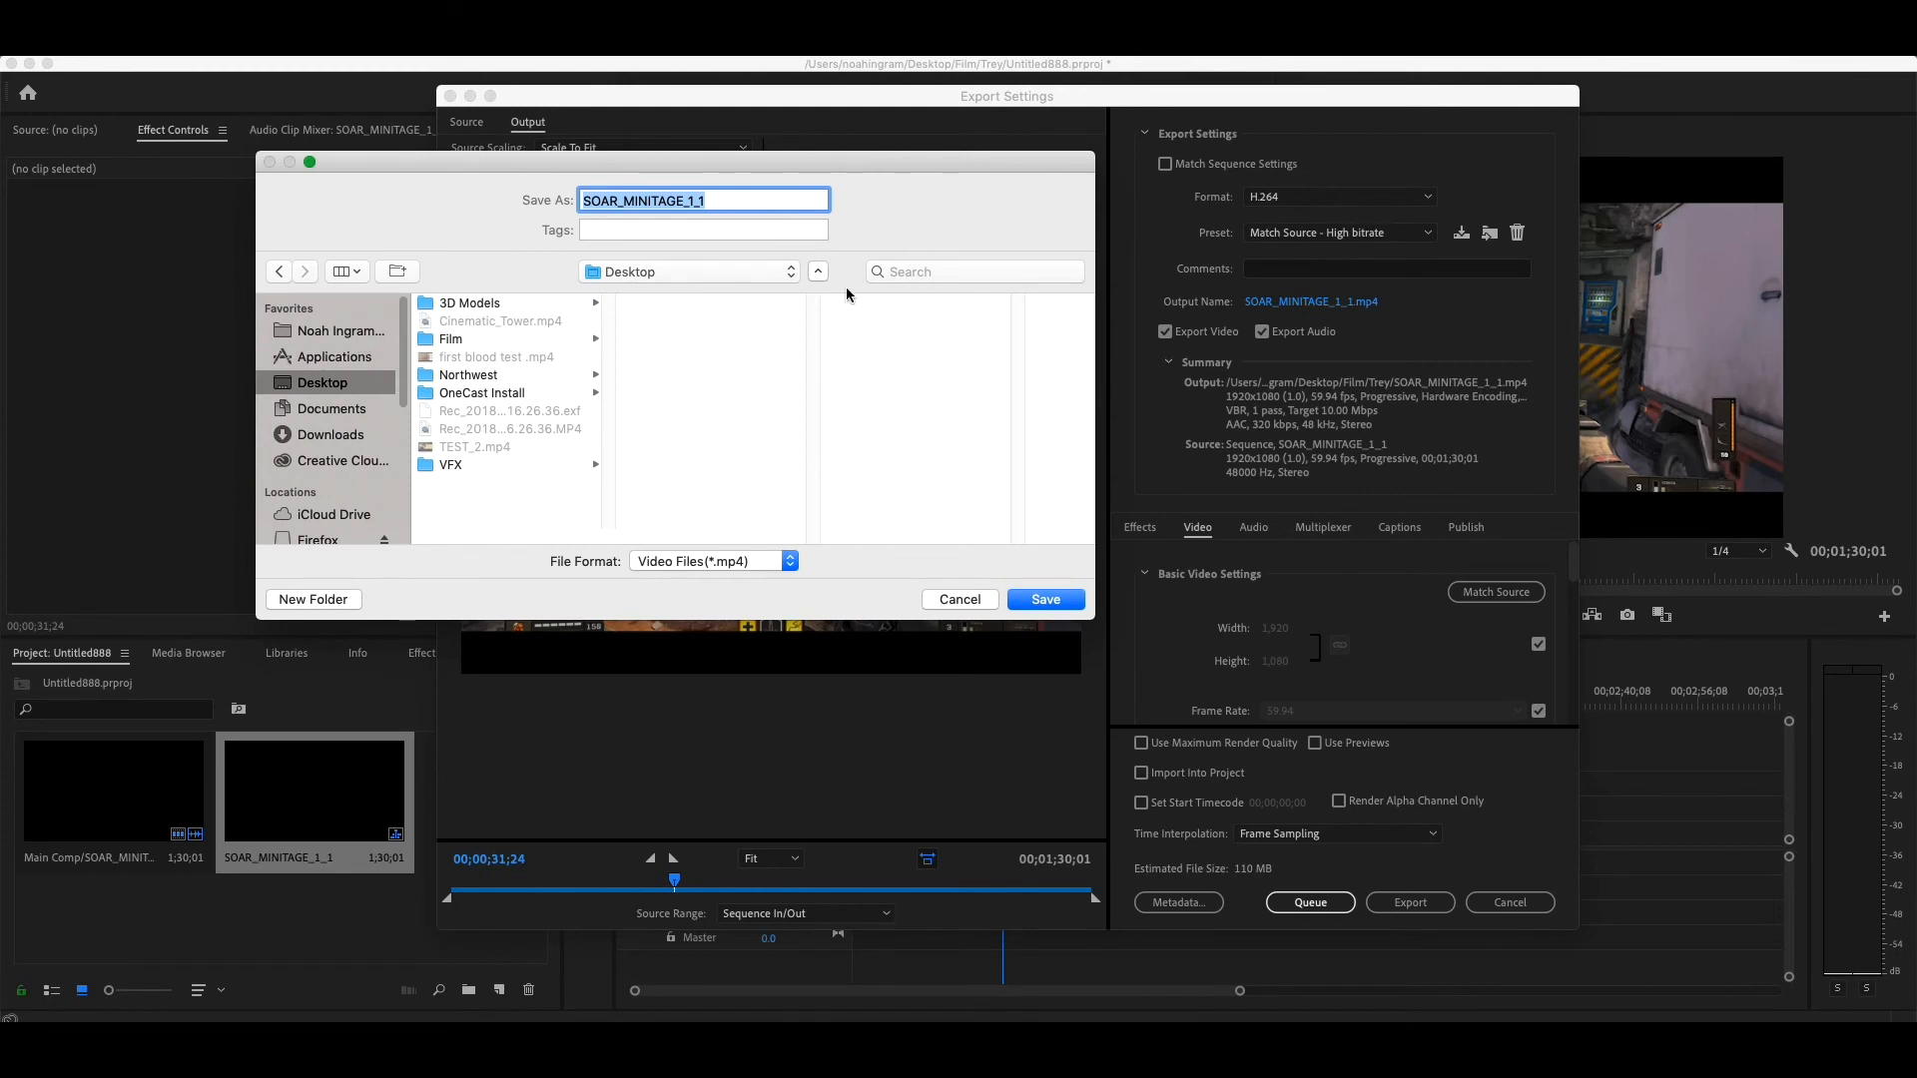
click(817, 272)
click(725, 304)
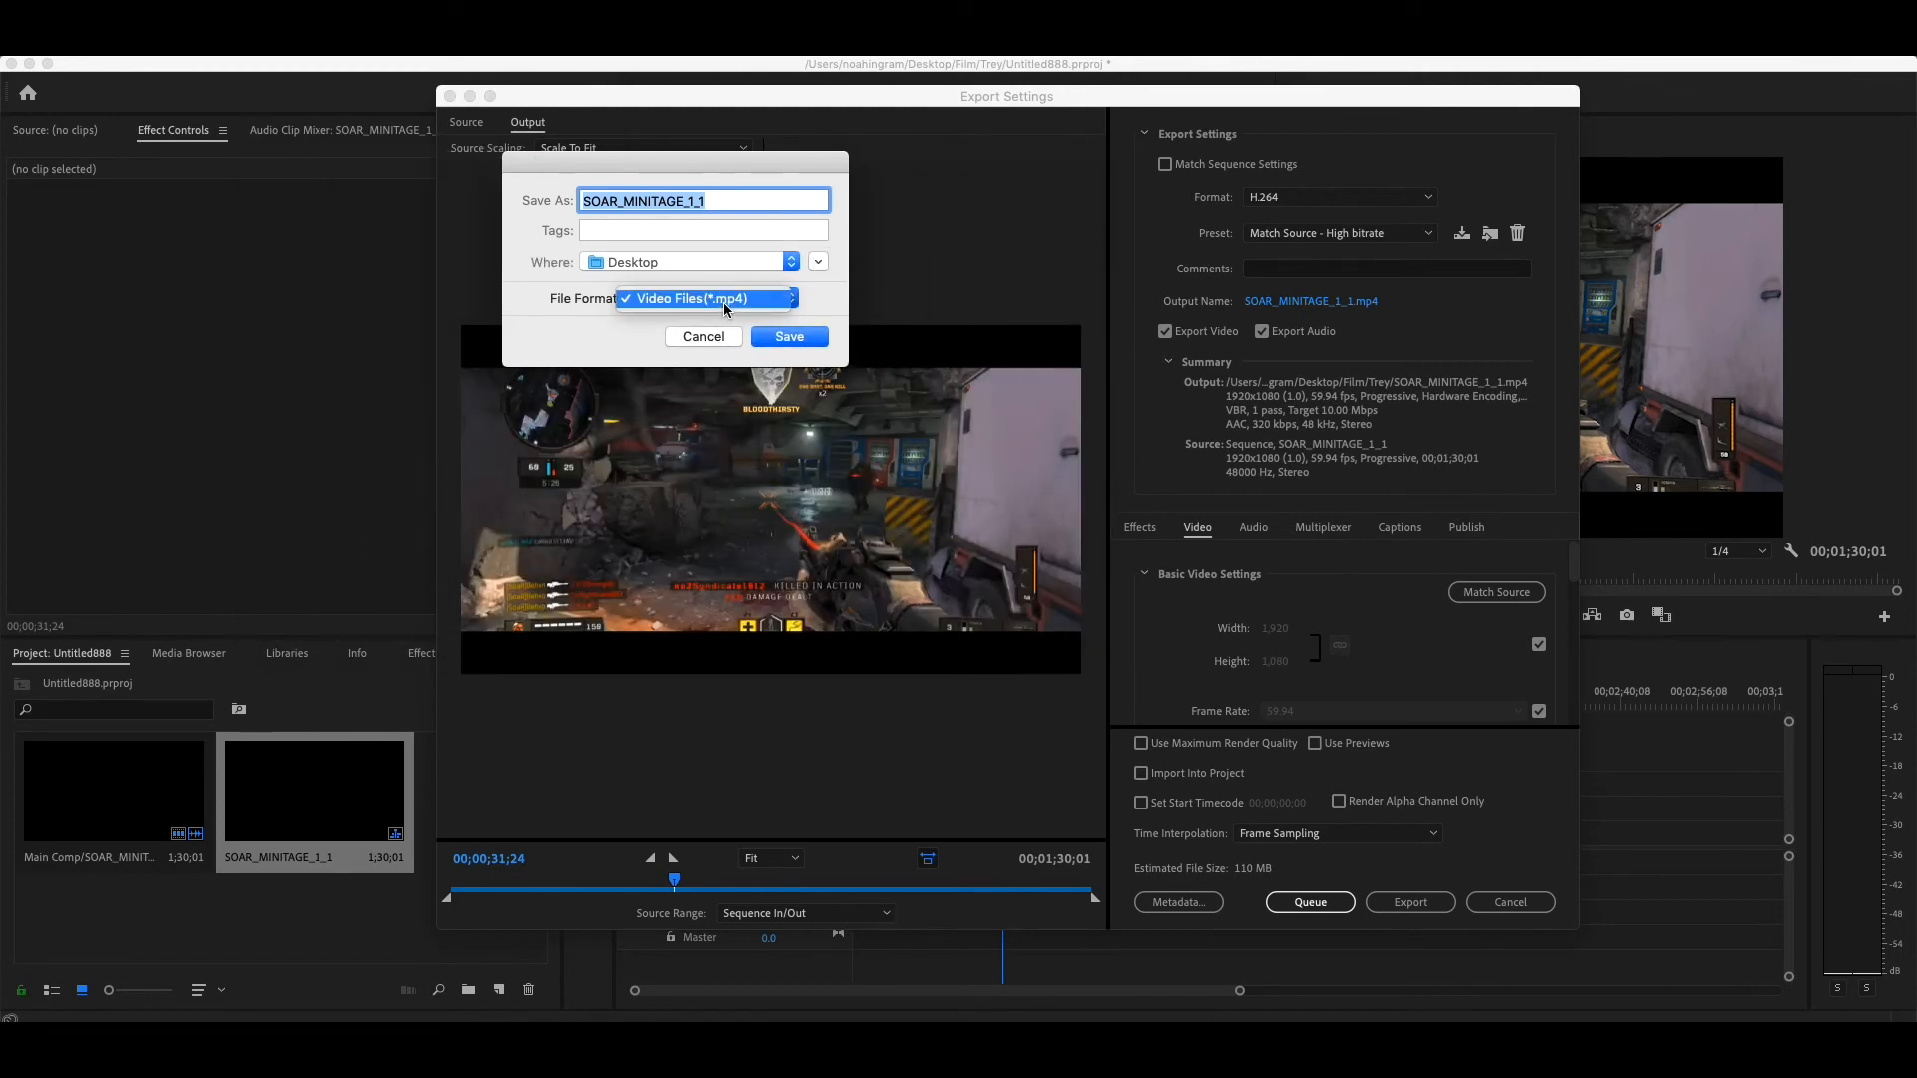
click(723, 305)
click(788, 337)
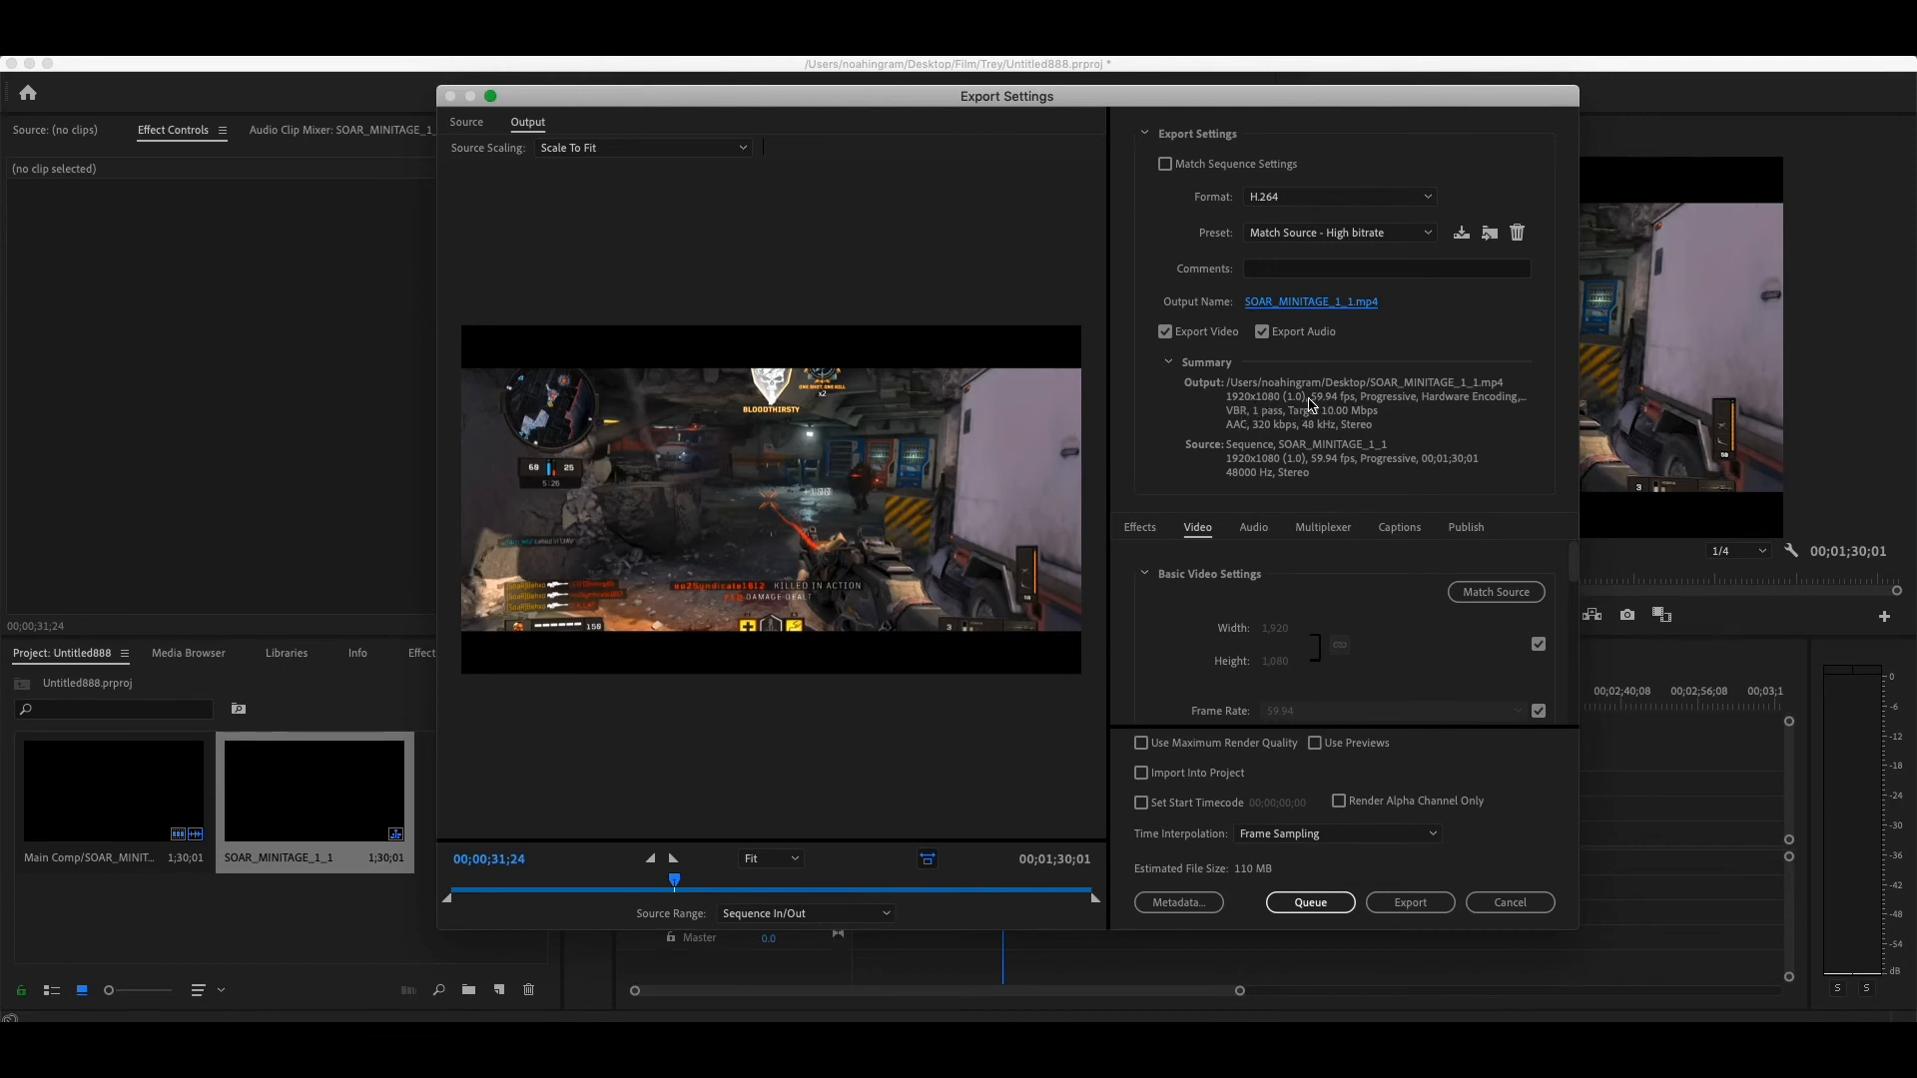
- Choose Hardware Encoding as the performance option in the video encoding settings
scroll(1435, 615, down, 3)
scroll(1436, 615, down, 4)
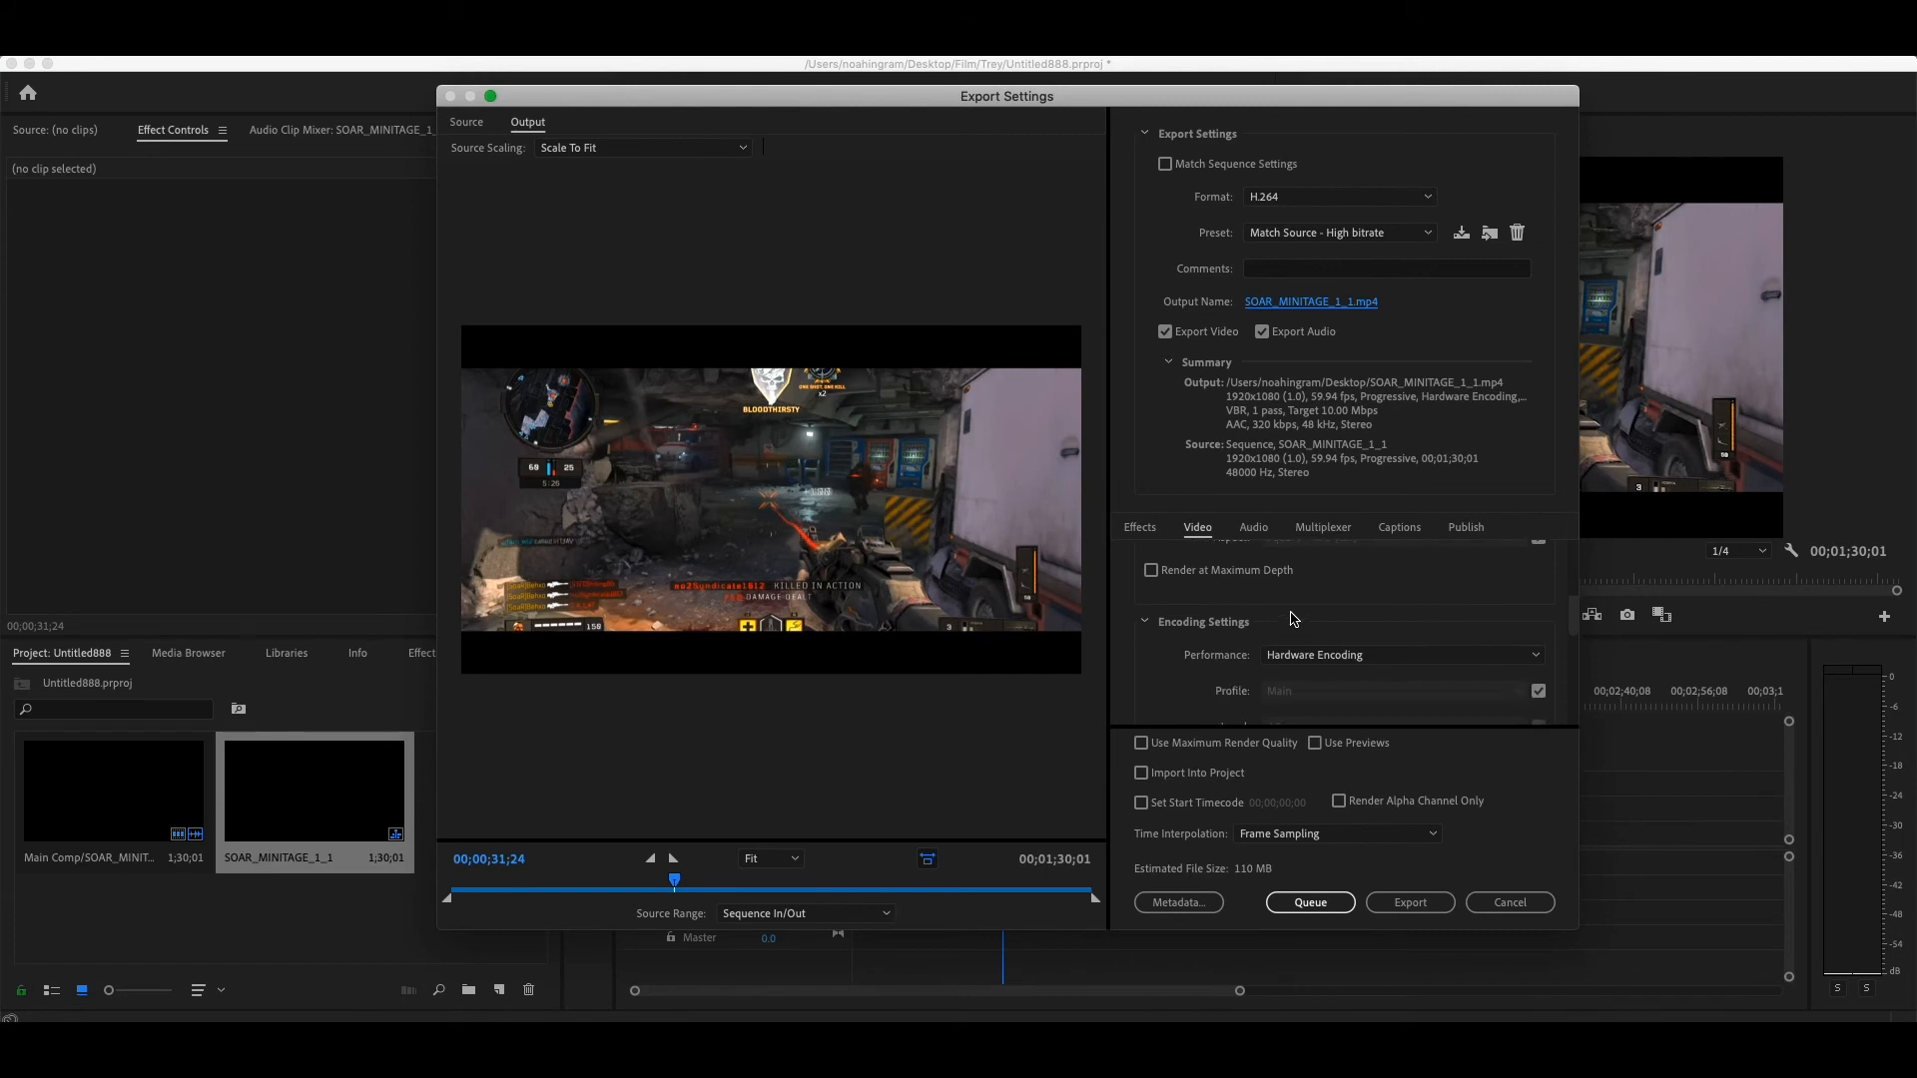
scroll(1476, 692, down, 2)
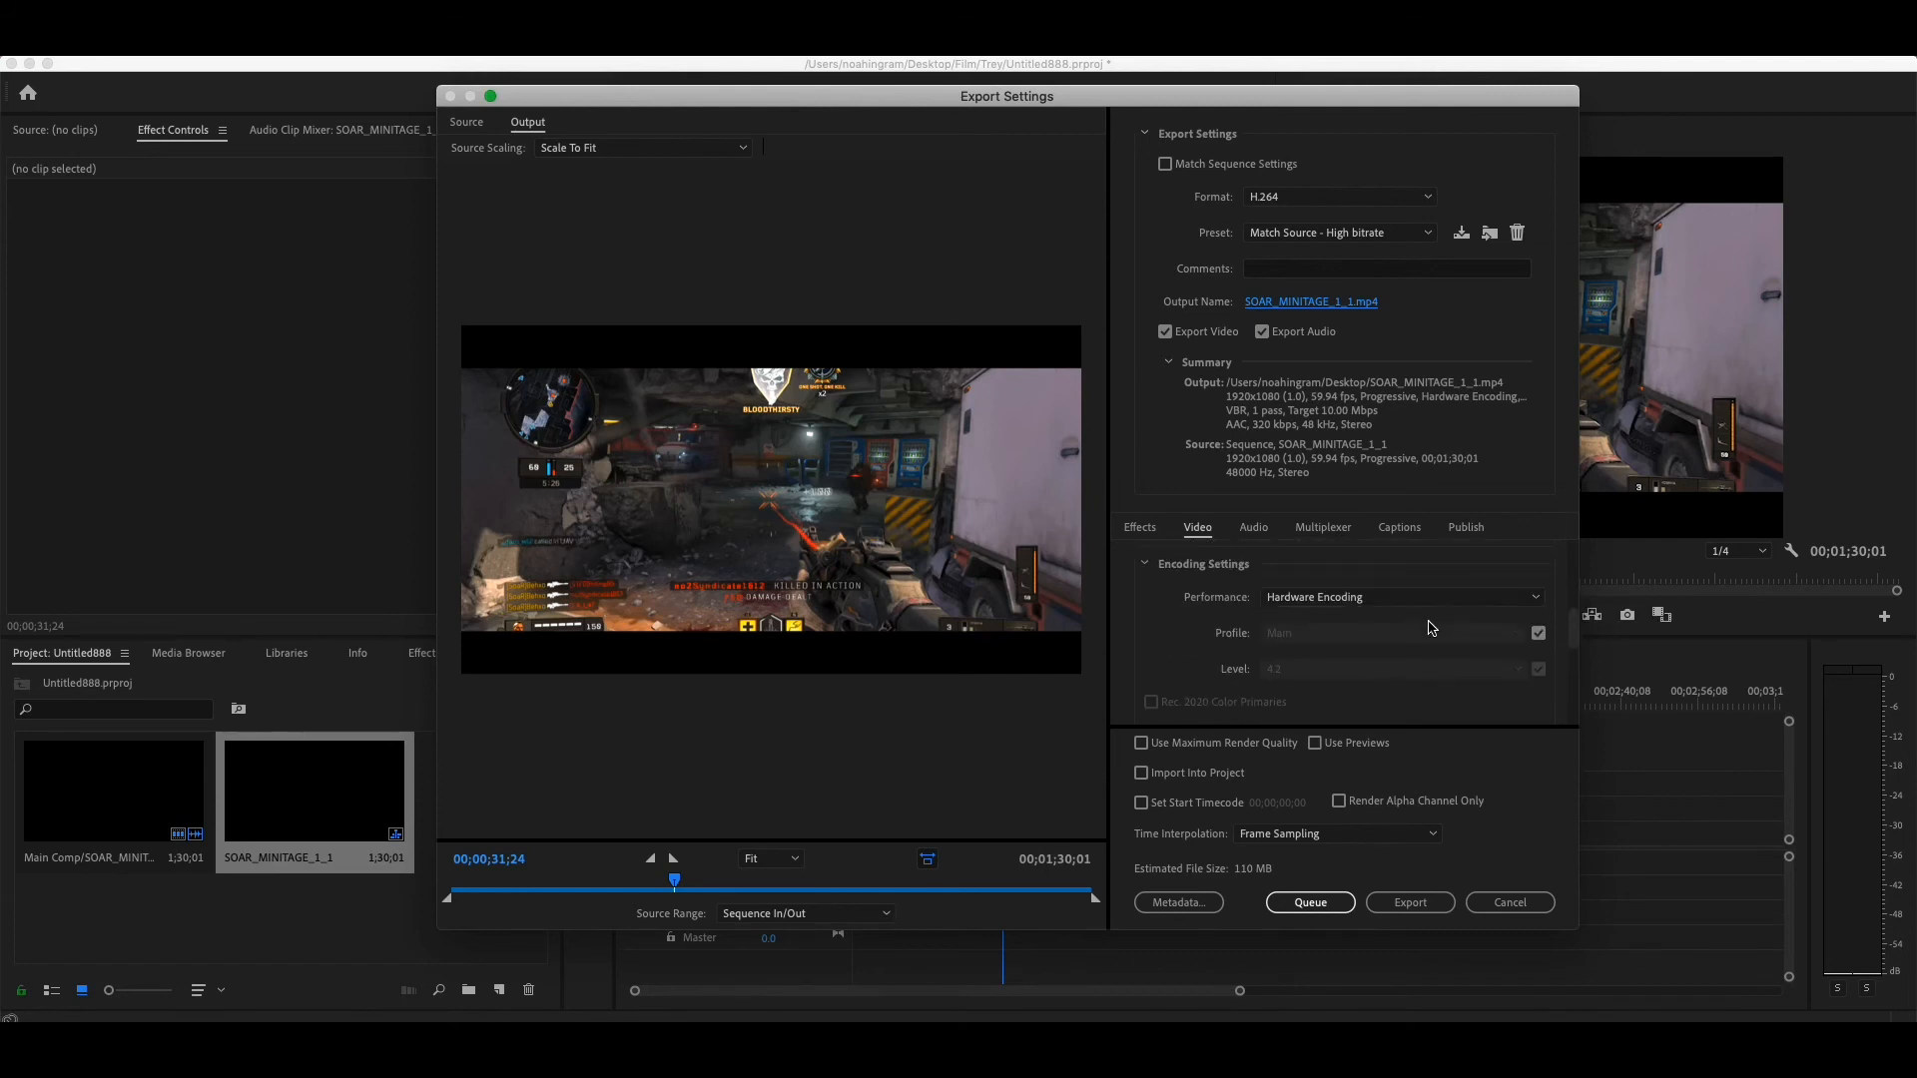
click(1369, 599)
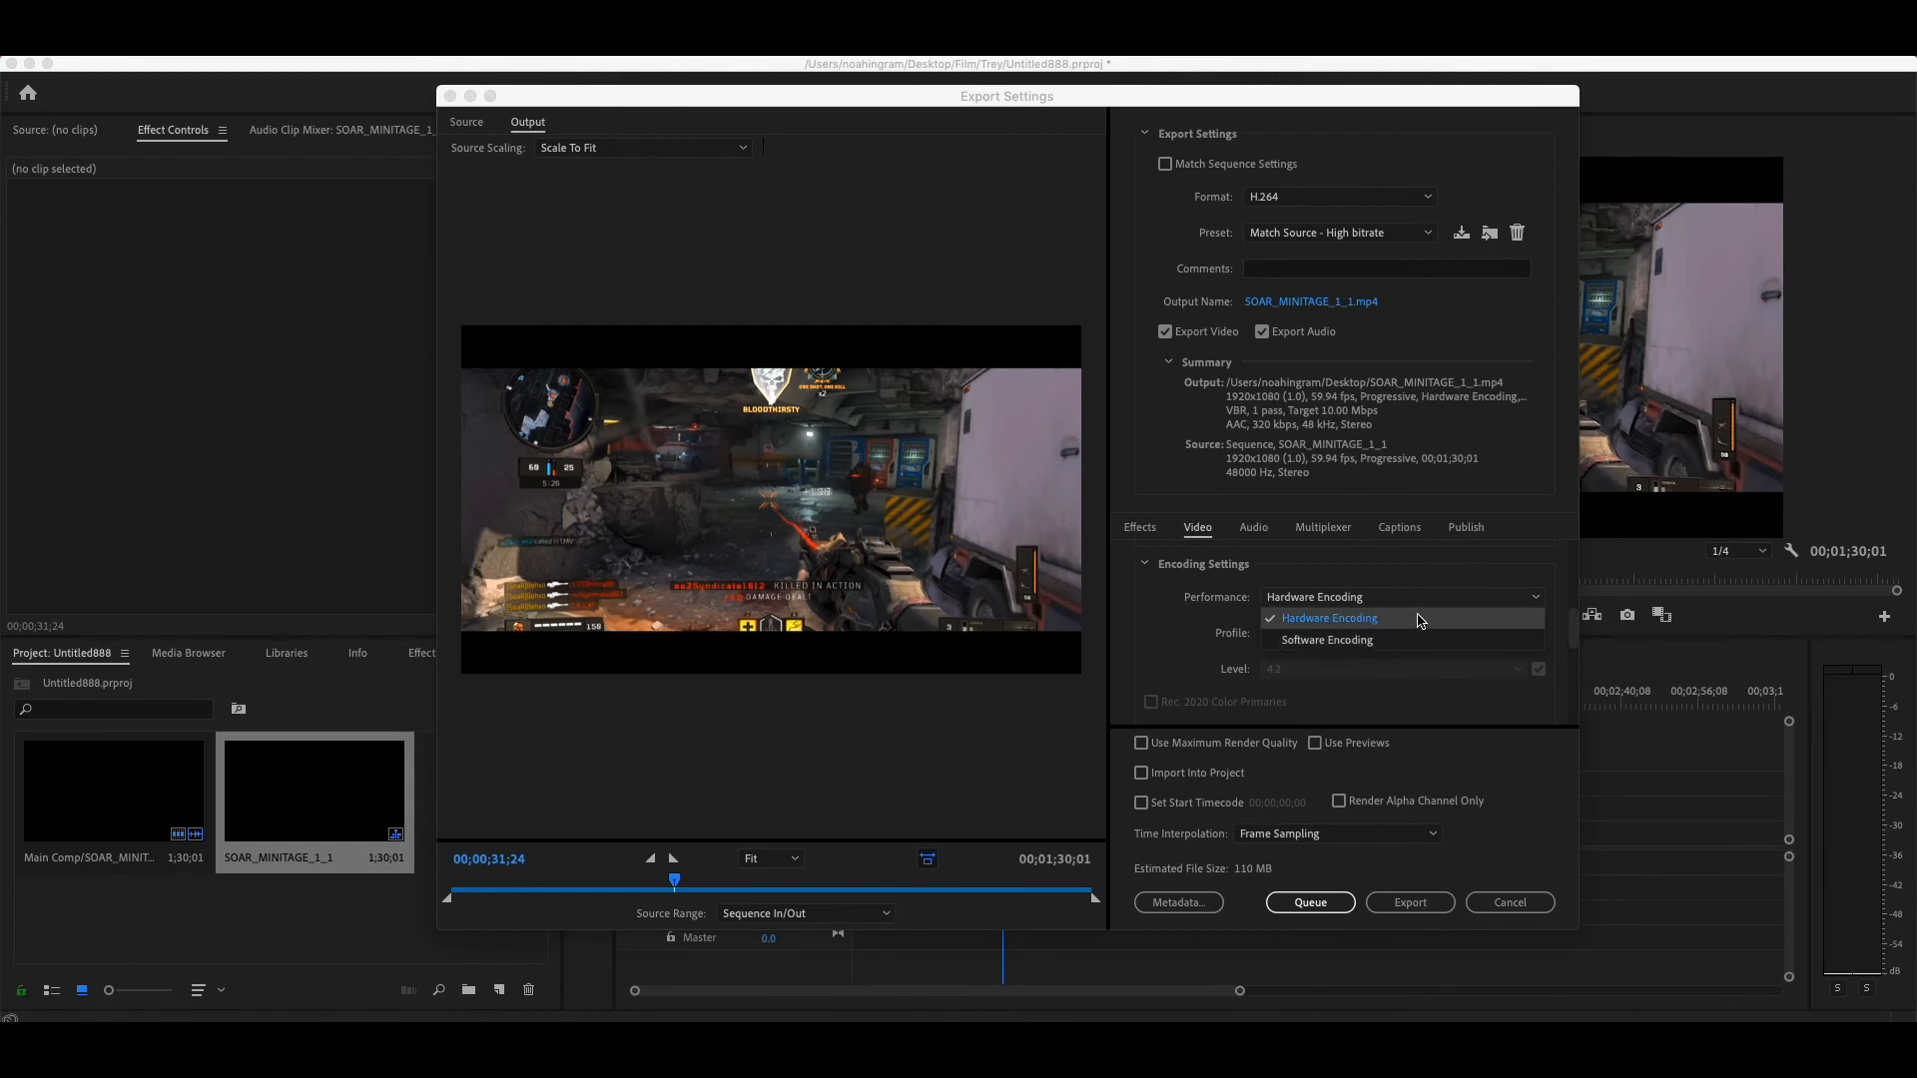
click(1366, 619)
- Set the bitrate encoding to VBR, 2 pass in the H.264 video bitrate settings
scroll(1367, 628, down, 5)
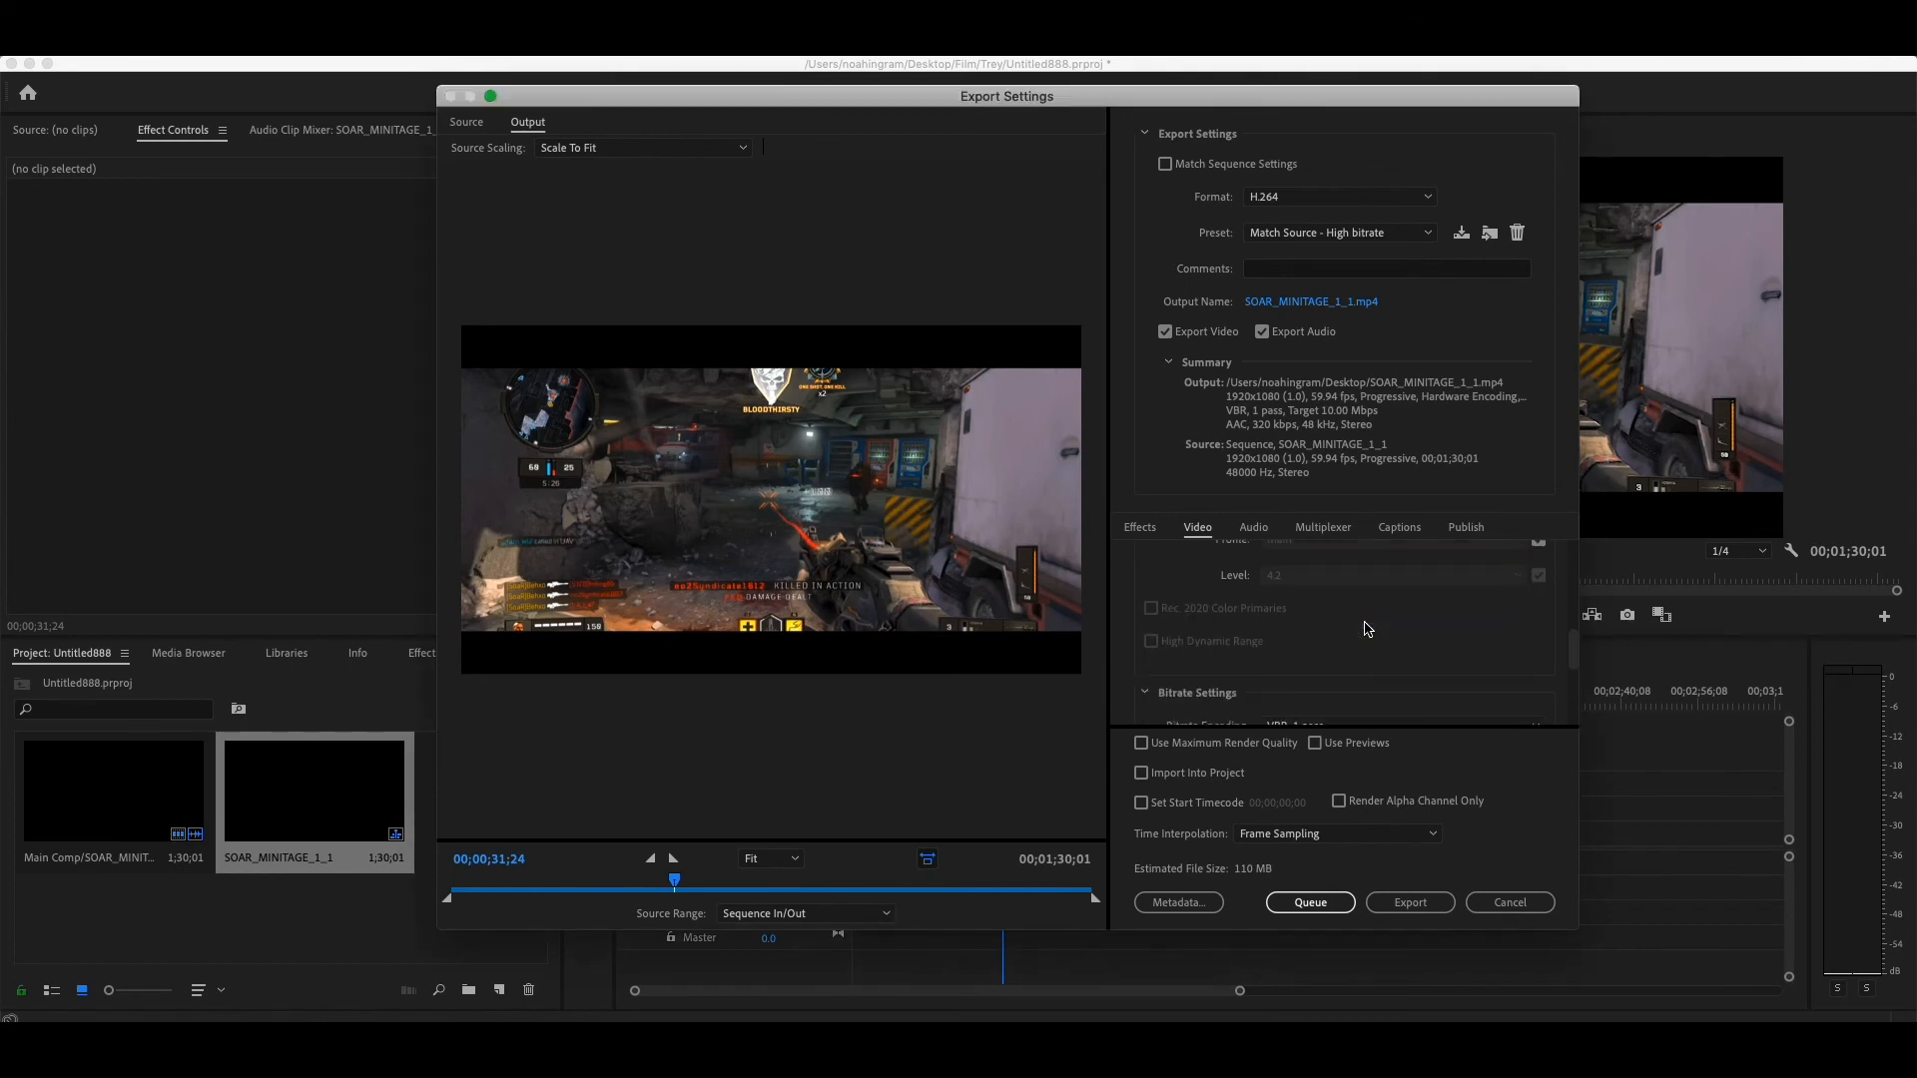
scroll(1368, 628, up, 1)
click(1365, 627)
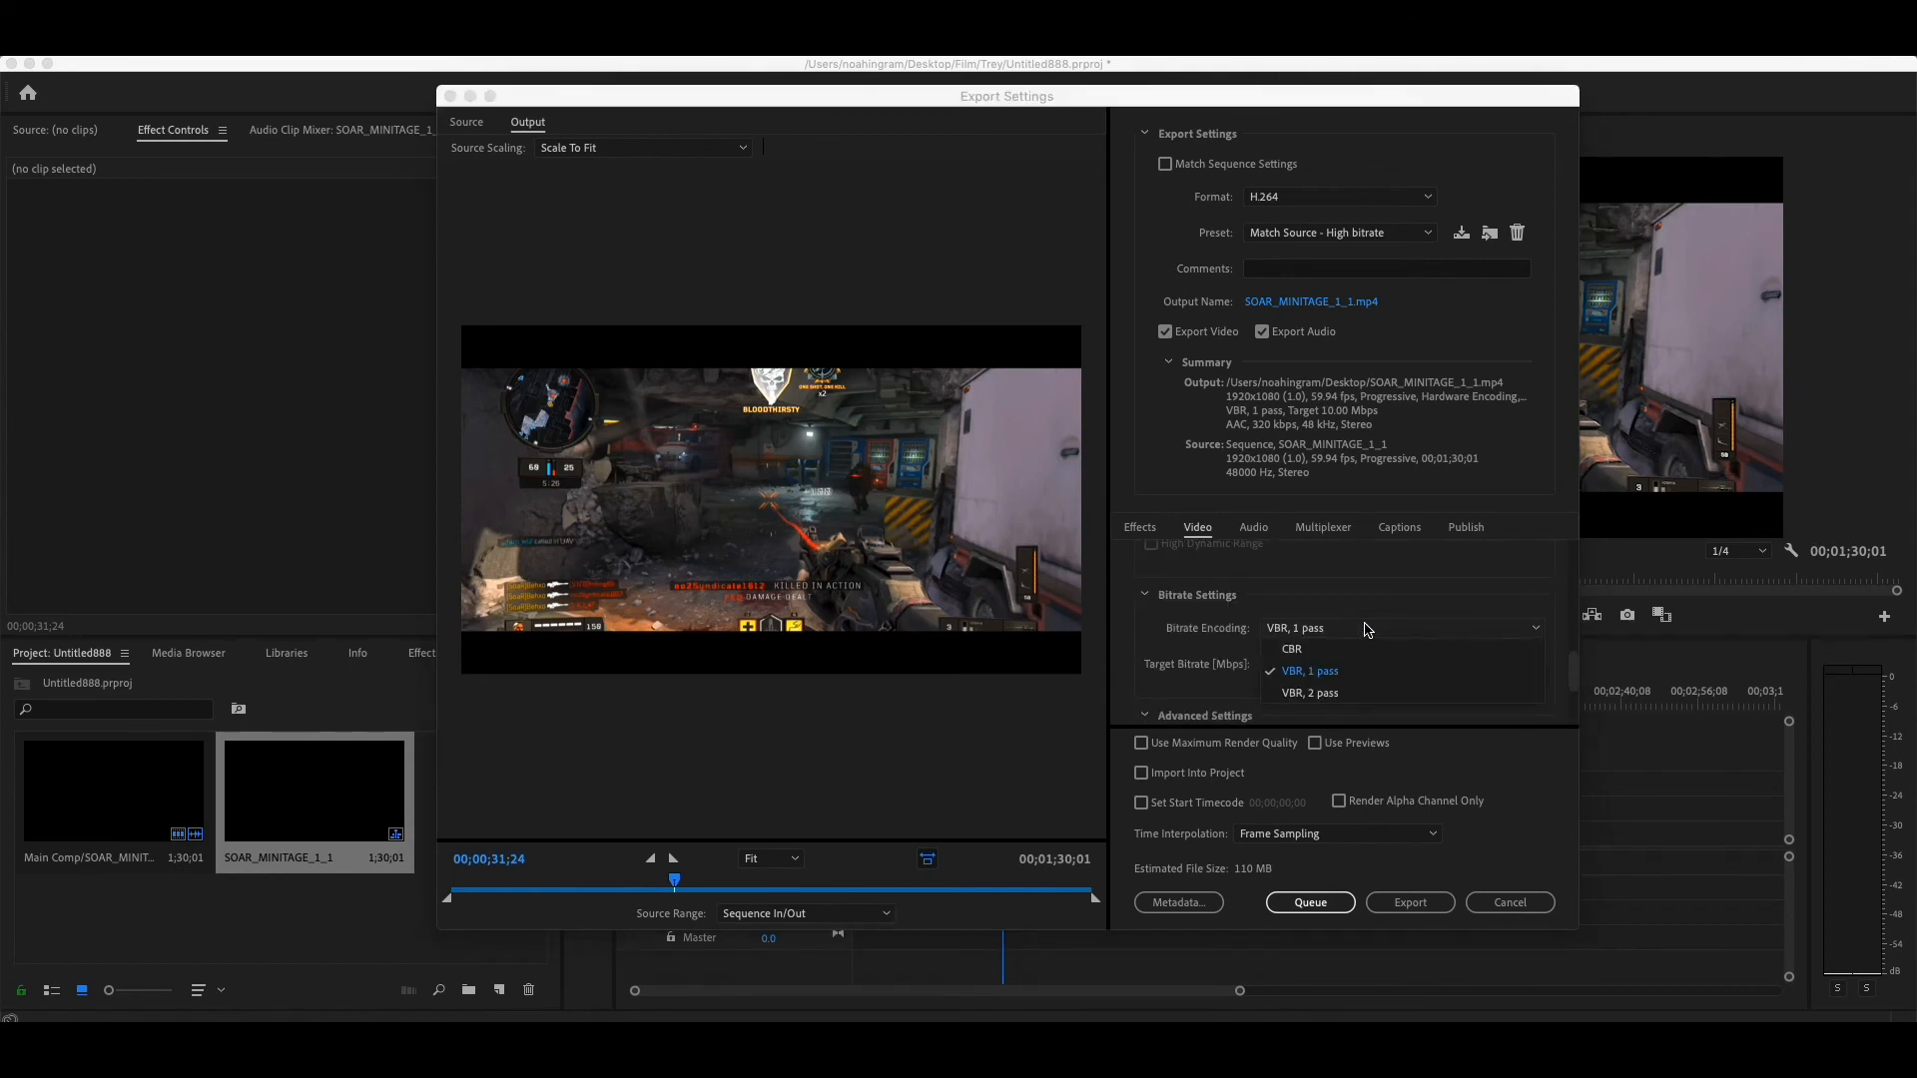
click(1355, 689)
click(1353, 628)
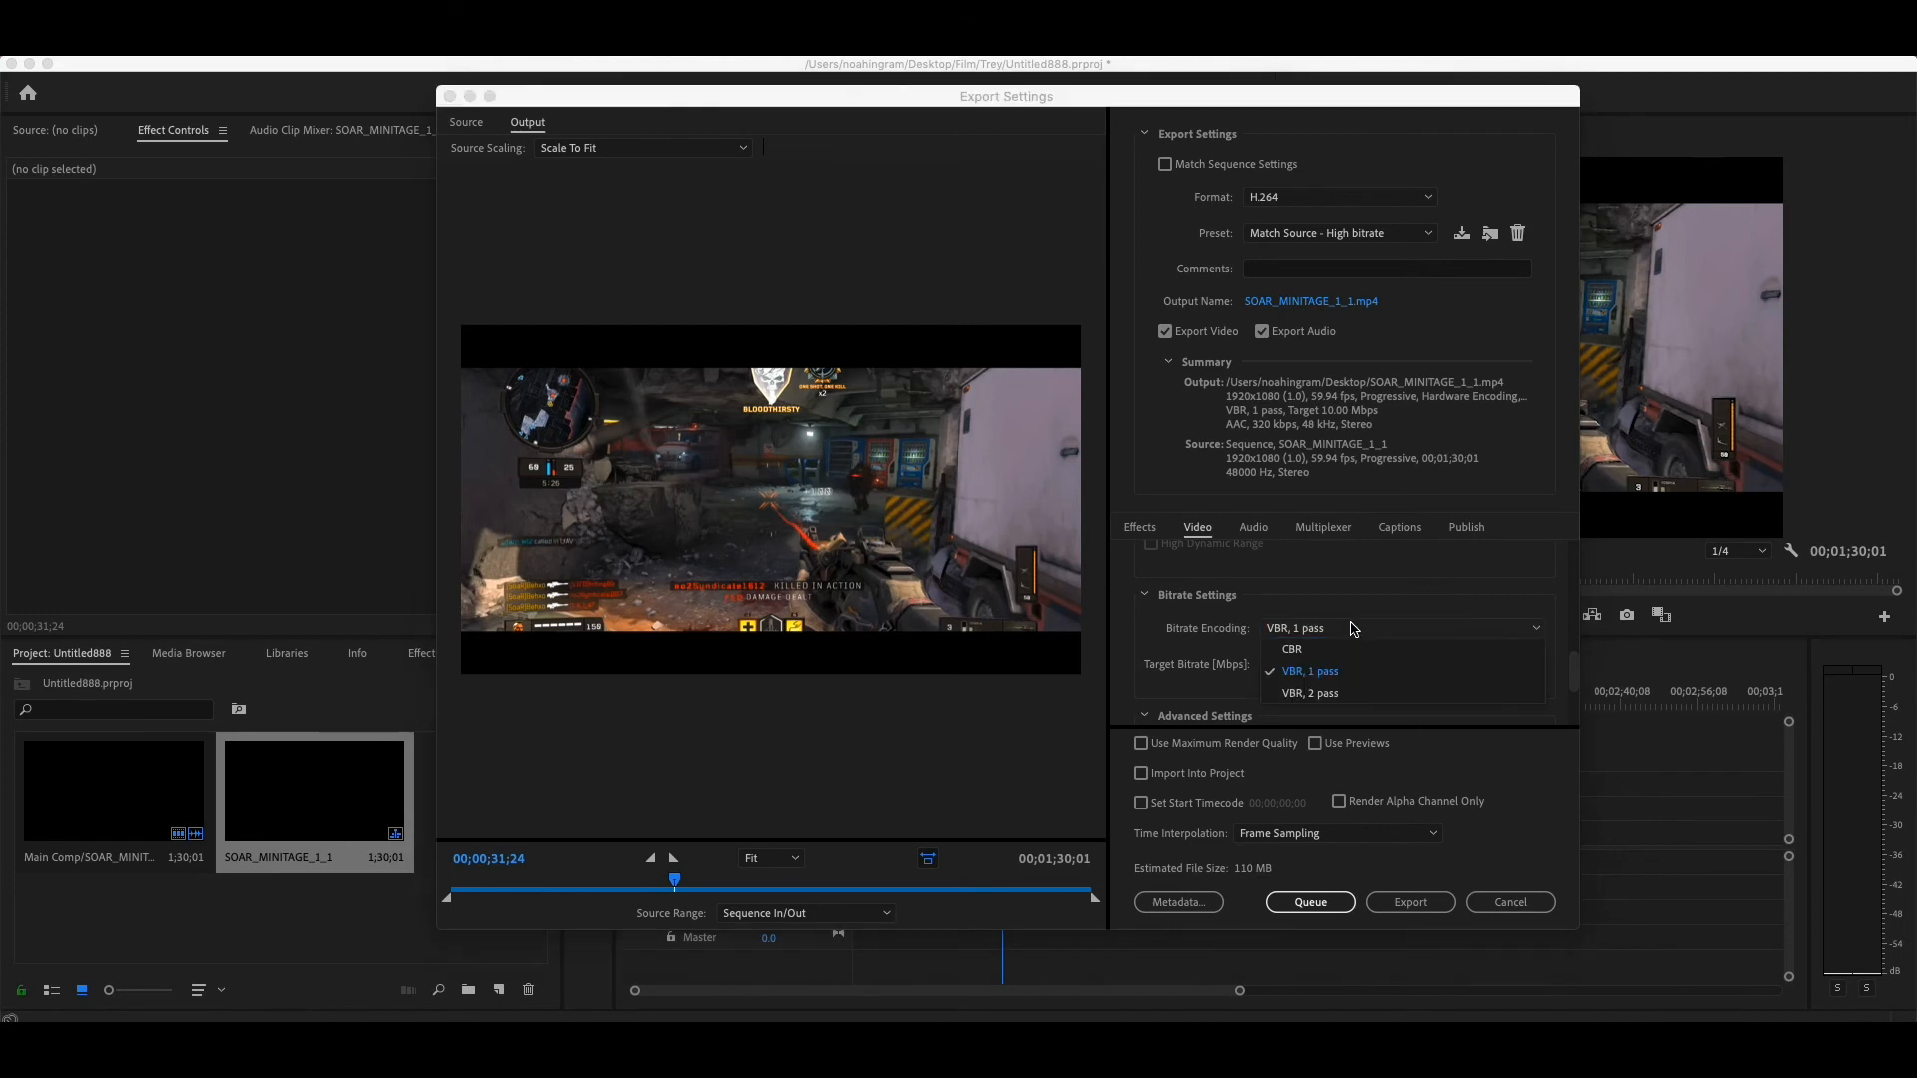
click(1350, 689)
- Set the video target bitrate to 16 Mbps
drag(1480, 700, 1478, 700)
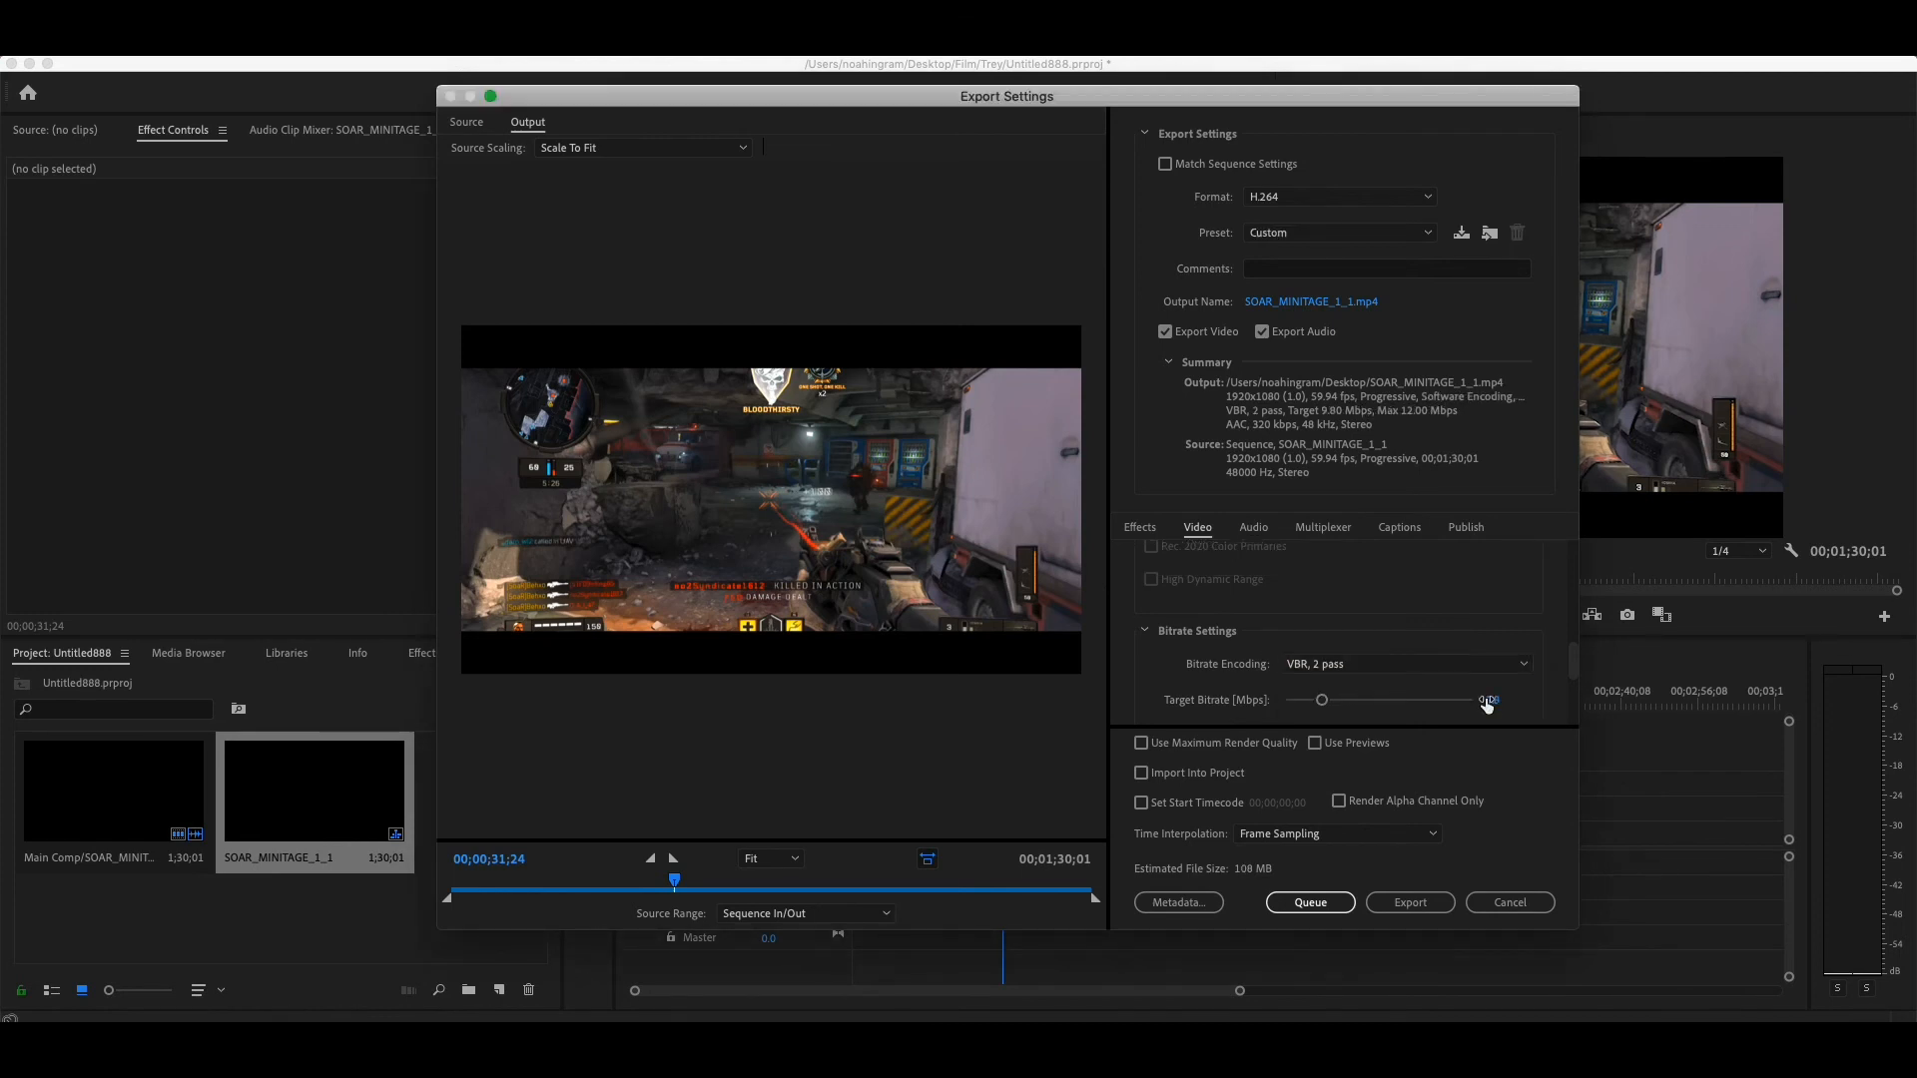
scroll(1527, 701, down, 2)
click(1492, 607)
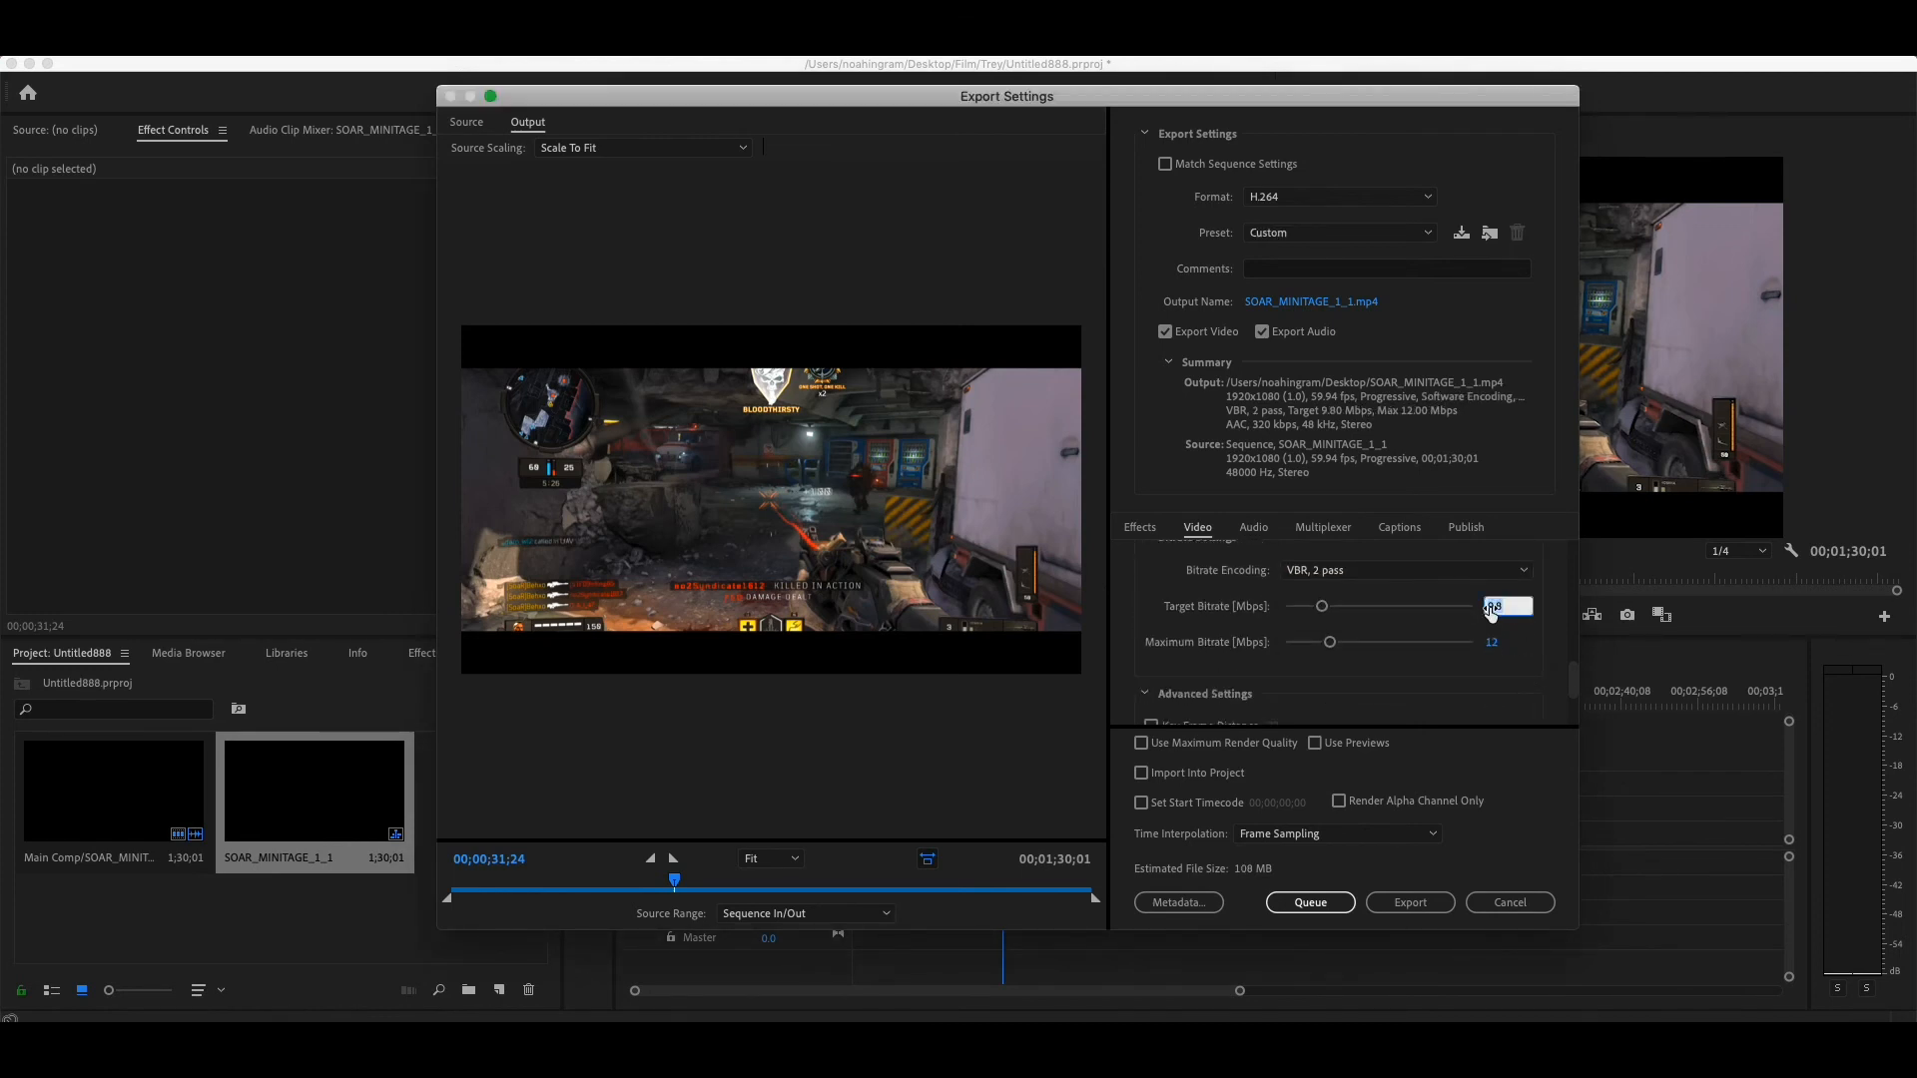
text(16)
key(Return)
- Review the advanced and VR video settings, plus the audio, multiplexer, captions and publish export options
scroll(1537, 683, down, 3)
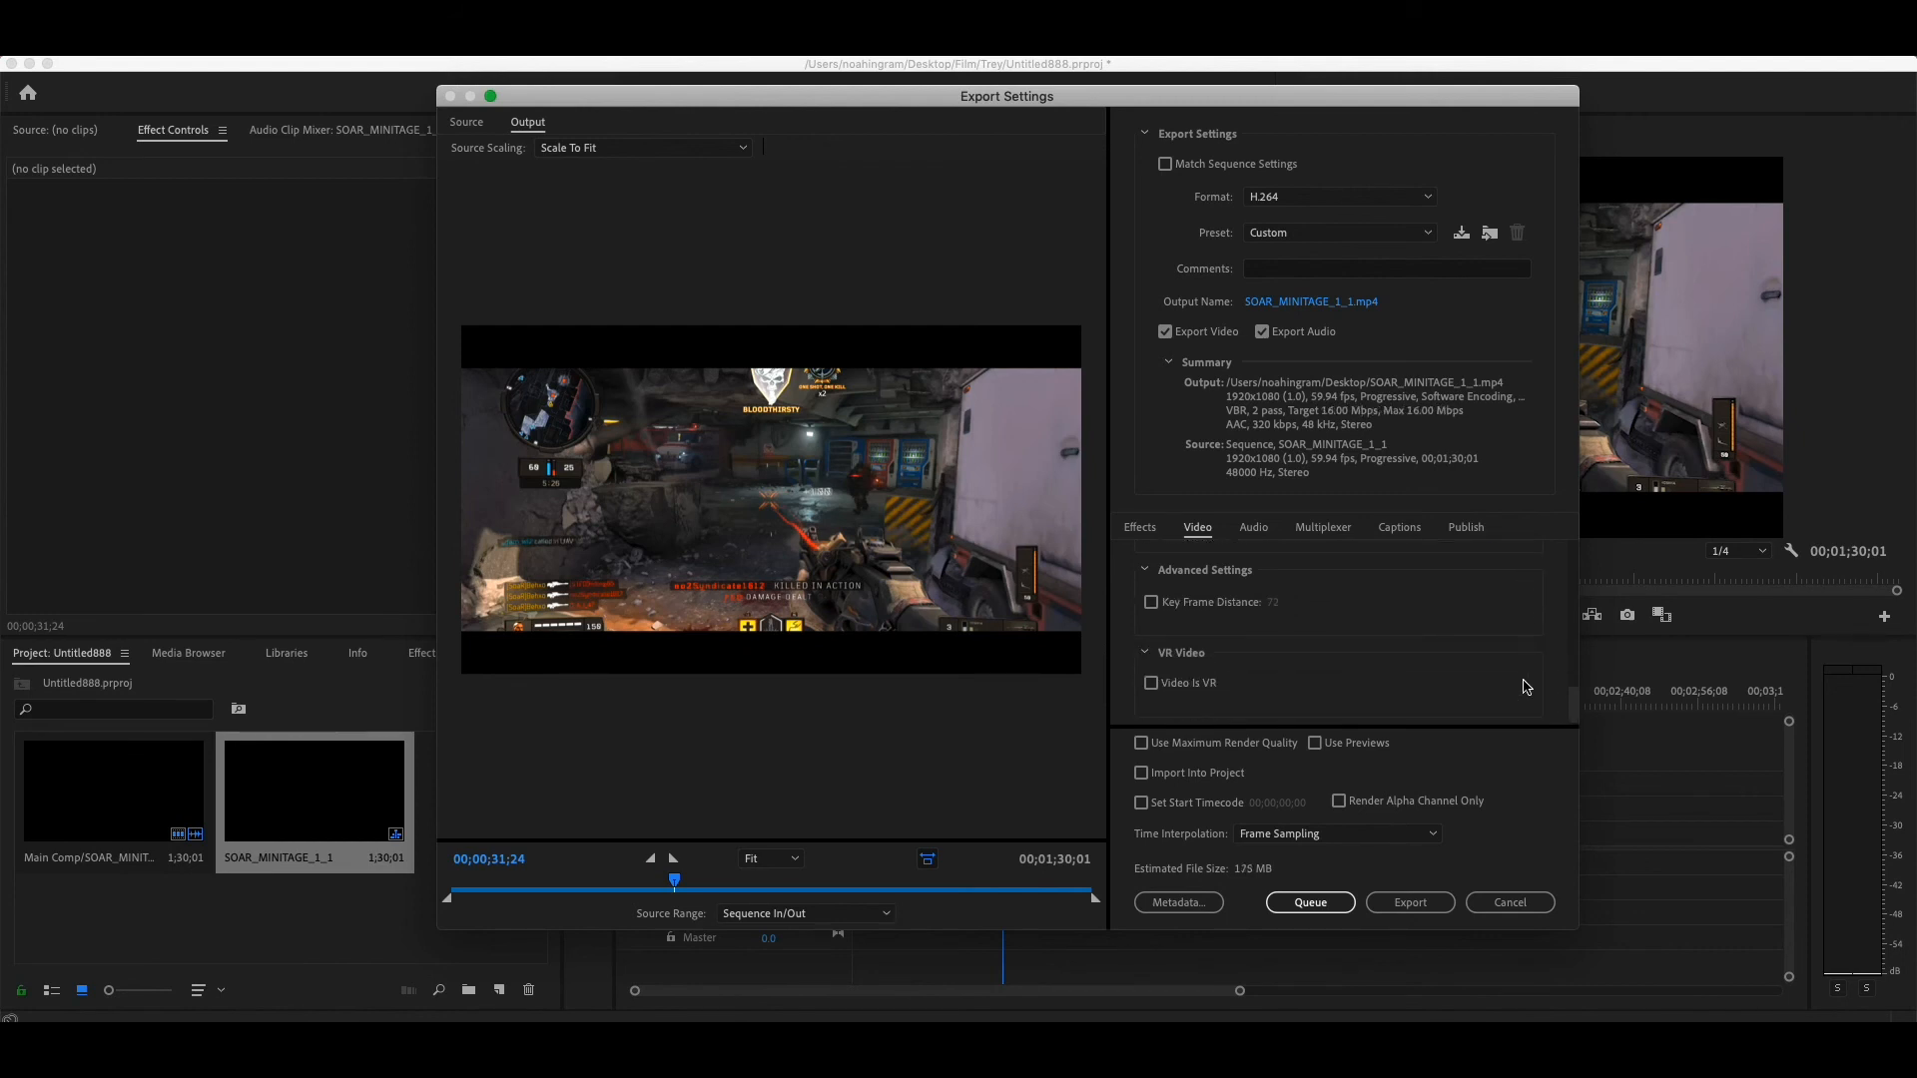
click(1256, 529)
scroll(1374, 635, down, 4)
scroll(1372, 634, down, 3)
click(1318, 537)
click(1426, 537)
click(1464, 531)
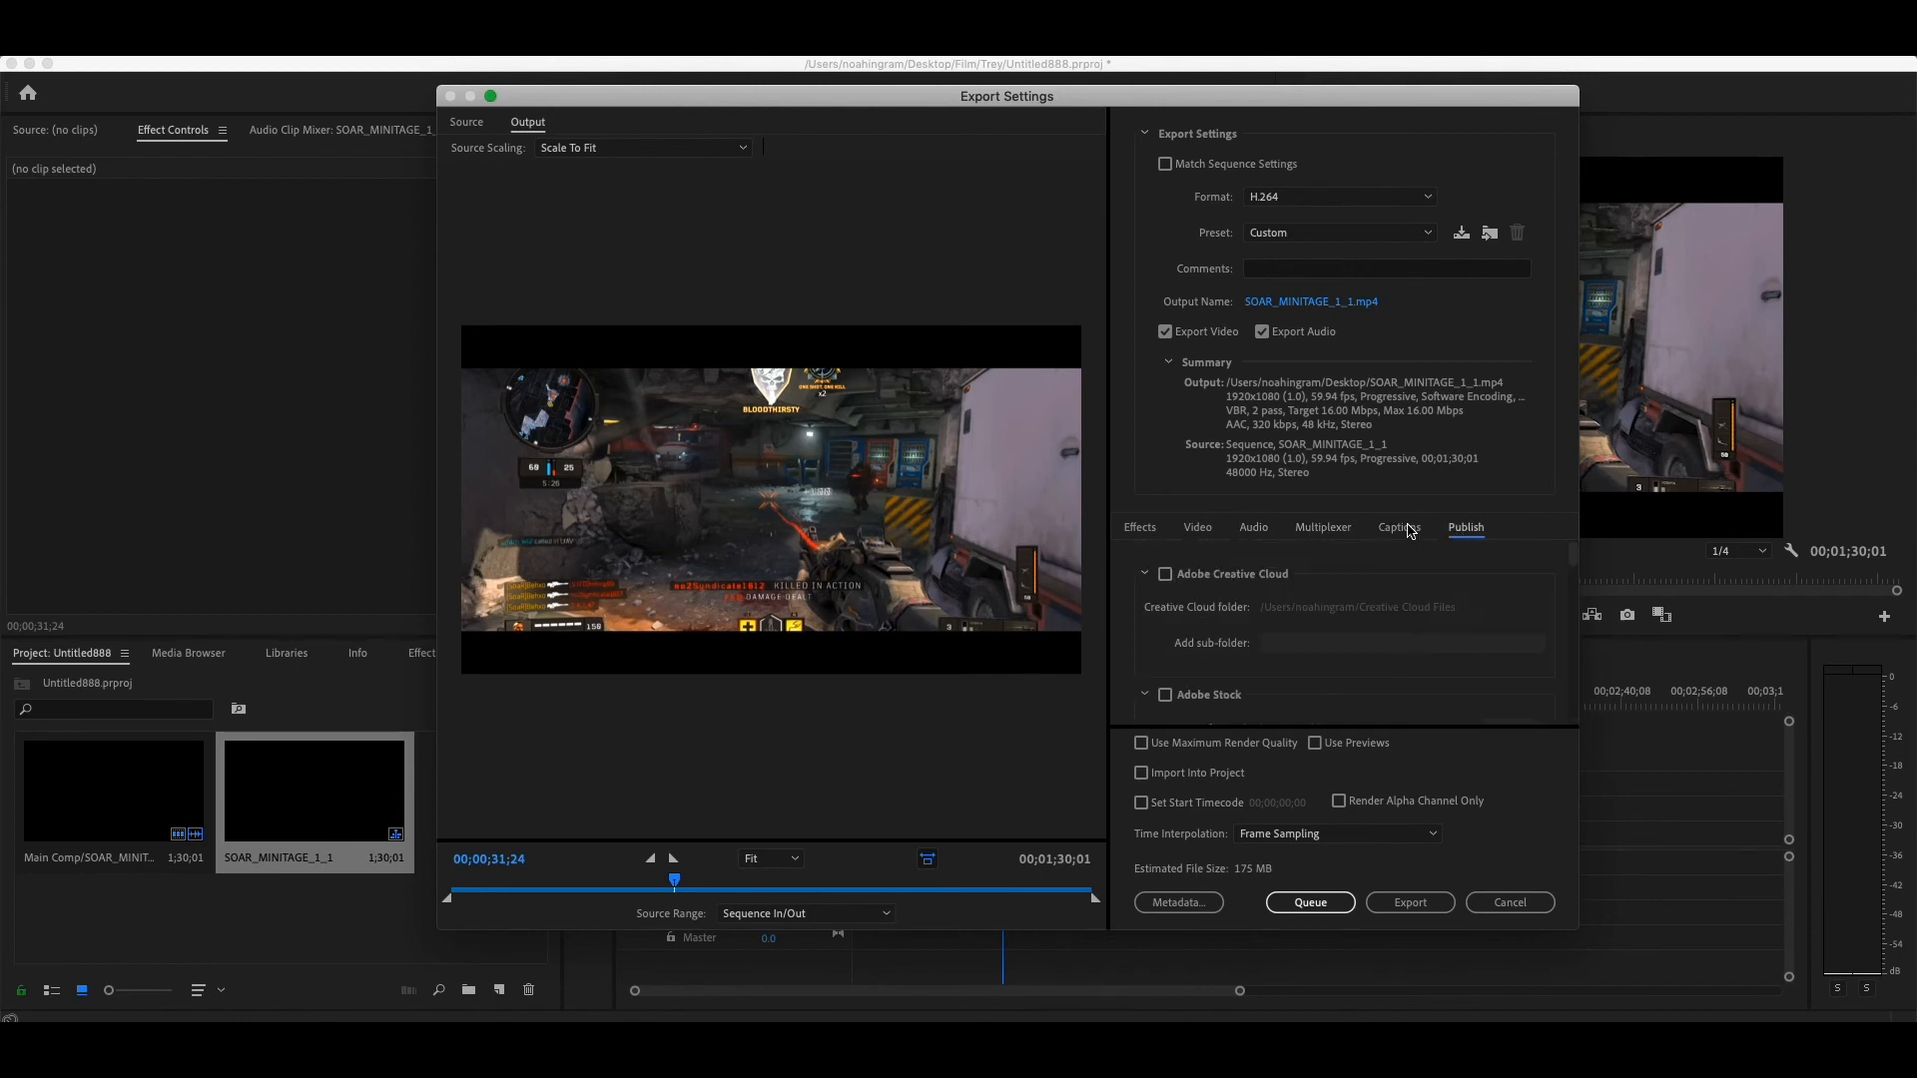
- Enable Use Maximum Render Quality and set the export's time interpolation to Frame Blending
click(1204, 745)
click(1423, 837)
click(1391, 879)
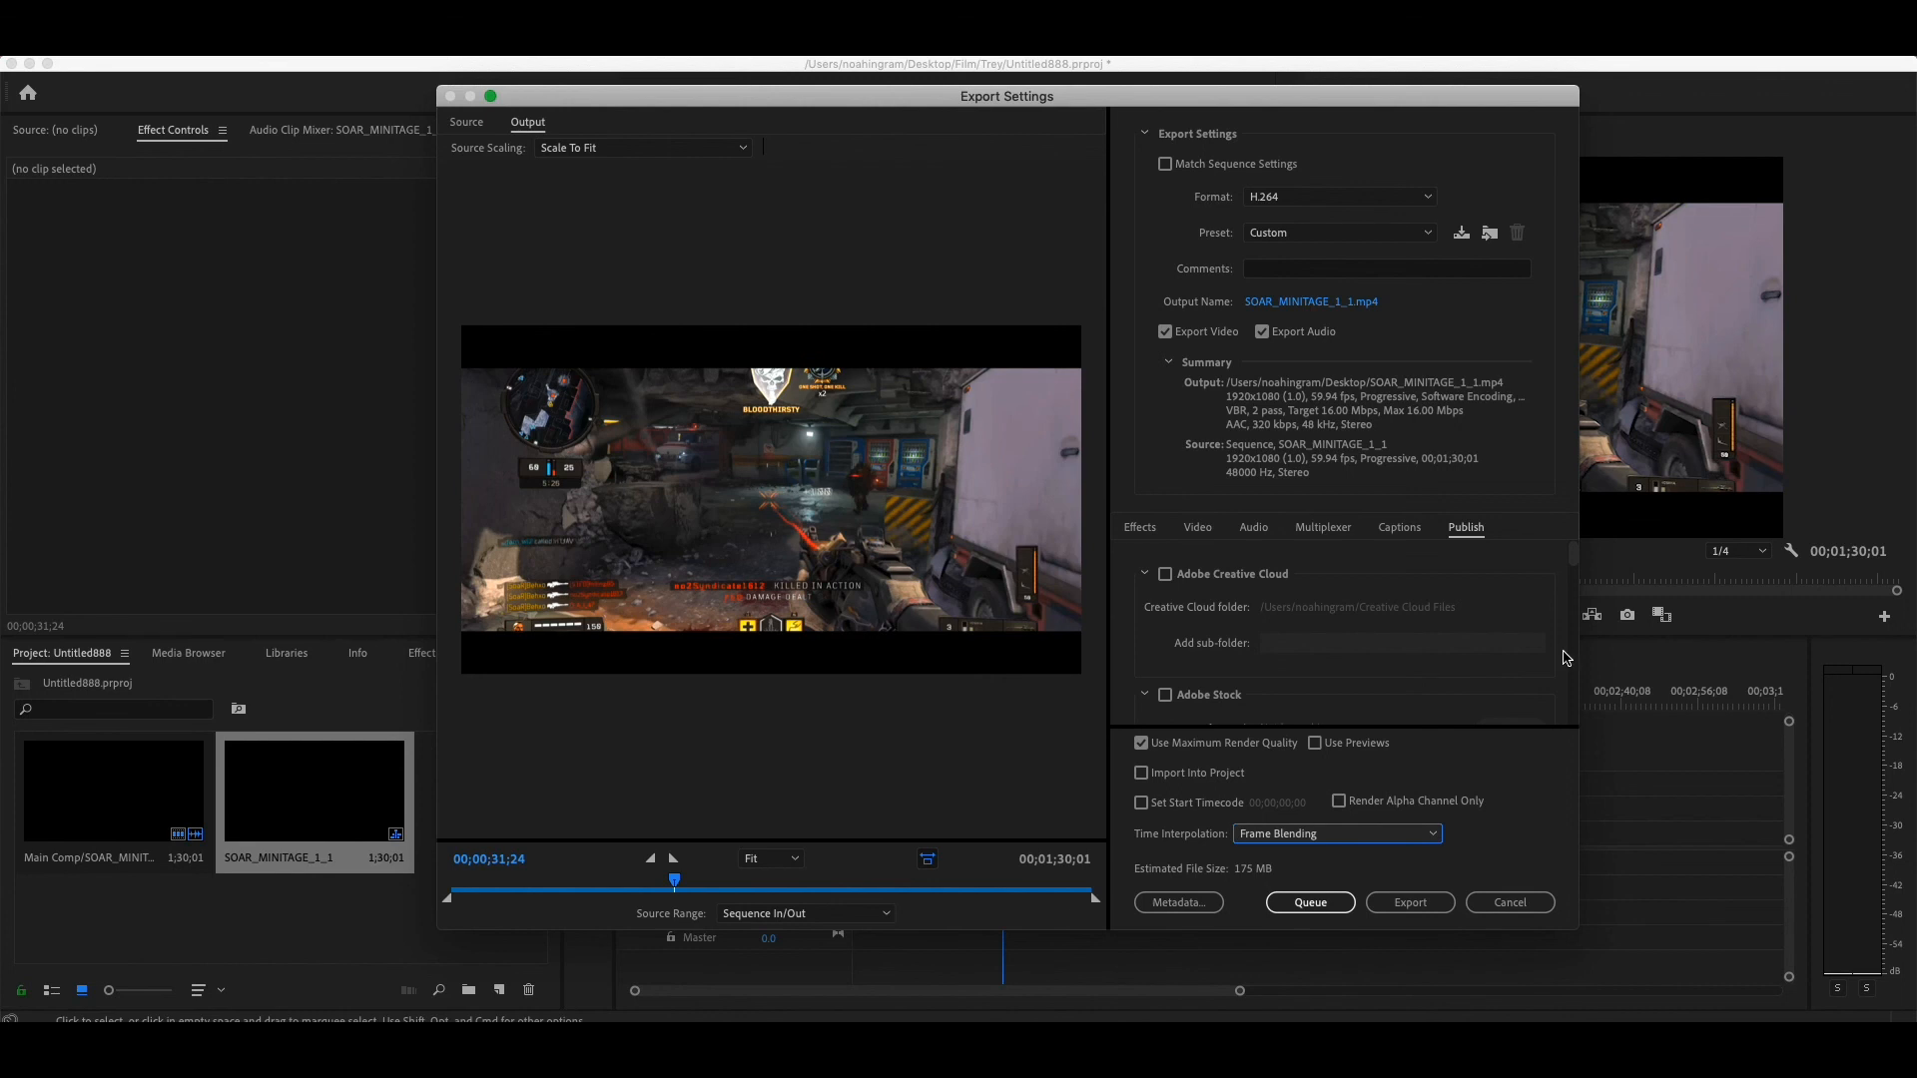
scroll(1375, 667, down, 1)
scroll(1375, 667, up, 2)
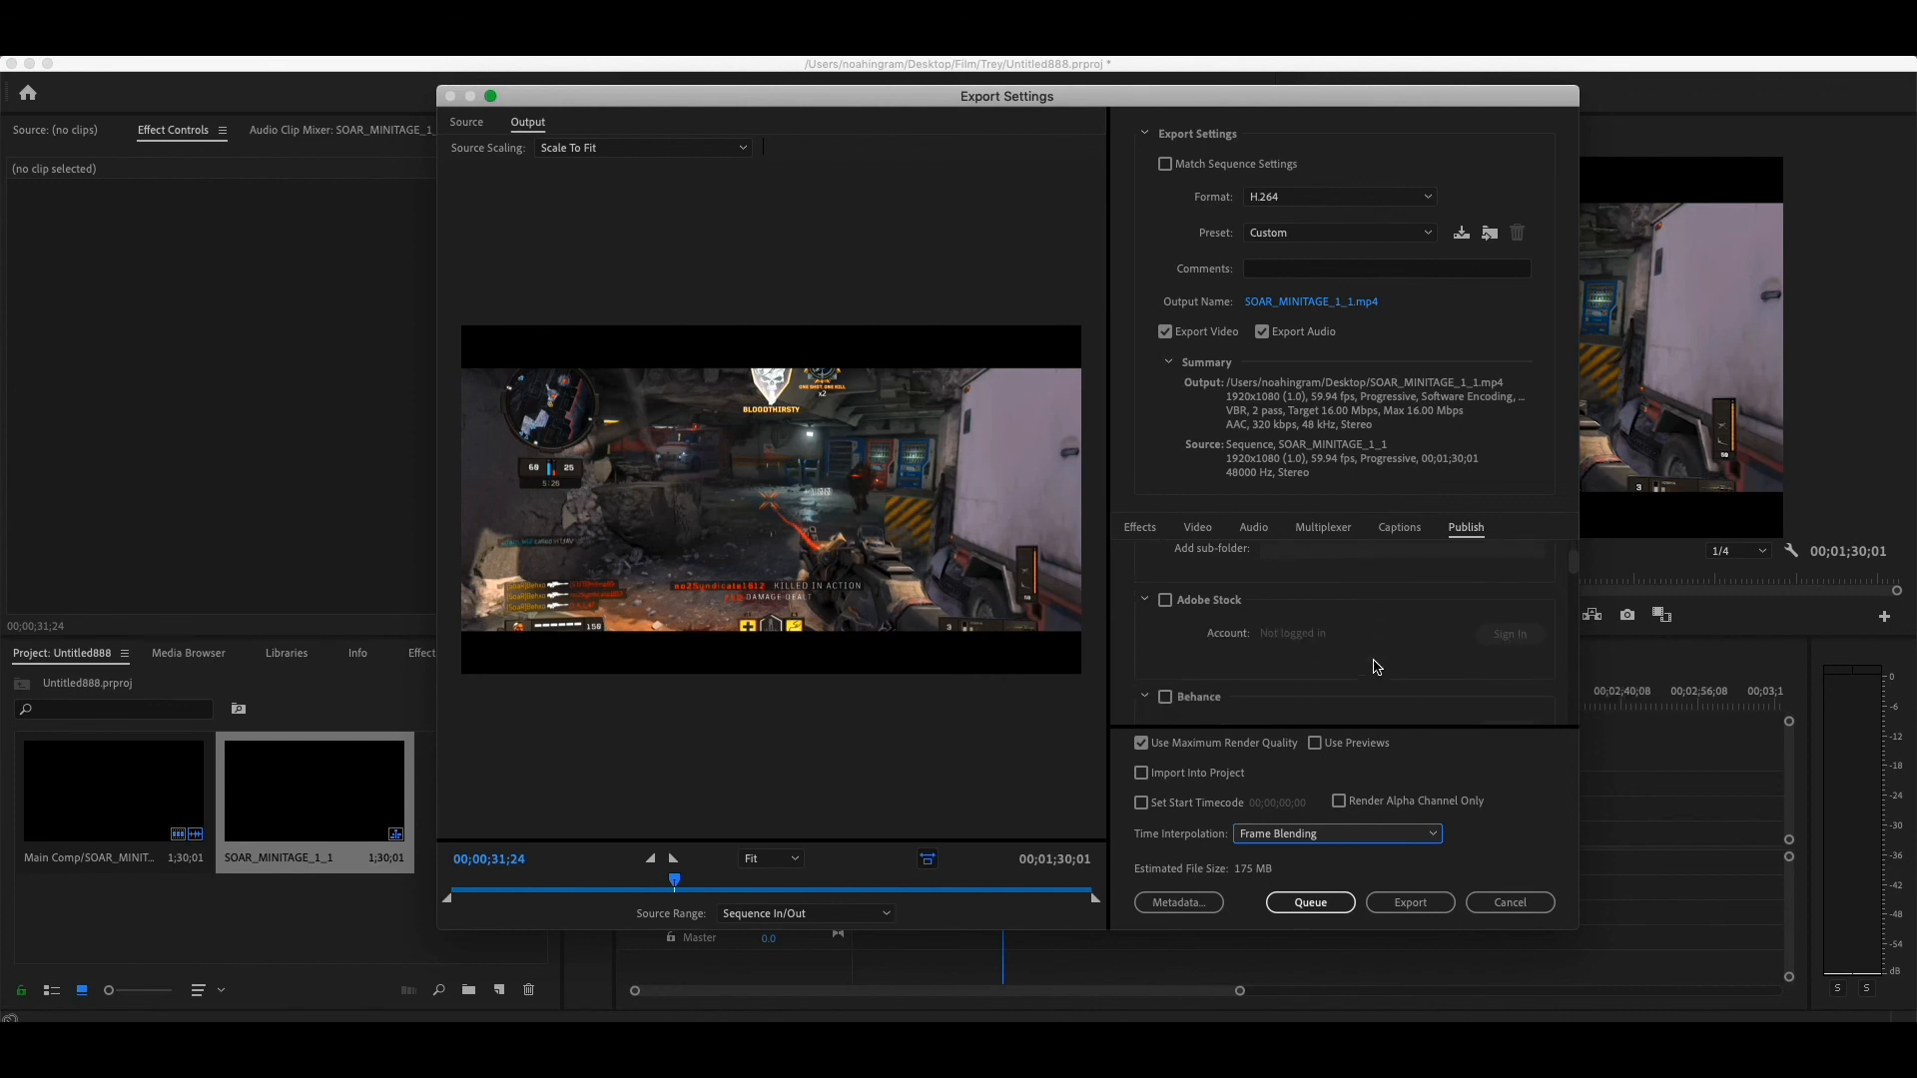